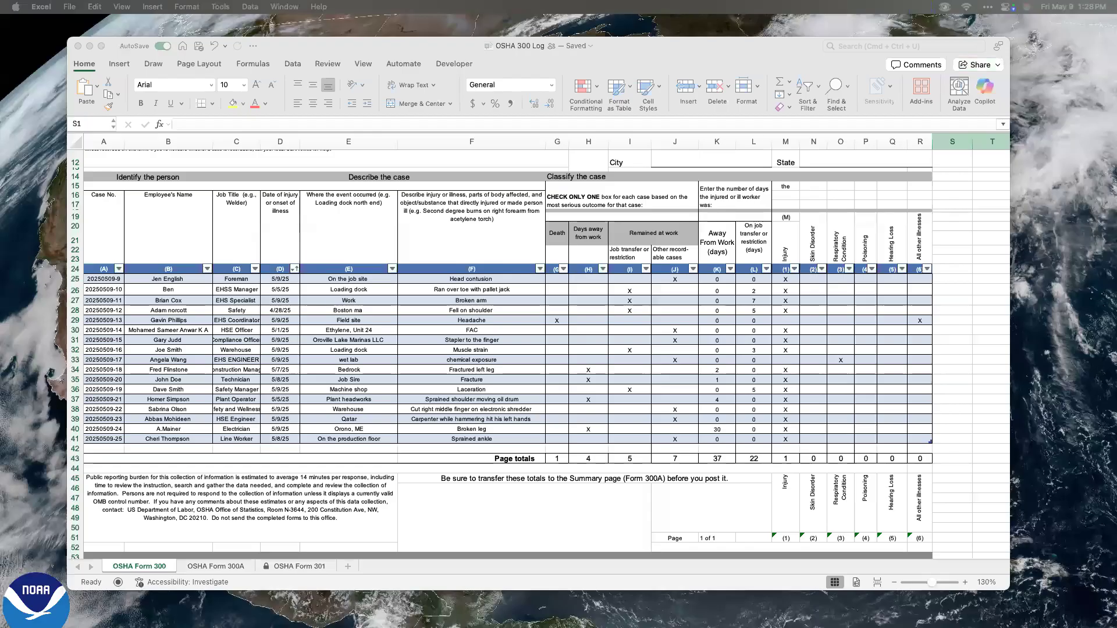
# Step: Switch to Chrome, make its window taller and close every tab except the Microsoft 365 Copilot home page
pyautogui.moveTo(369, 490); pyautogui.dragTo(648, 65)
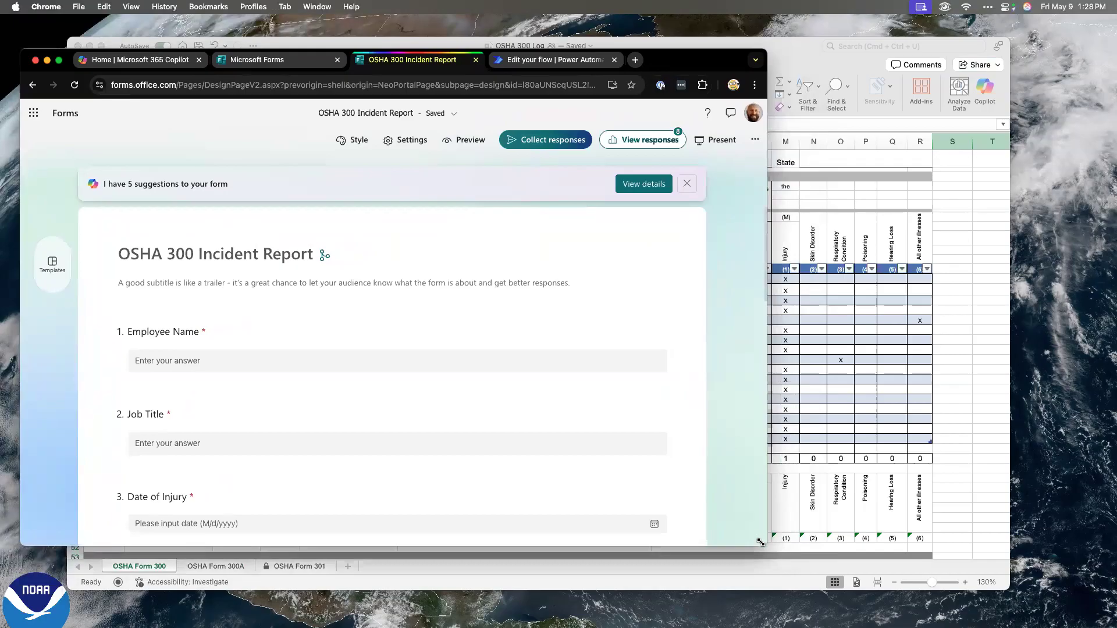
pyautogui.moveTo(760, 542); pyautogui.dragTo(760, 568)
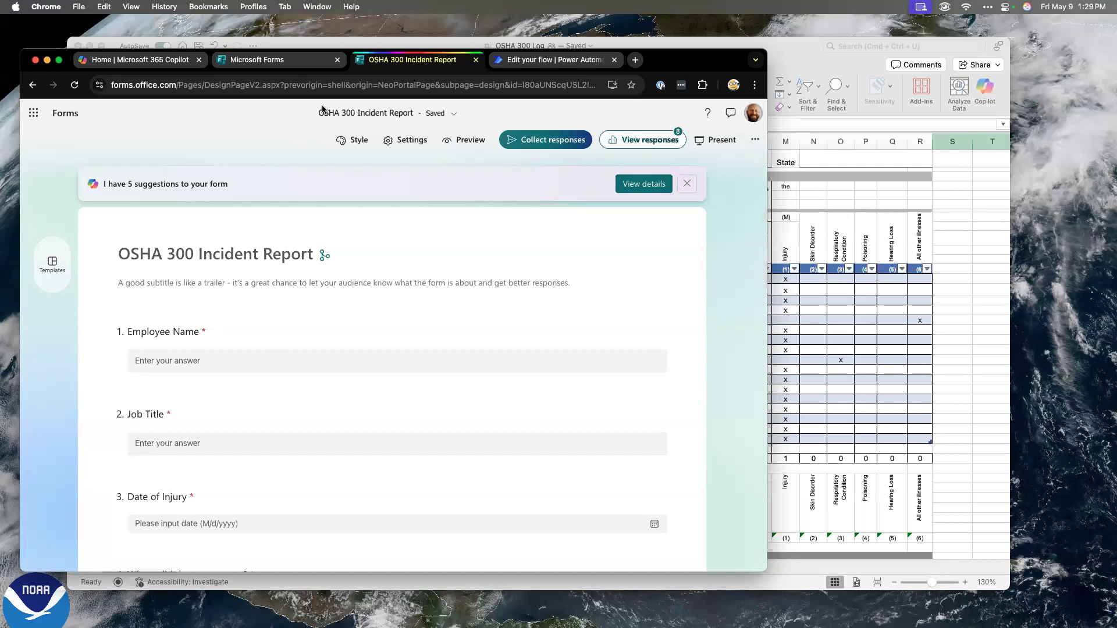
pyautogui.moveTo(664, 58); pyautogui.dragTo(677, 60)
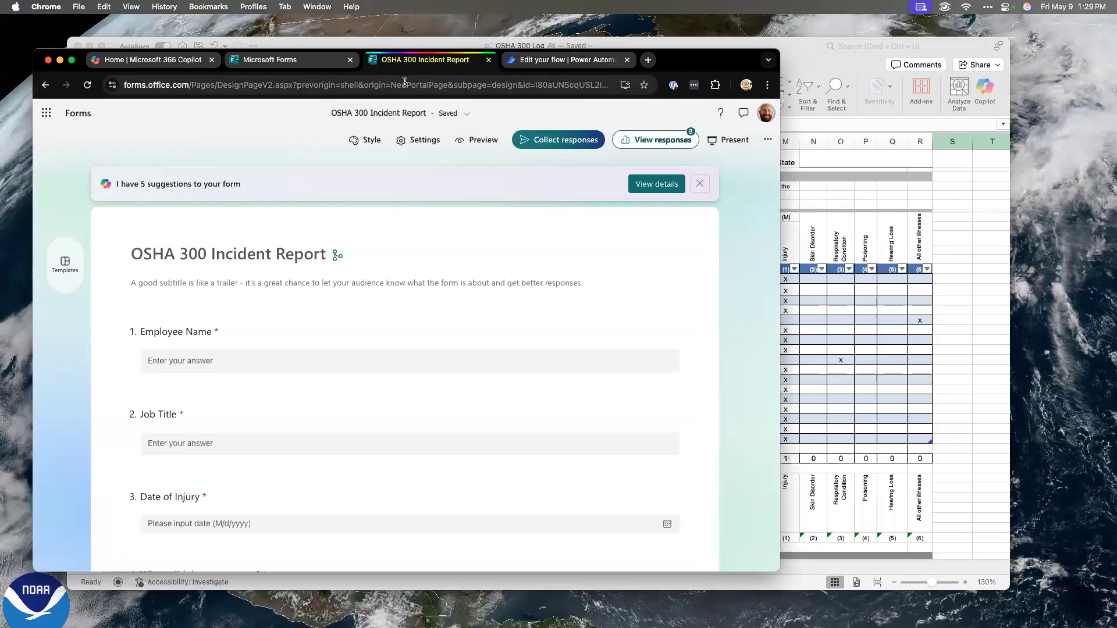
pyautogui.click(350, 59)
pyautogui.click(350, 60)
pyautogui.click(350, 60)
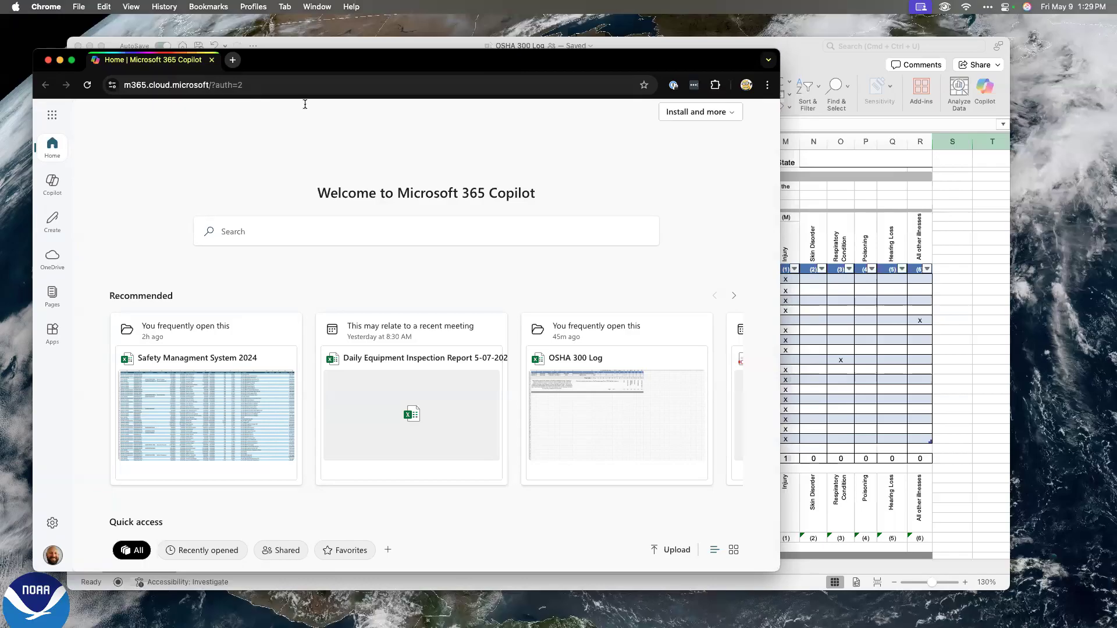
# Step: Open Power Automate from the Microsoft 365 apps, show My flows and enlarge the browser window
pyautogui.click(53, 116)
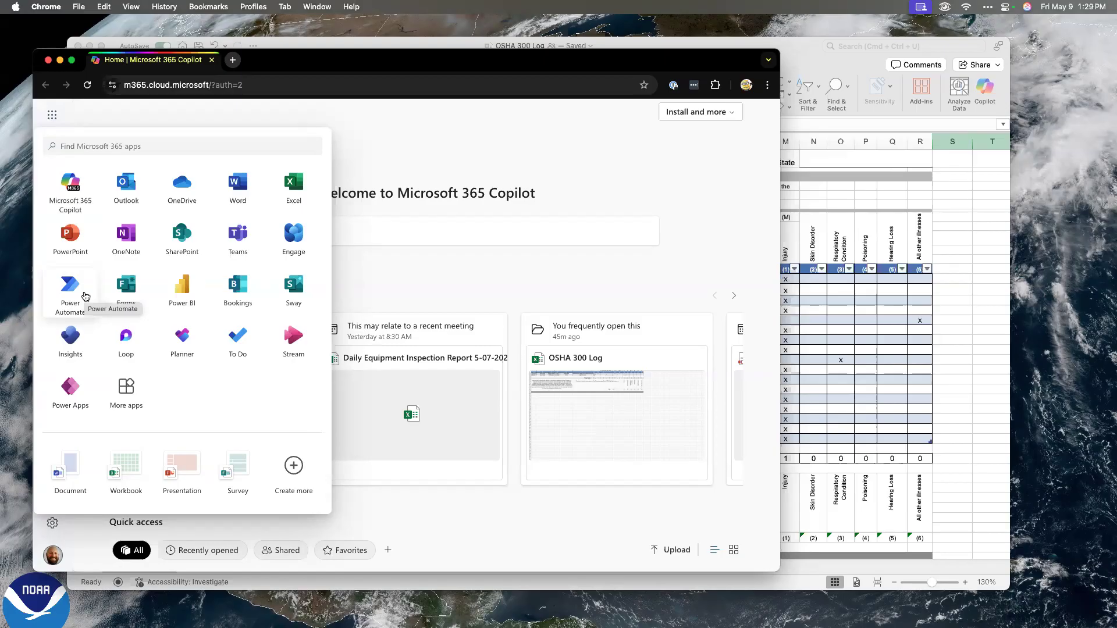
pyautogui.click(70, 288)
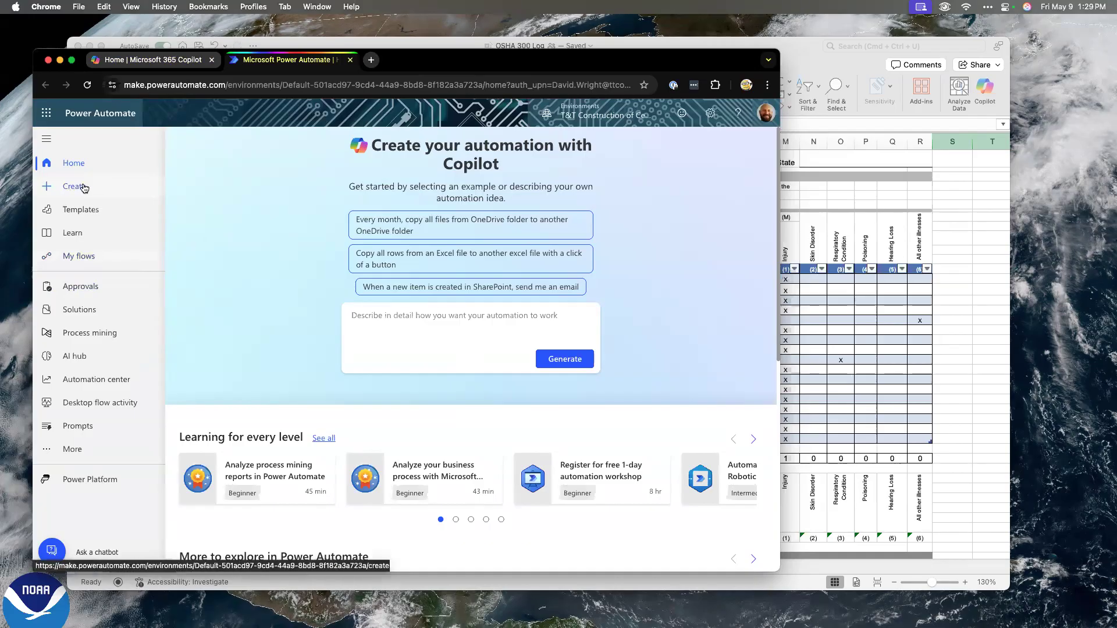
pyautogui.click(85, 258)
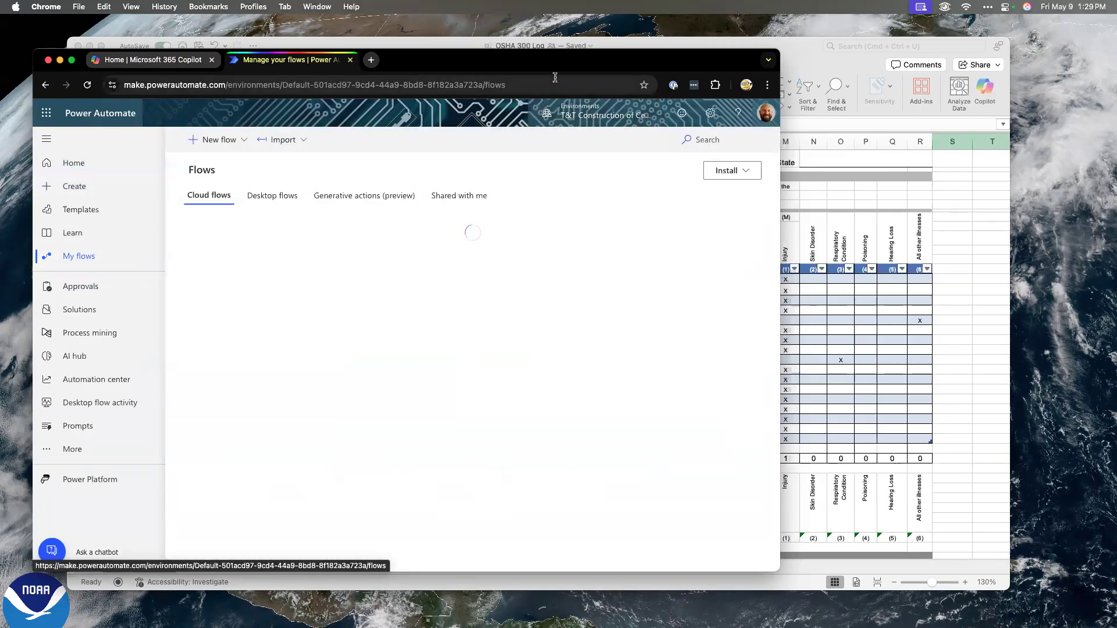
pyautogui.moveTo(551, 59); pyautogui.dragTo(552, 46)
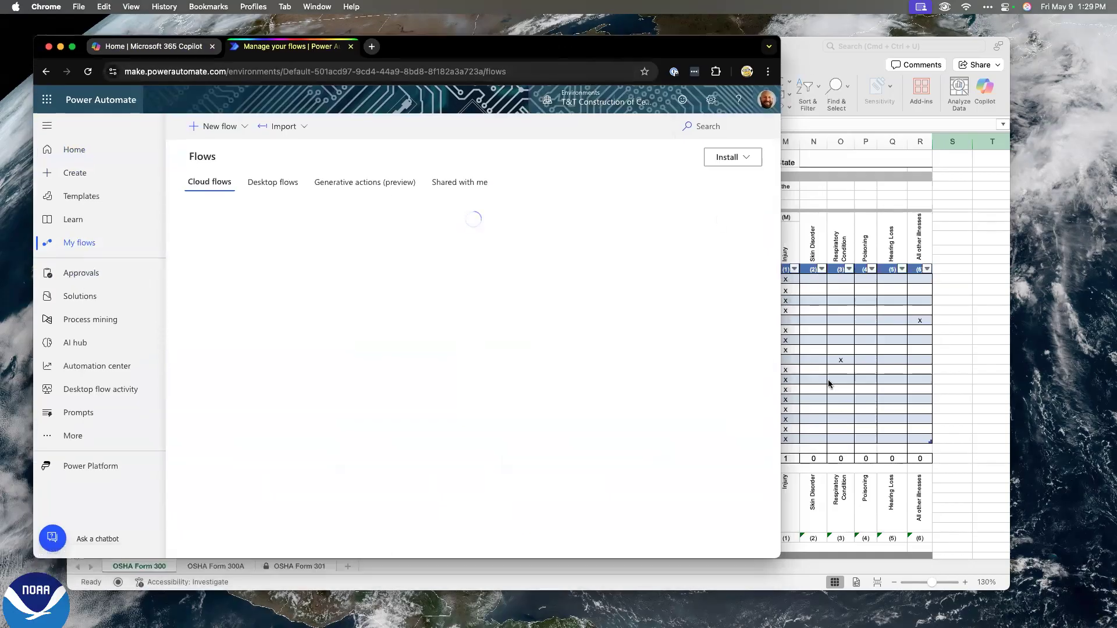
pyautogui.moveTo(777, 556); pyautogui.dragTo(856, 603)
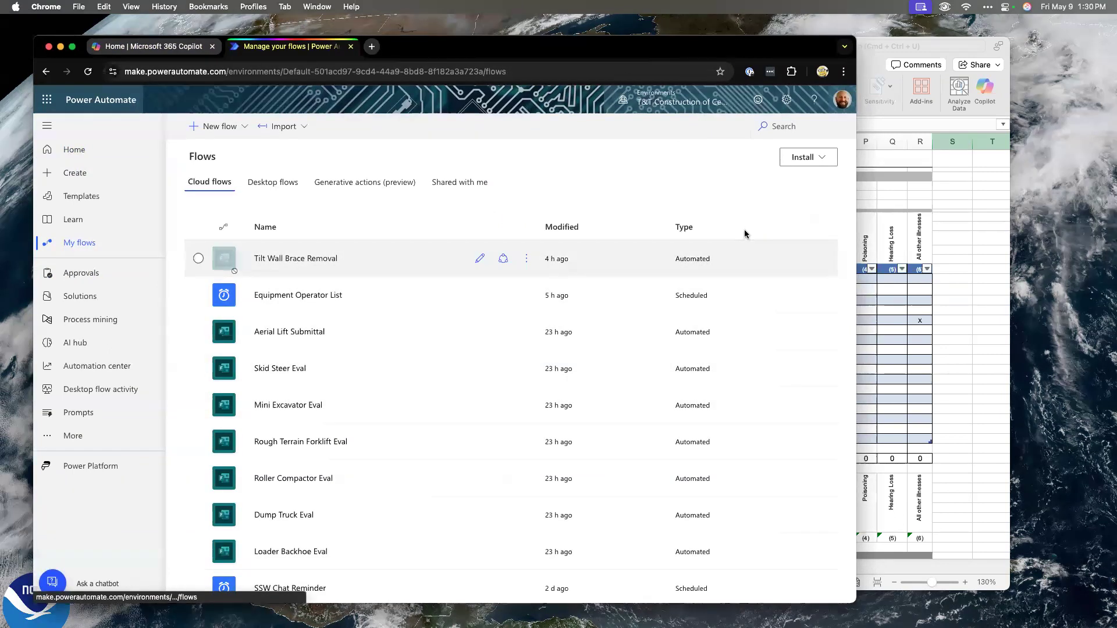
# Step: Search the flows for "oti" and open the OTI OSHA 300 Log flow's details
pyautogui.click(773, 126)
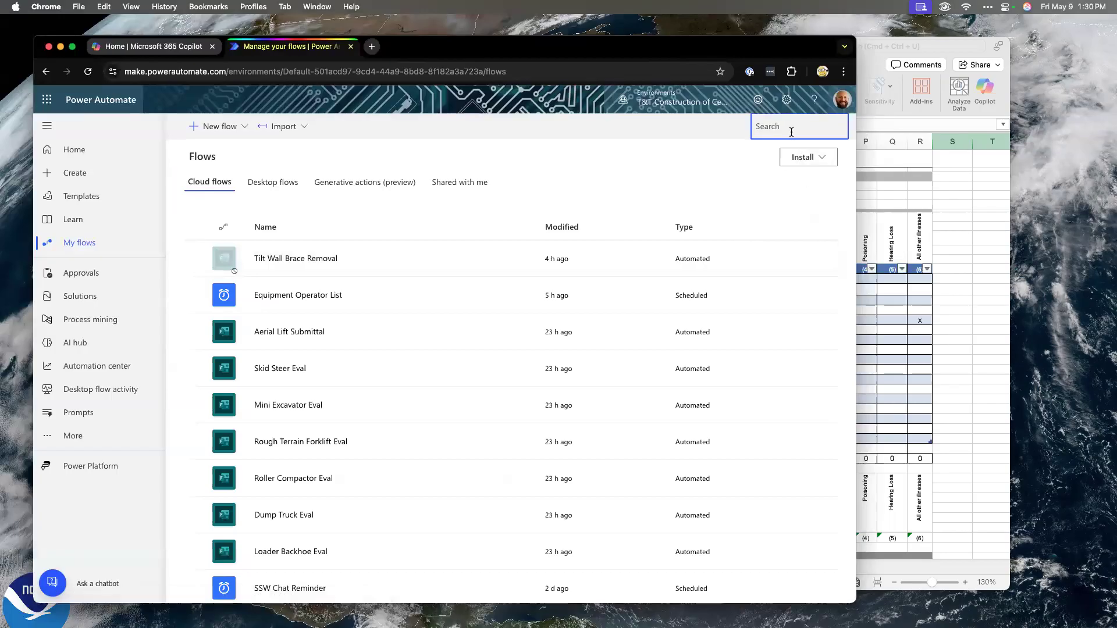
pyautogui.write('oti')
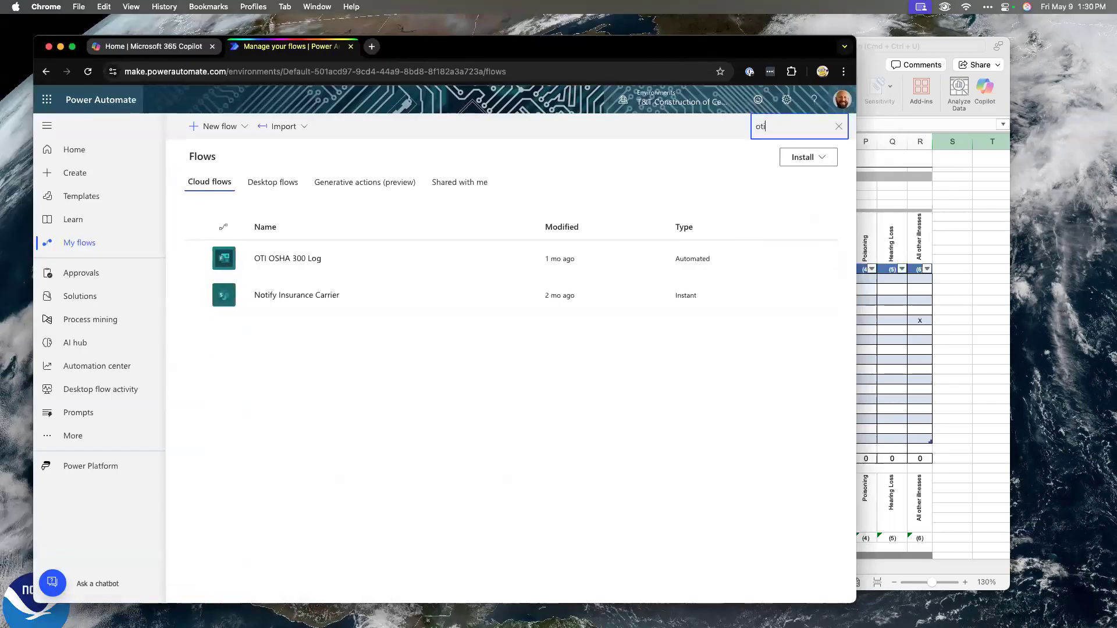
pyautogui.click(314, 262)
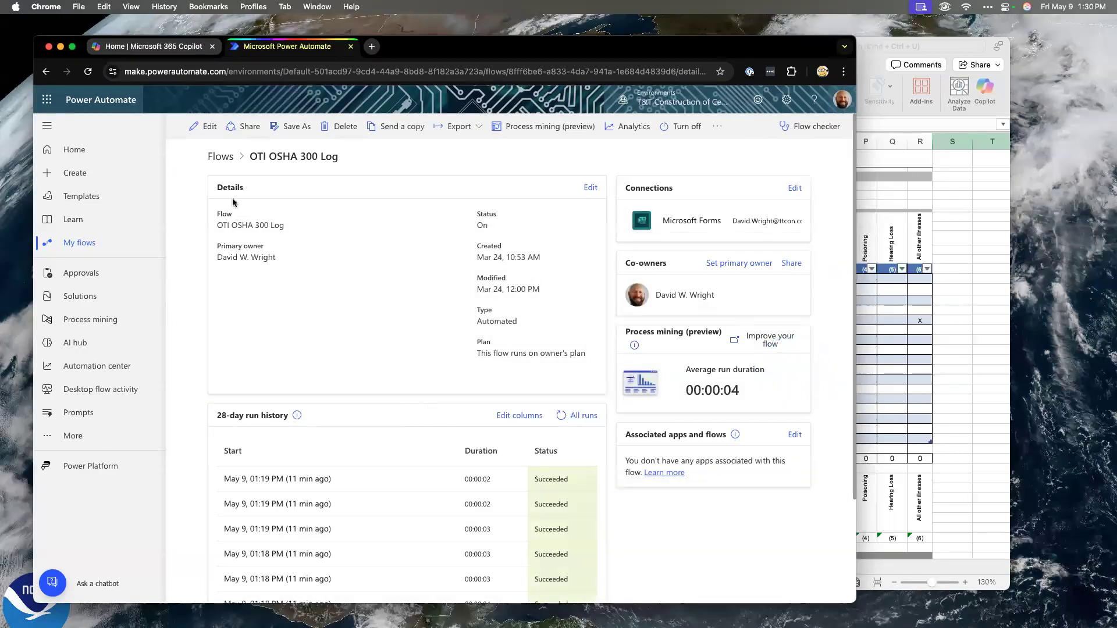
# Step: Look through the flow's 28-day run history and open the flow for editing
pyautogui.scroll(-5, 427, 504)
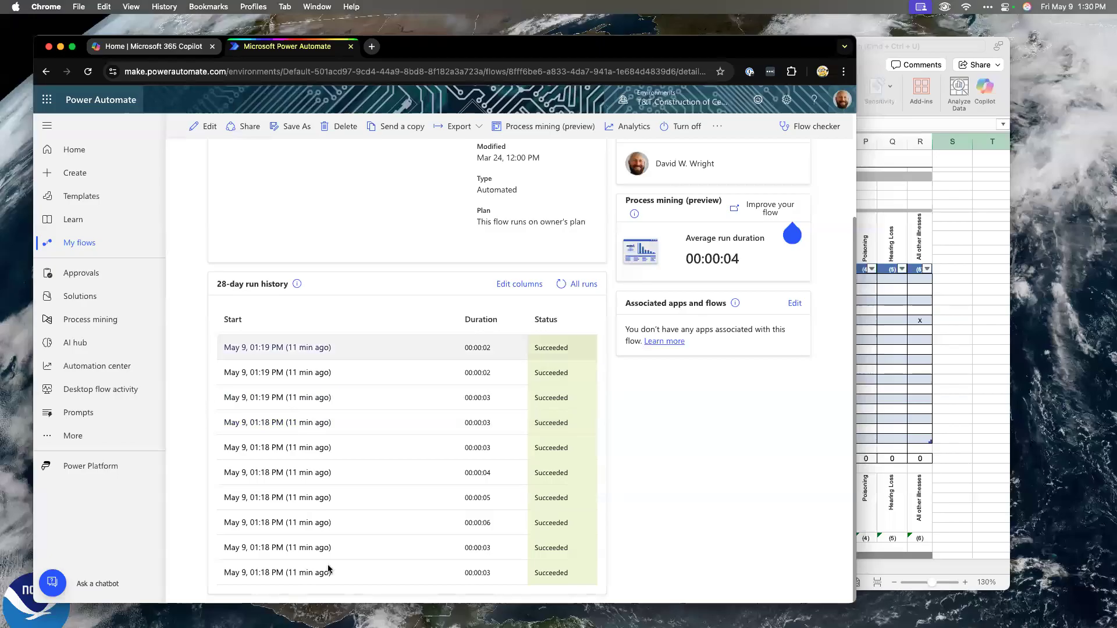
pyautogui.scroll(5, 382, 460)
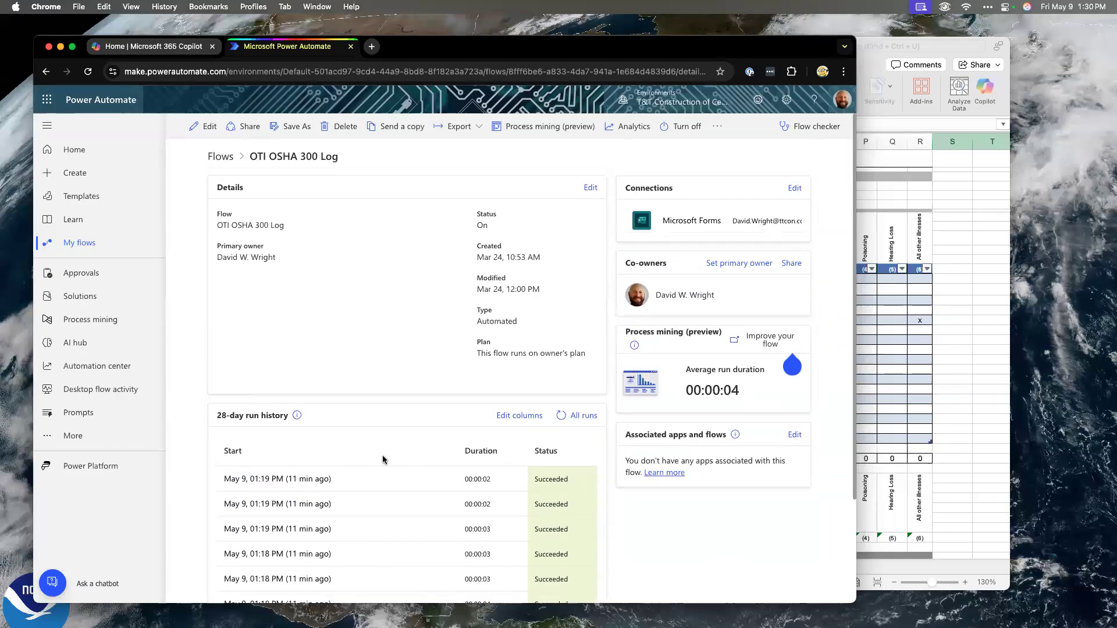
pyautogui.click(205, 126)
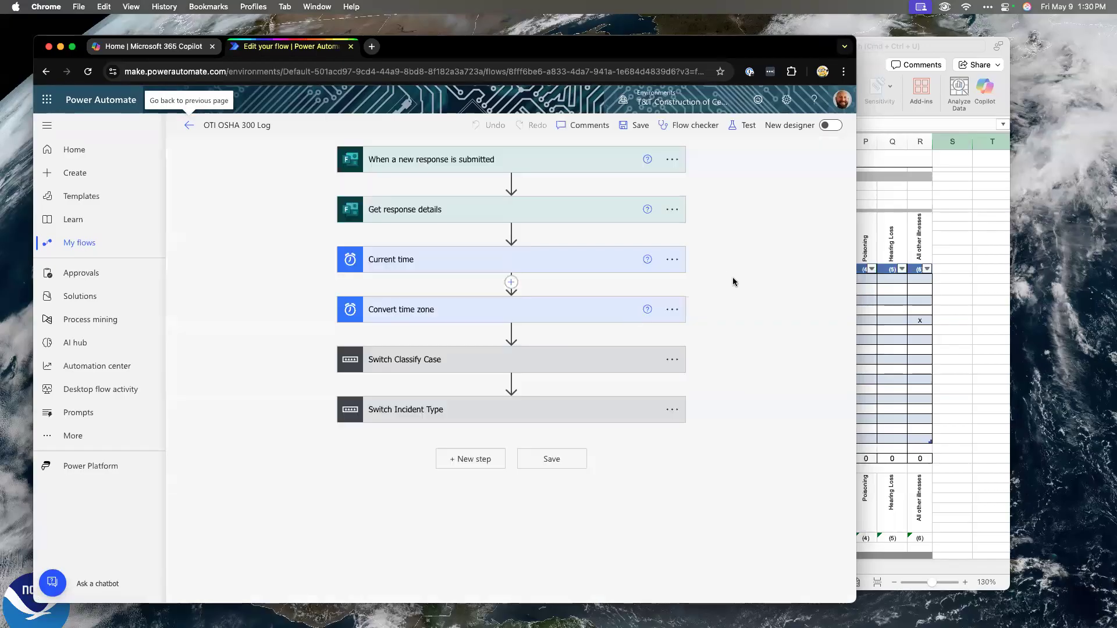
# Step: Expand all six steps of the flow, from the new-response trigger through the Classify Case and Incident Type switches
pyautogui.click(530, 168)
pyautogui.click(504, 247)
pyautogui.click(503, 351)
pyautogui.click(497, 456)
pyautogui.scroll(-2, 495, 524)
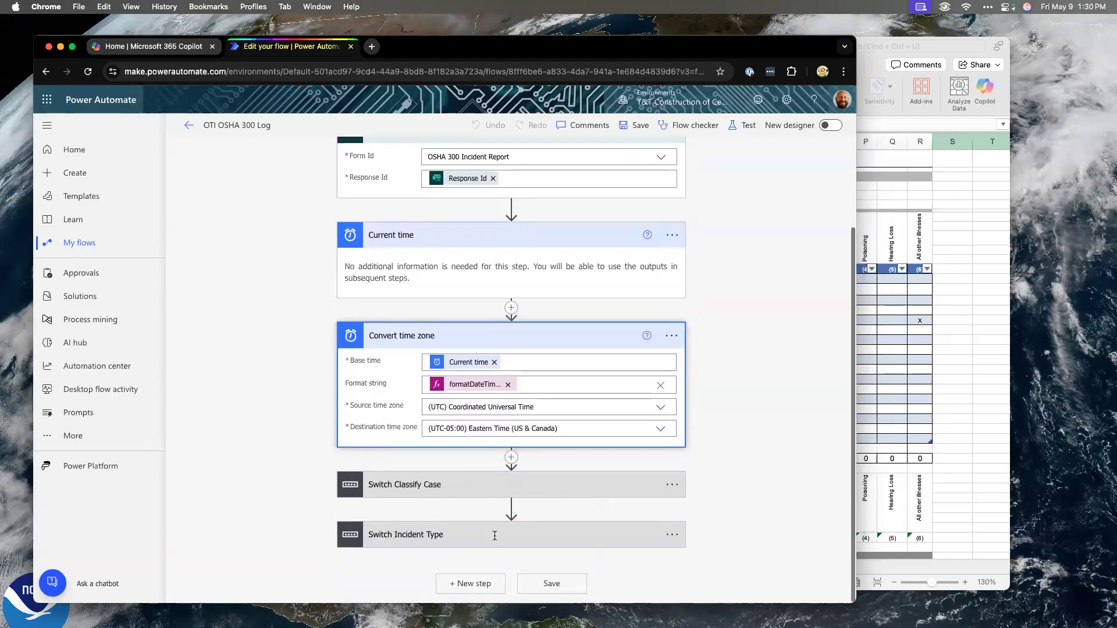
pyautogui.click(500, 489)
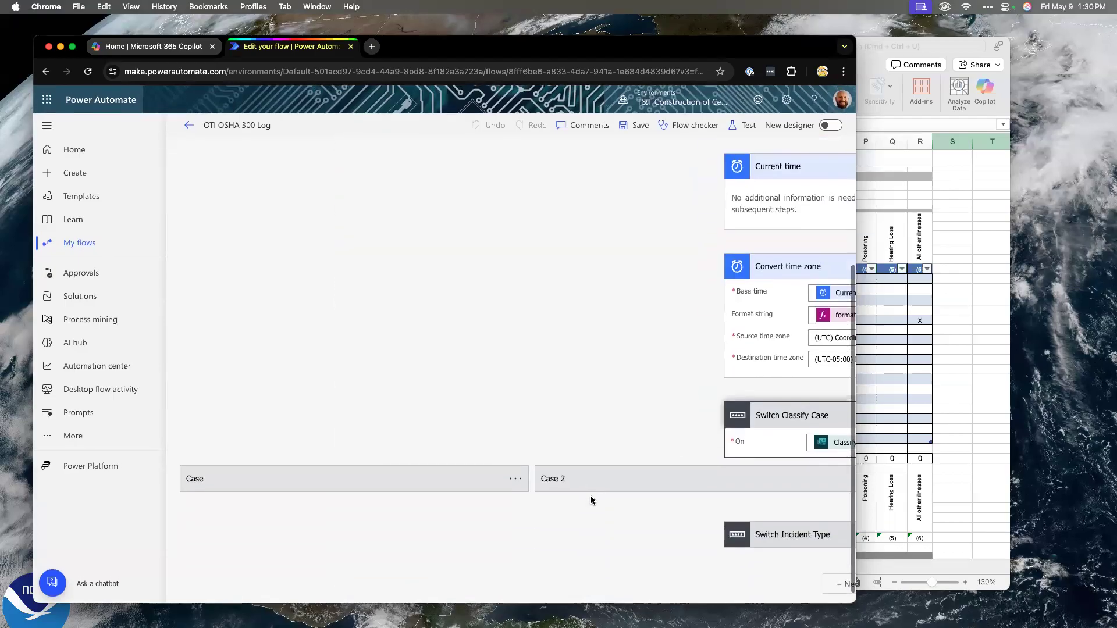
pyautogui.click(780, 541)
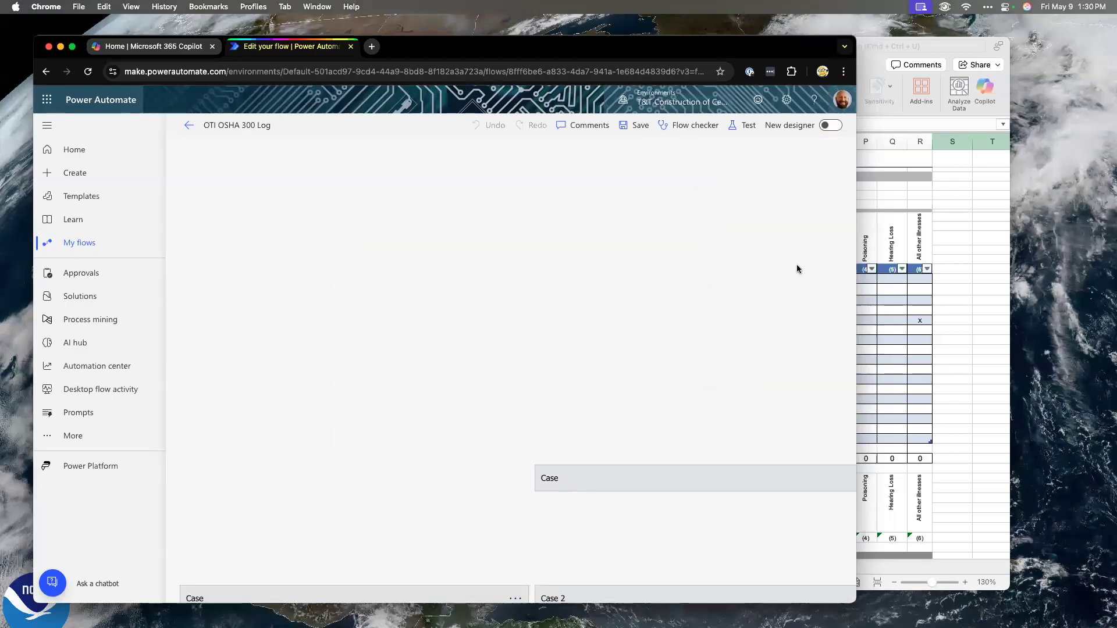
# Step: Widen and reposition the browser window so that both switches and their case branches are in view
pyautogui.moveTo(855, 71); pyautogui.dragTo(1027, 71)
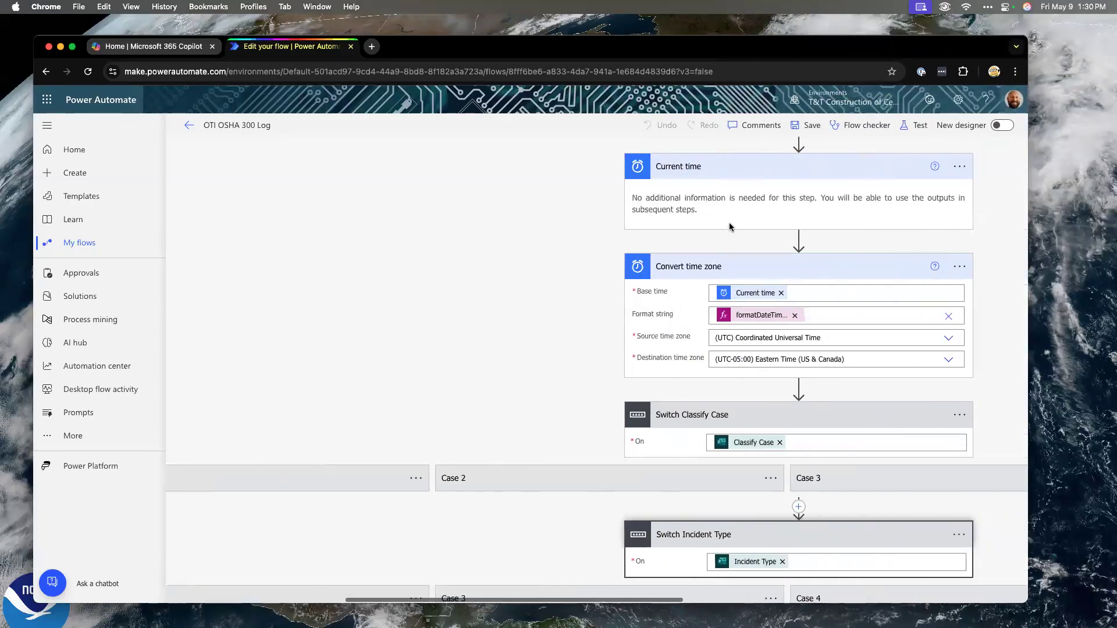
pyautogui.hscroll(3, 730, 224)
pyautogui.scroll(1, 729, 224)
pyautogui.scroll(-2, 729, 224)
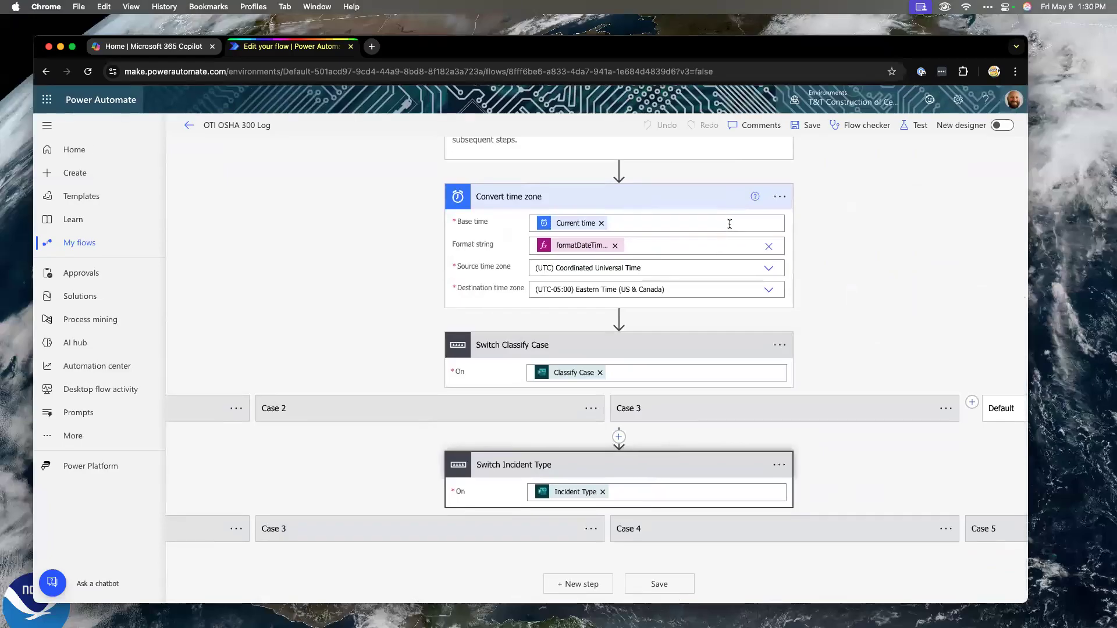
pyautogui.moveTo(701, 52); pyautogui.dragTo(688, 45)
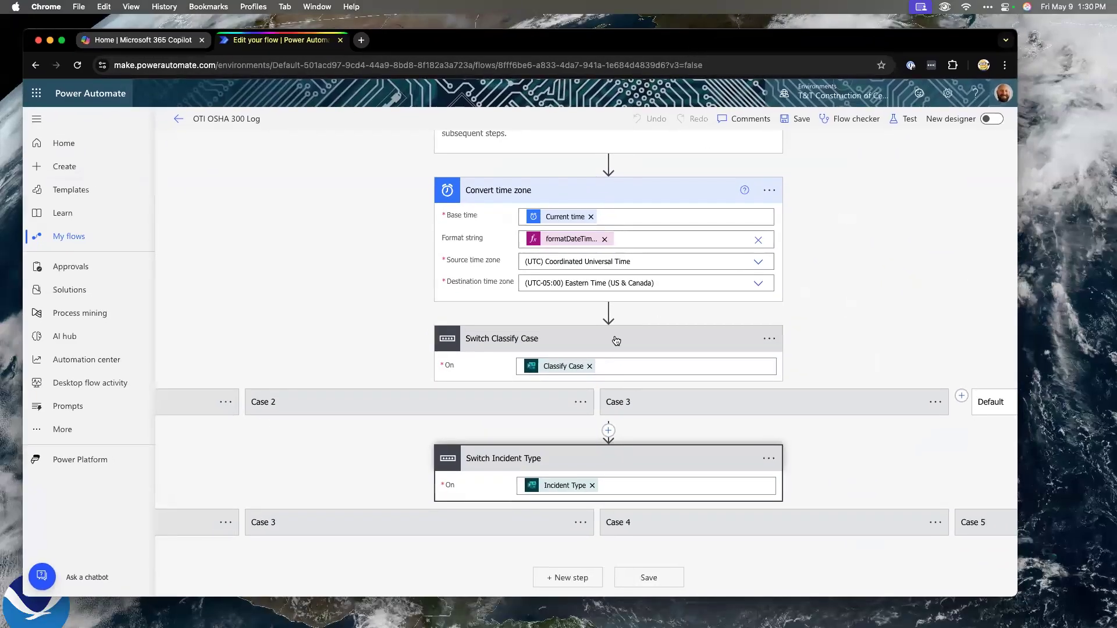
# Step: Check which forms the new-response trigger offers as Form Id, keeping OSHA 300 Incident Report selected
pyautogui.scroll(4, 603, 357)
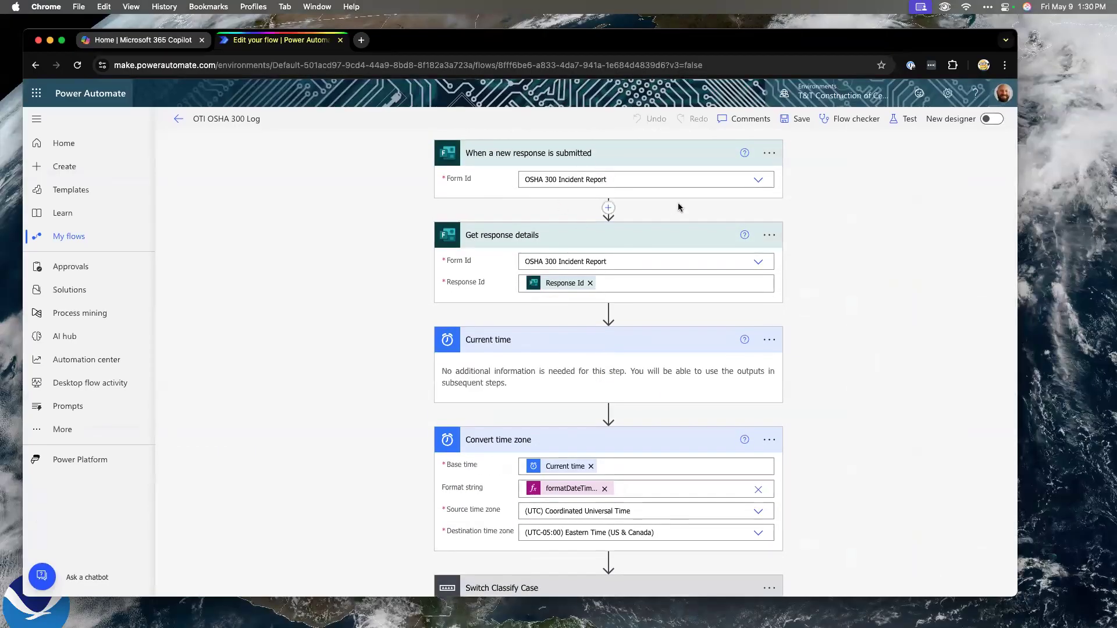
pyautogui.click(757, 181)
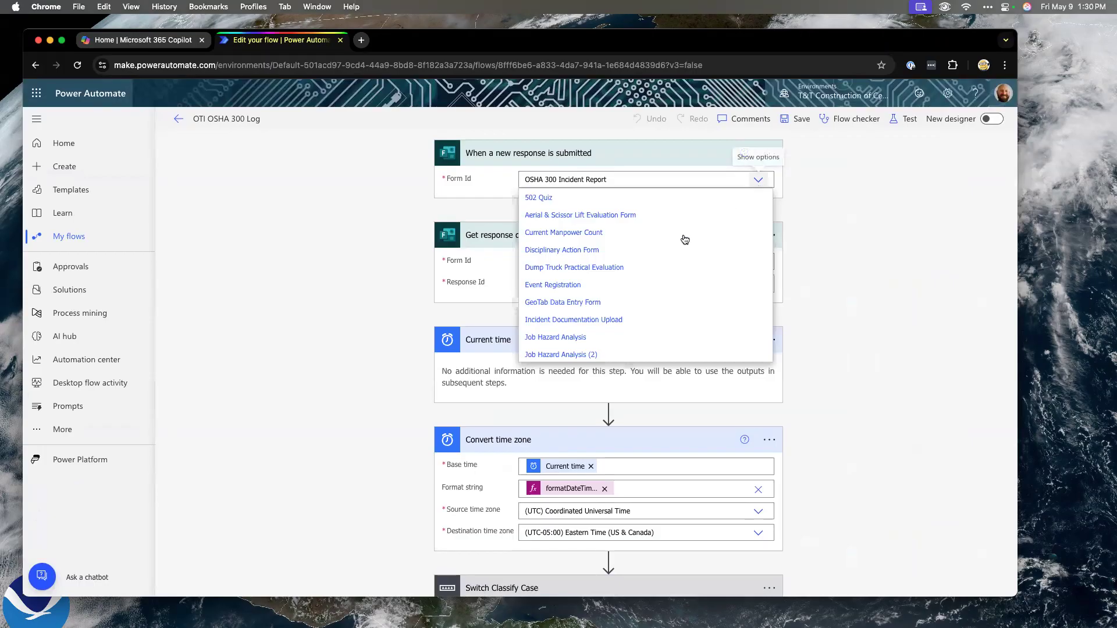
pyautogui.scroll(-6, 669, 274)
pyautogui.scroll(6, 668, 274)
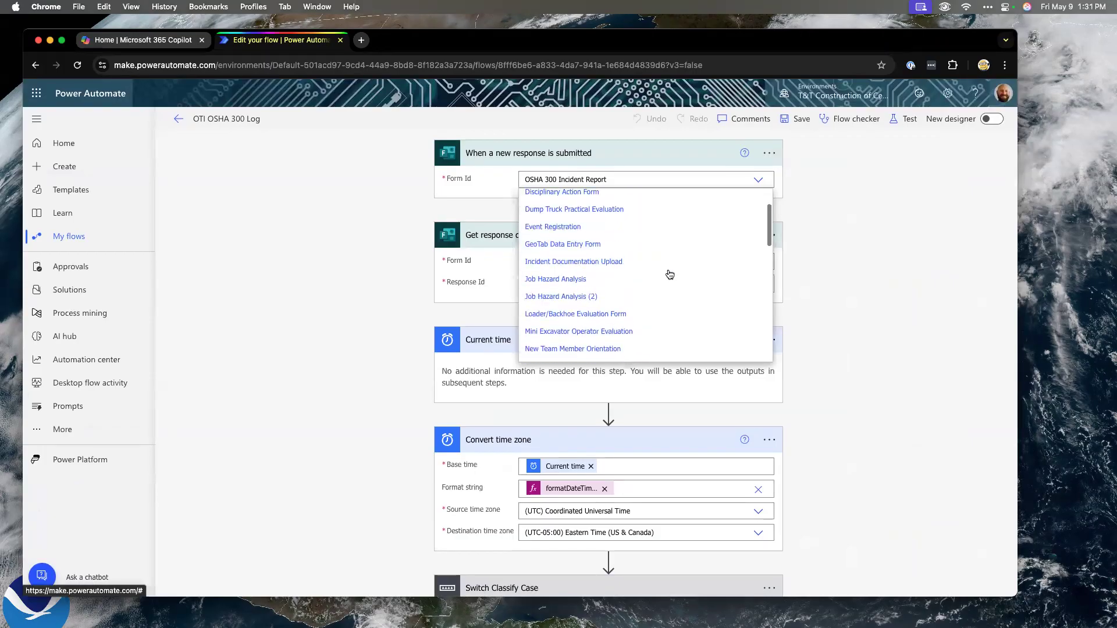
pyautogui.click(800, 268)
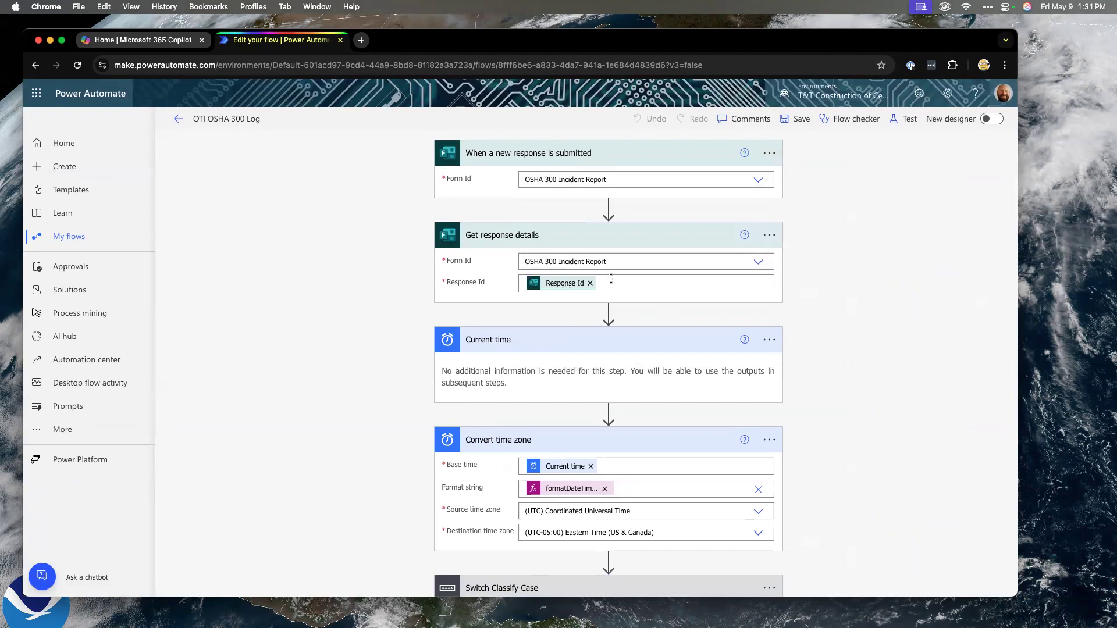
# Step: Remove the Response Id from the Get response details step and insert it again as dynamic content
pyautogui.click(591, 283)
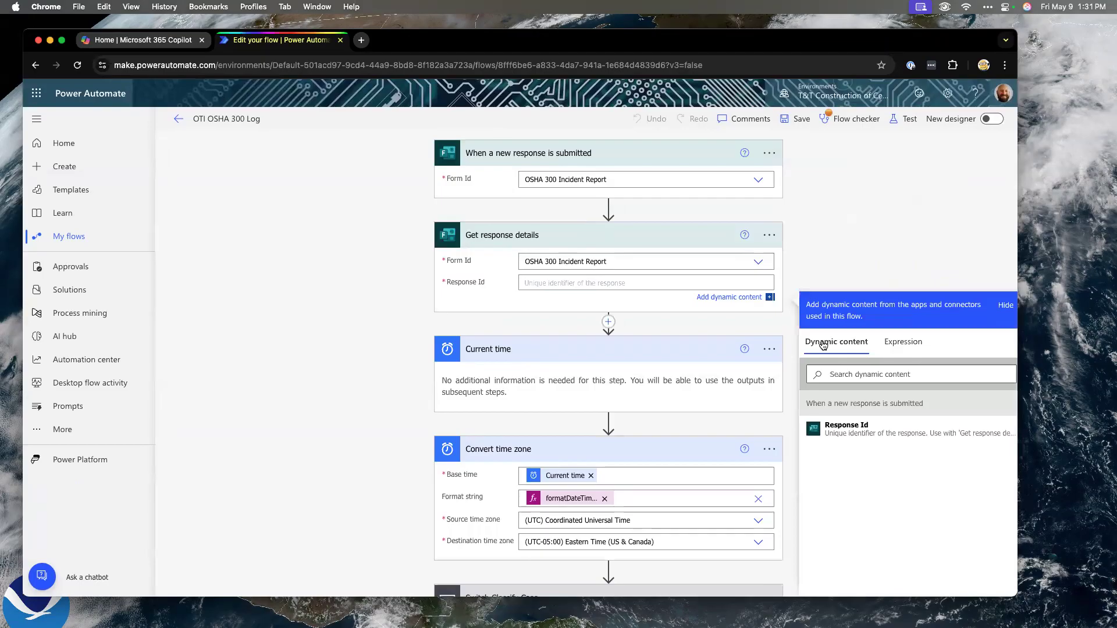
pyautogui.click(868, 427)
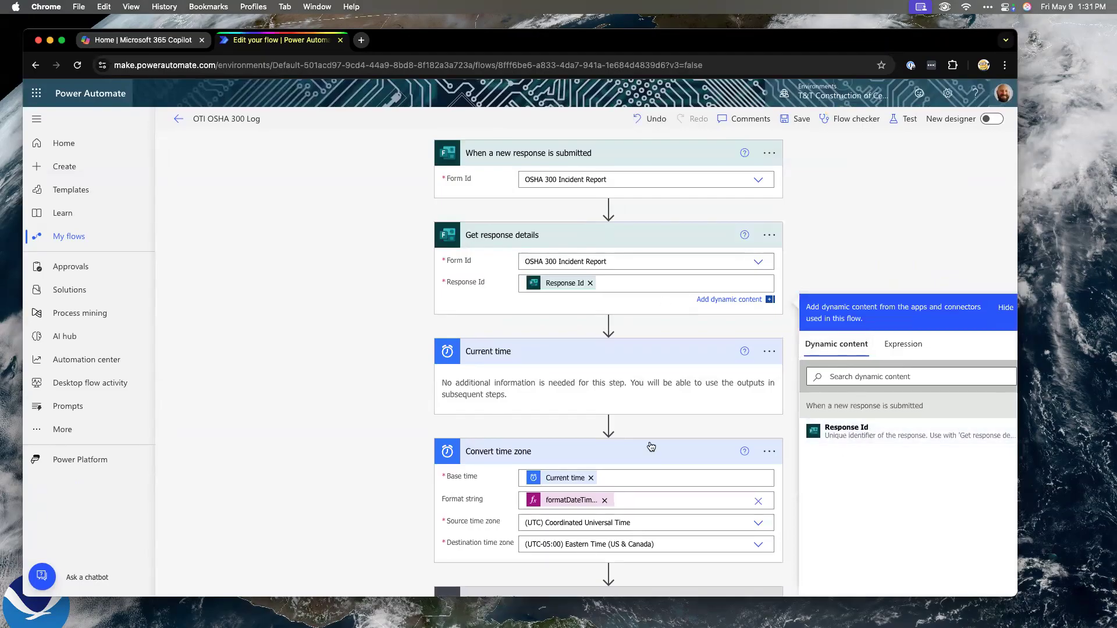
# Step: Examine the dynamic content available for the Switch Classify Case condition, leaving Classify Case as its value
pyautogui.scroll(-5, 651, 446)
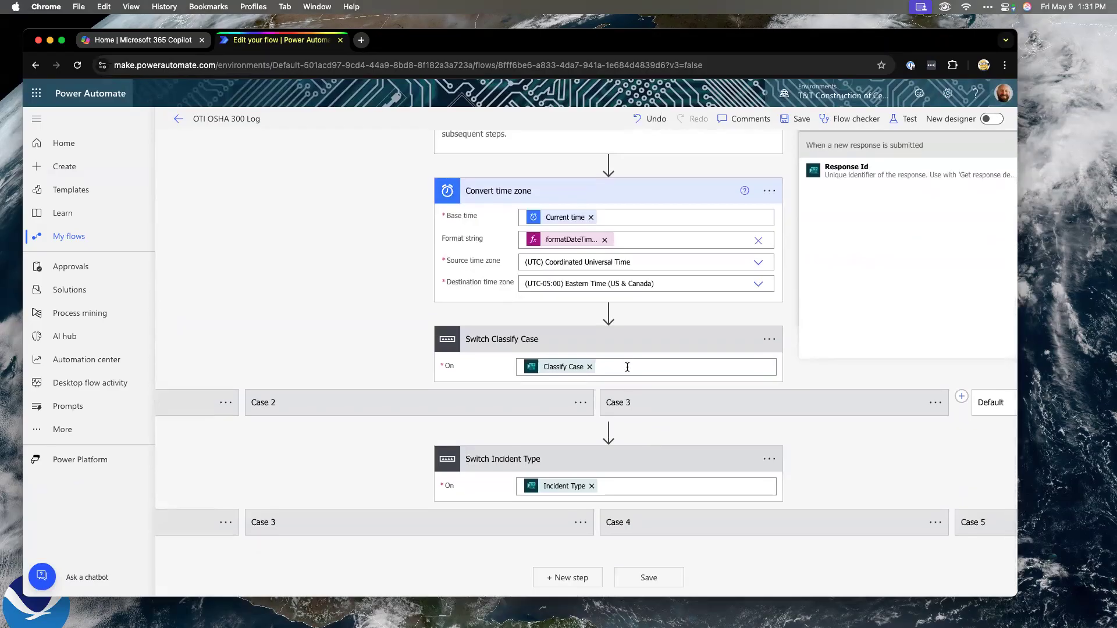
pyautogui.click(627, 367)
pyautogui.scroll(-5, 850, 494)
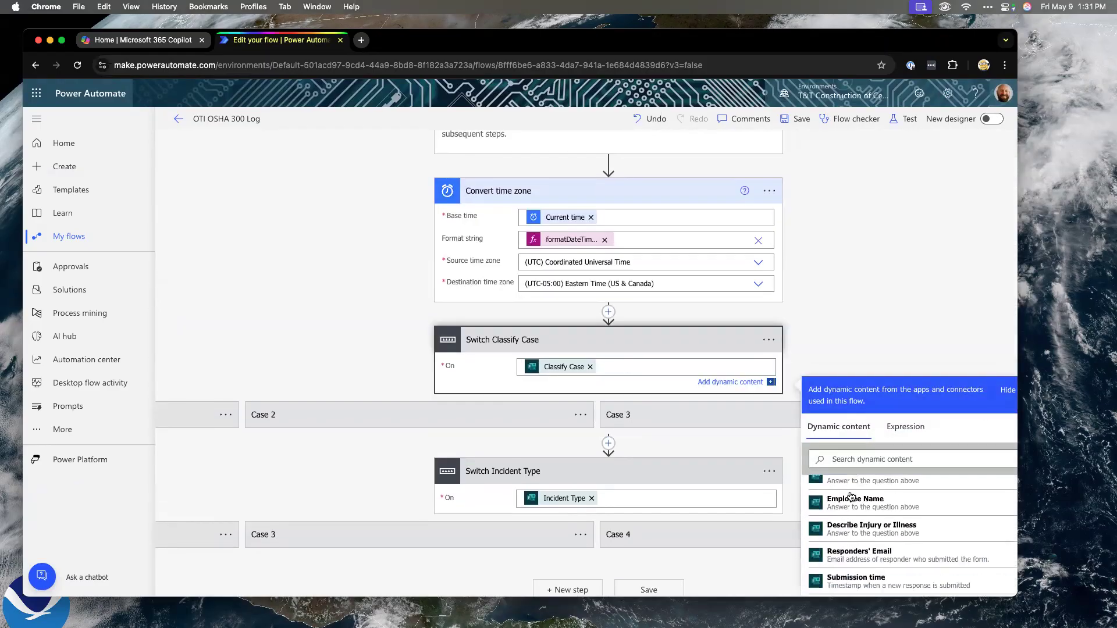
pyautogui.scroll(-3, 851, 496)
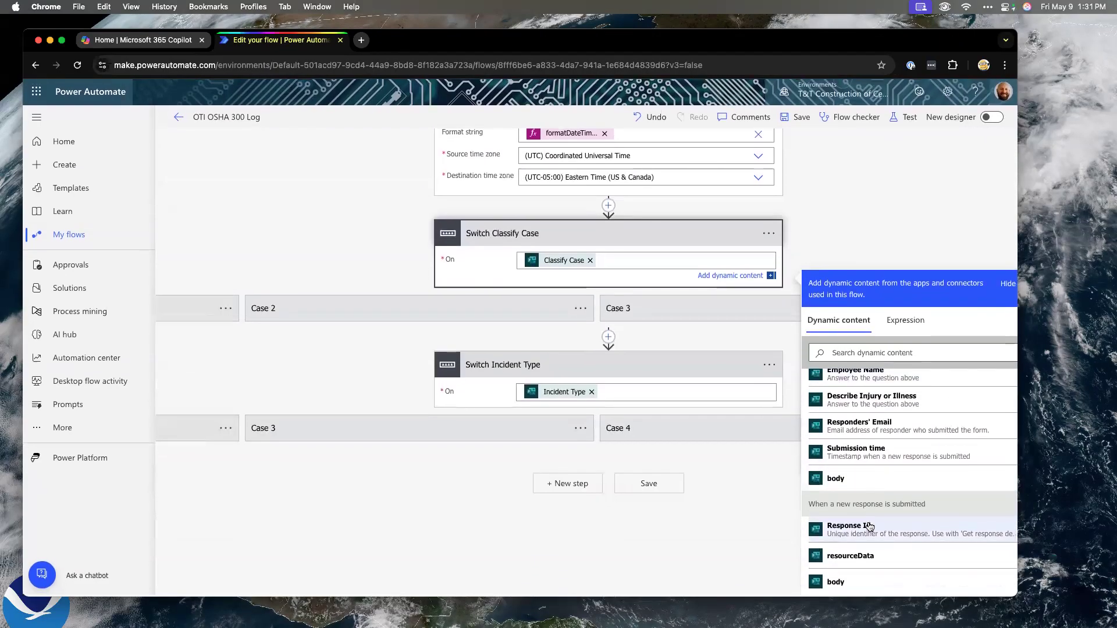
pyautogui.scroll(8, 869, 527)
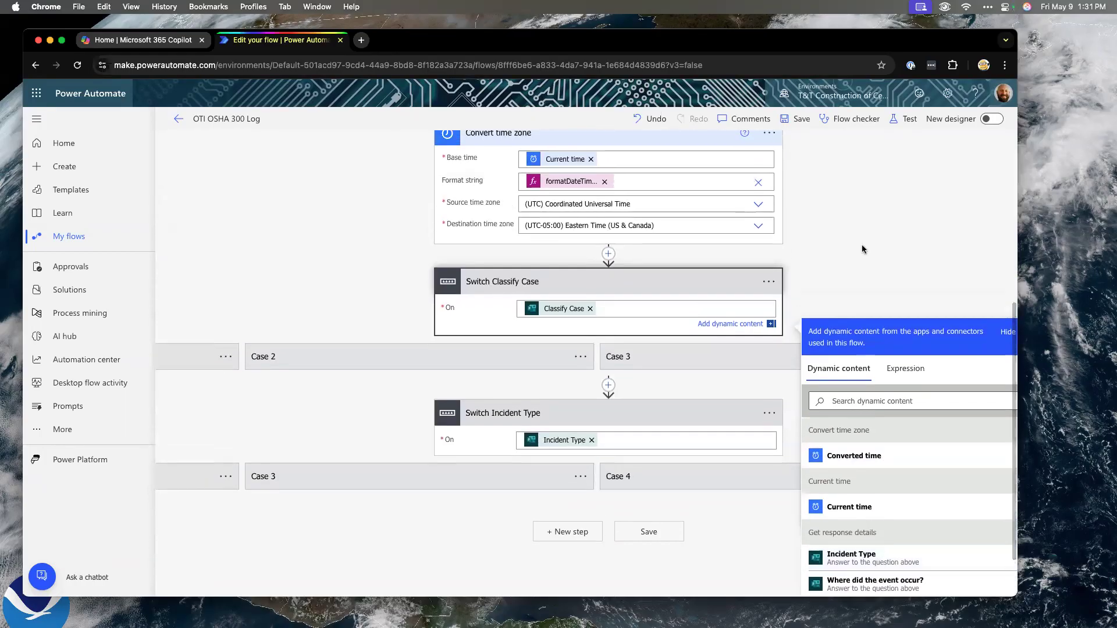
pyautogui.click(857, 246)
# Step: Expand Case, Case 2 and Case 3 under Switch Classify Case to view each branch's Equals value and action
pyautogui.scroll(5, 642, 237)
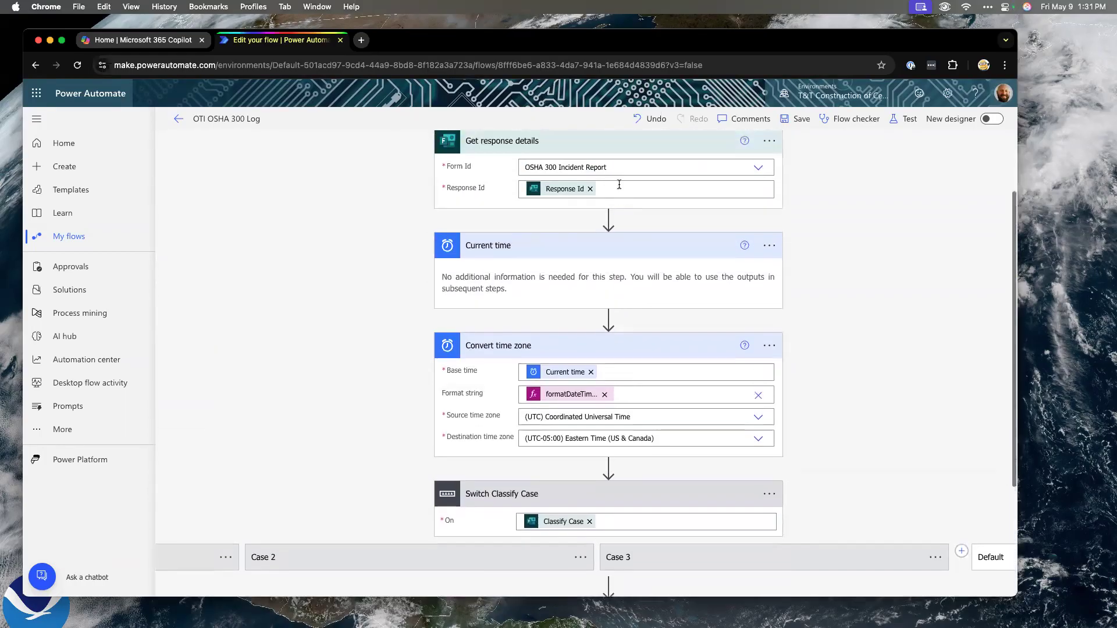
pyautogui.scroll(2, 618, 184)
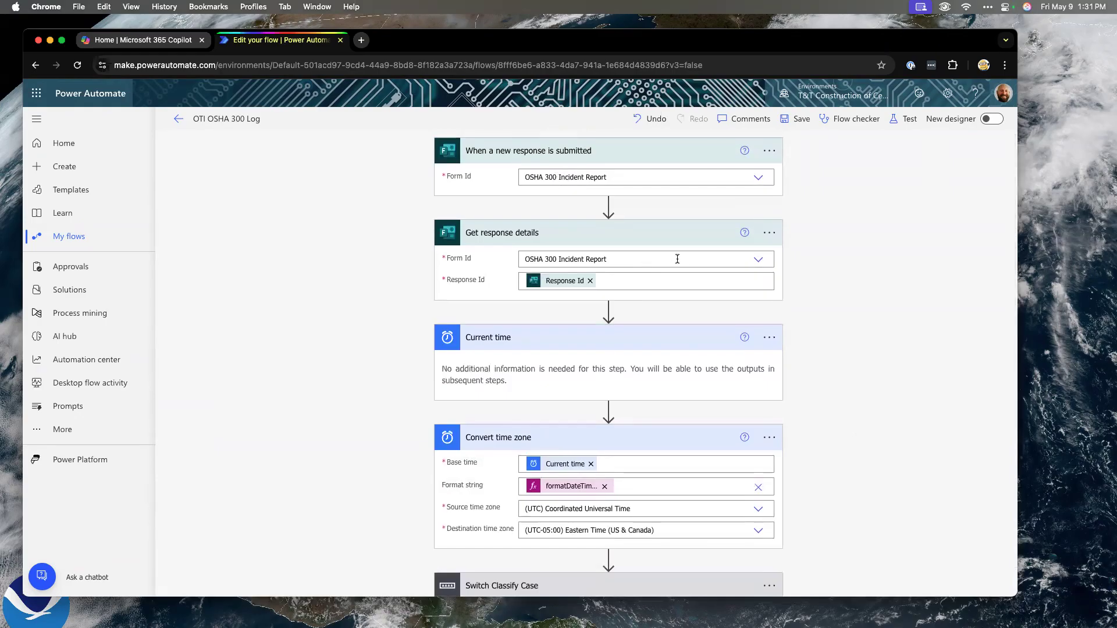
pyautogui.scroll(-5, 672, 395)
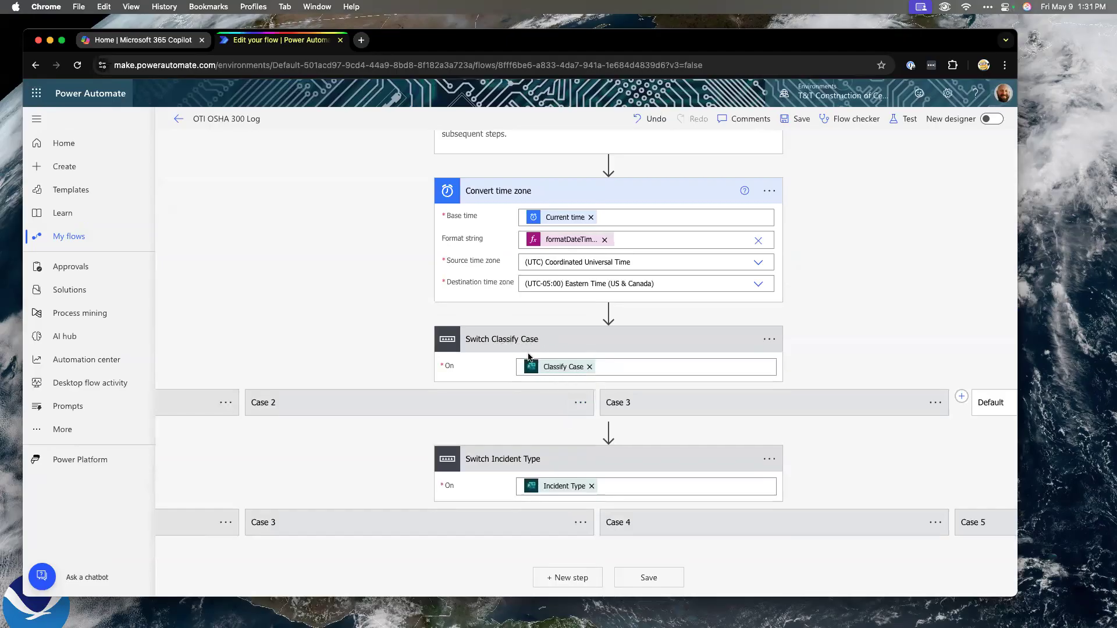
pyautogui.hscroll(-5, 547, 376)
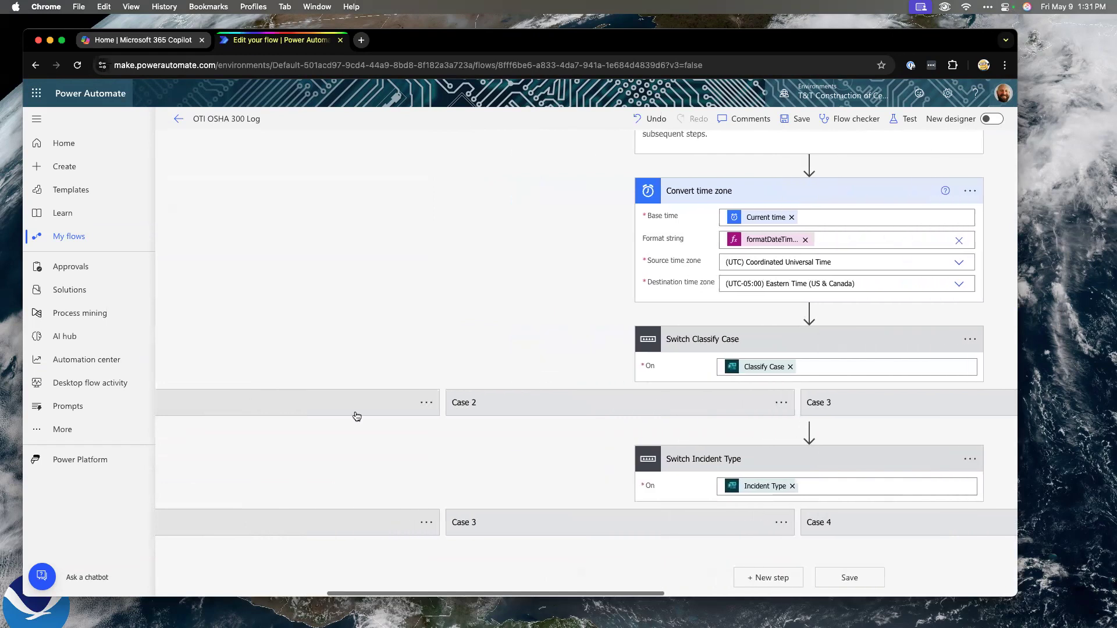
pyautogui.click(324, 407)
pyautogui.hscroll(-6, 325, 407)
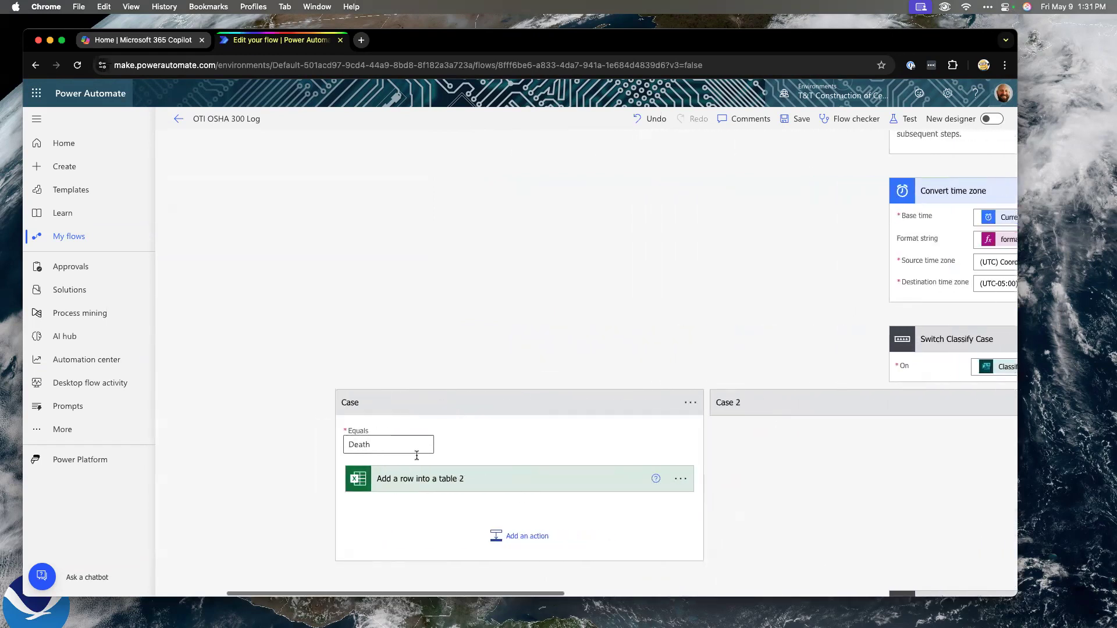
pyautogui.click(772, 411)
pyautogui.hscroll(5, 787, 437)
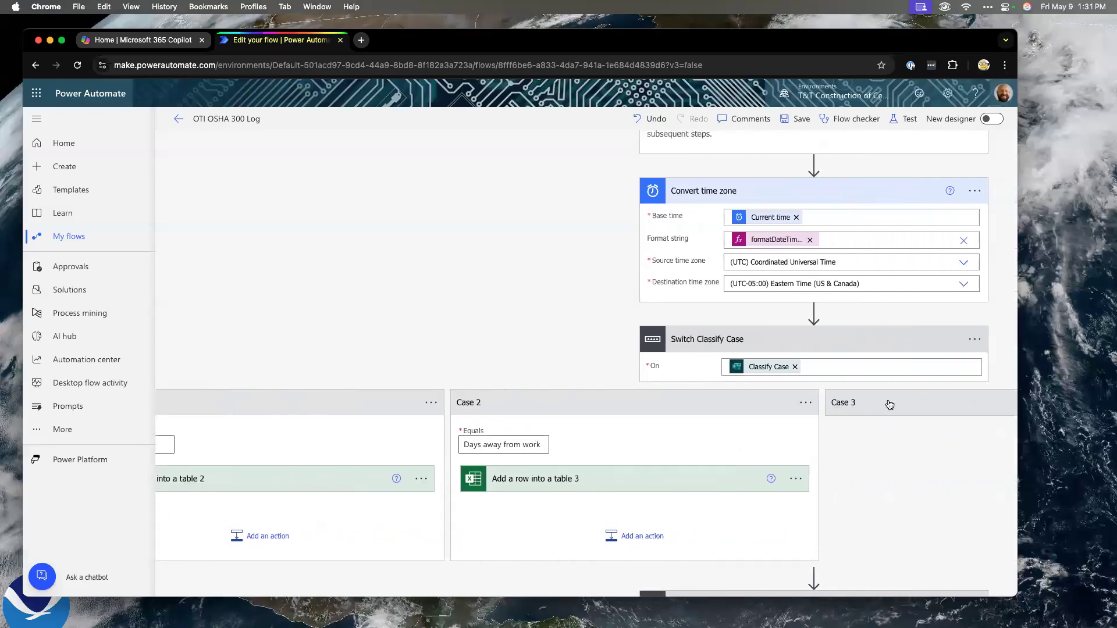
pyautogui.click(888, 401)
pyautogui.hscroll(6, 887, 401)
pyautogui.hscroll(-5, 899, 447)
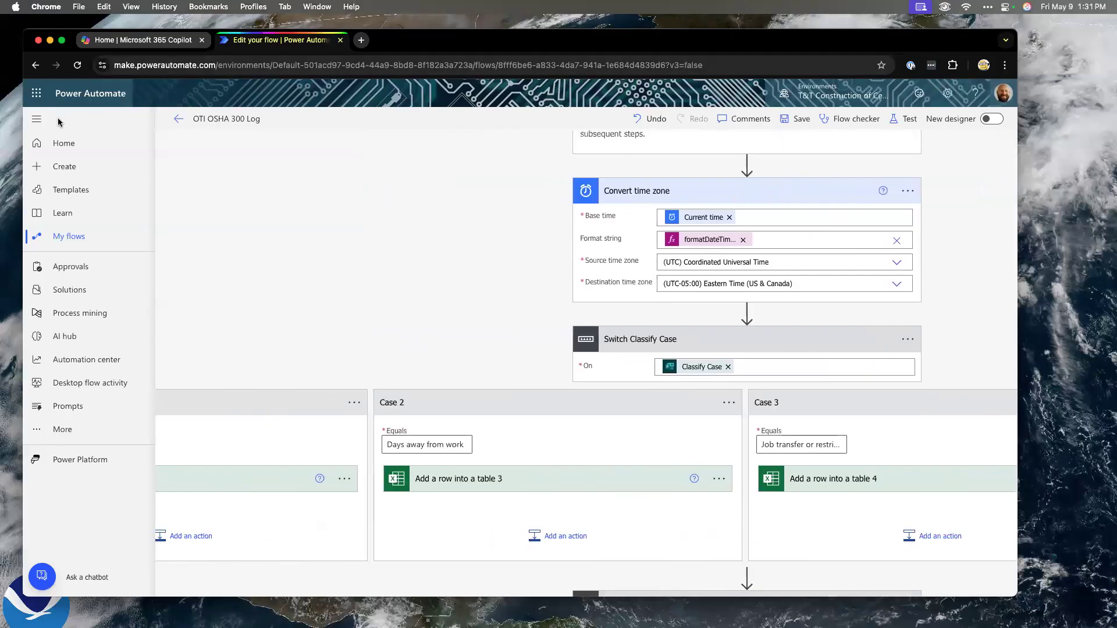
# Step: Switch to Microsoft Forms, filter the forms by "osh" and open the OSHA 300 Incident Report form
pyautogui.click(36, 93)
pyautogui.click(116, 265)
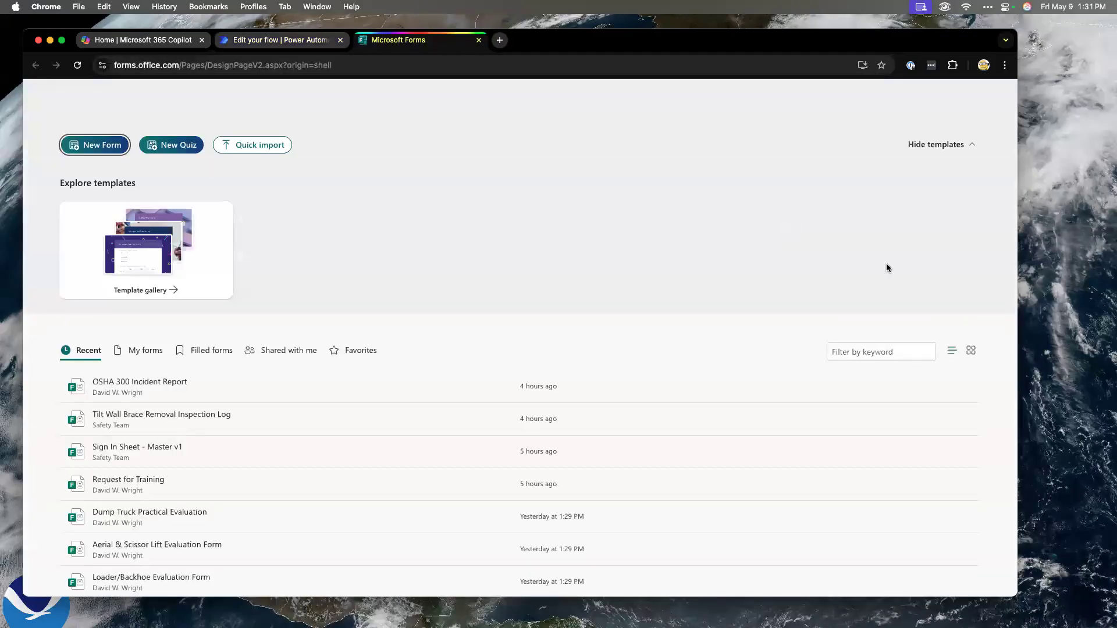
pyautogui.click(851, 357)
pyautogui.write('osh')
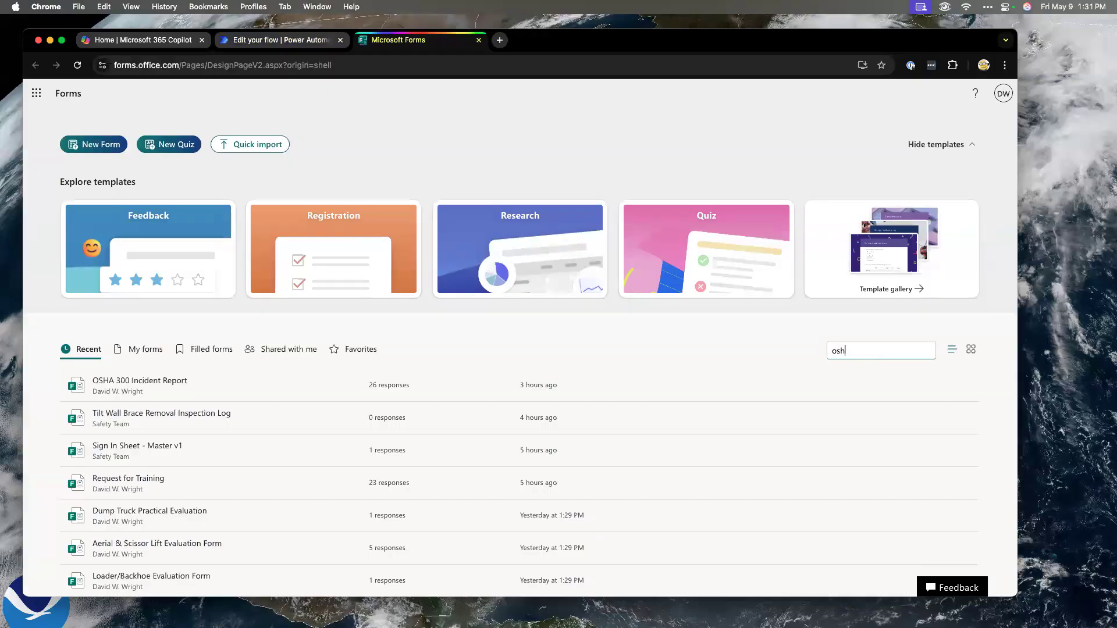
pyautogui.click(204, 385)
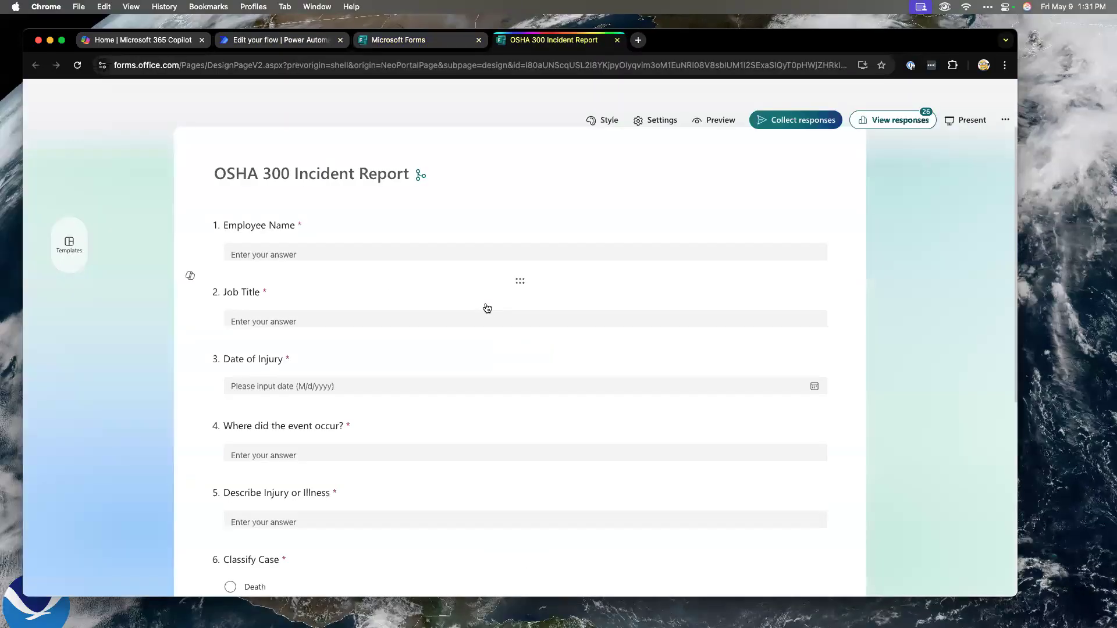
# Step: Examine the form's questions down to the answer options of the Classify Case question
pyautogui.scroll(-2, 486, 308)
pyautogui.scroll(-1, 486, 308)
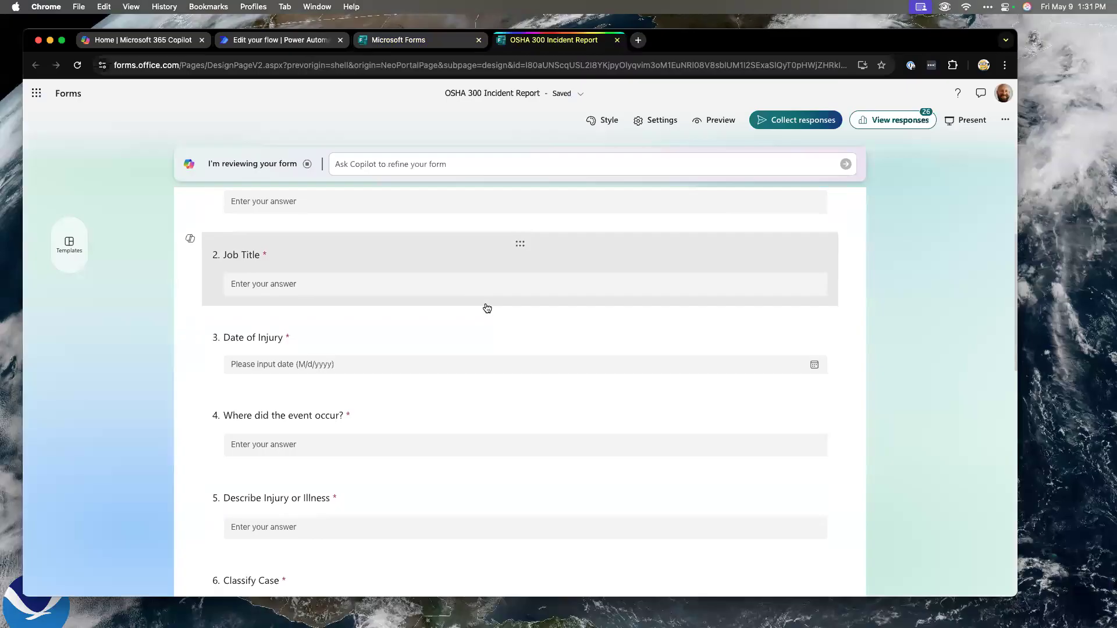
pyautogui.scroll(-4, 487, 308)
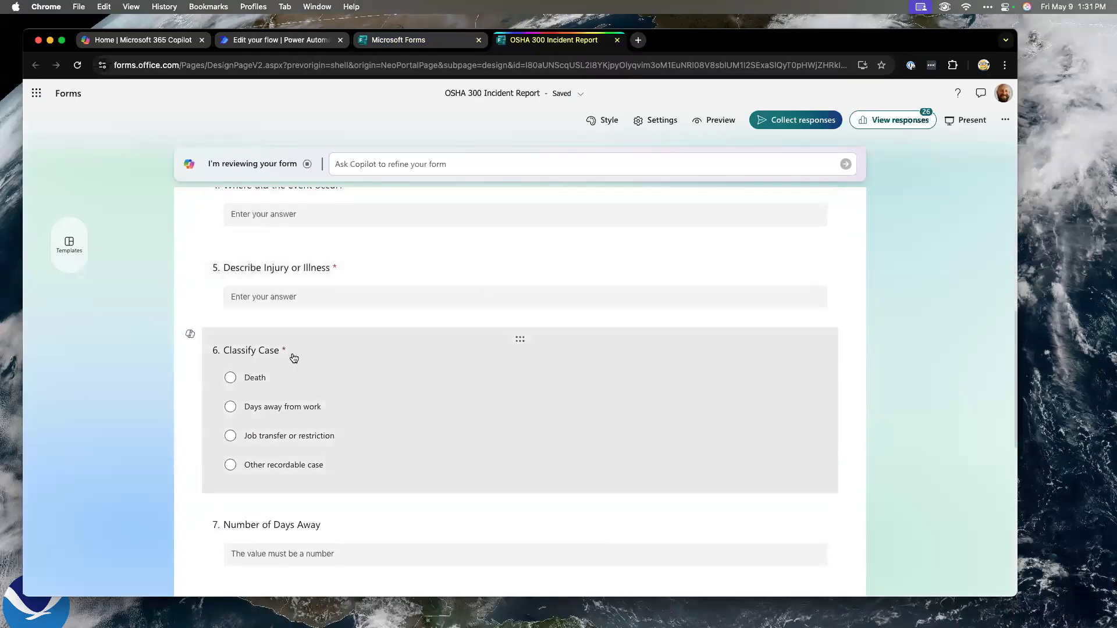
pyautogui.scroll(-1, 345, 410)
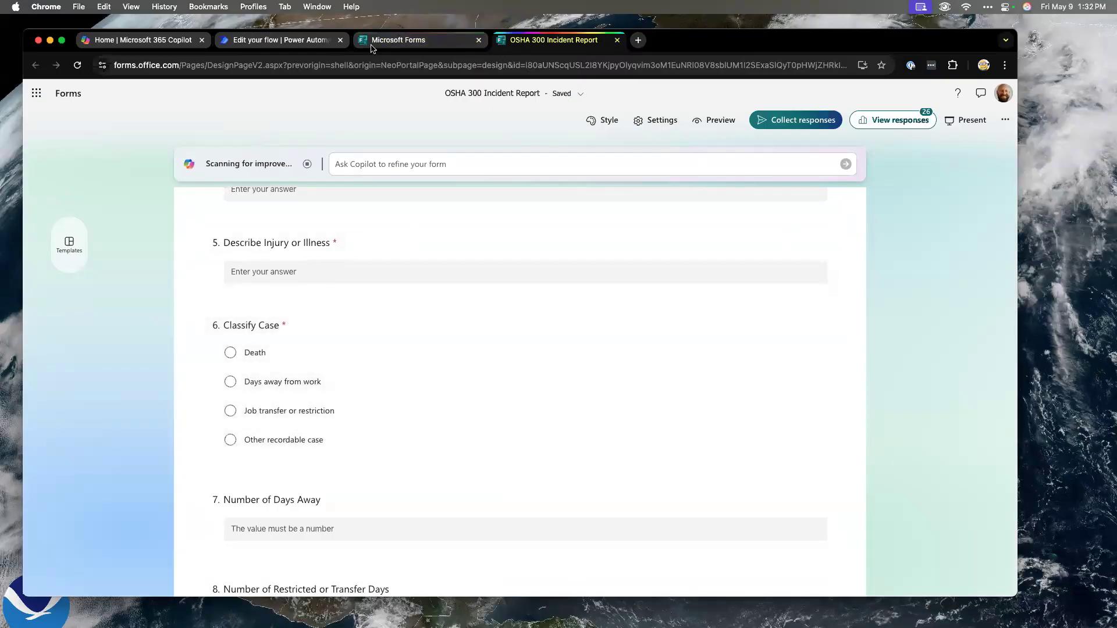
# Step: Return to the flow in Power Automate and compare the Switch Classify Case branches with the form's Classify Case options
pyautogui.click(317, 41)
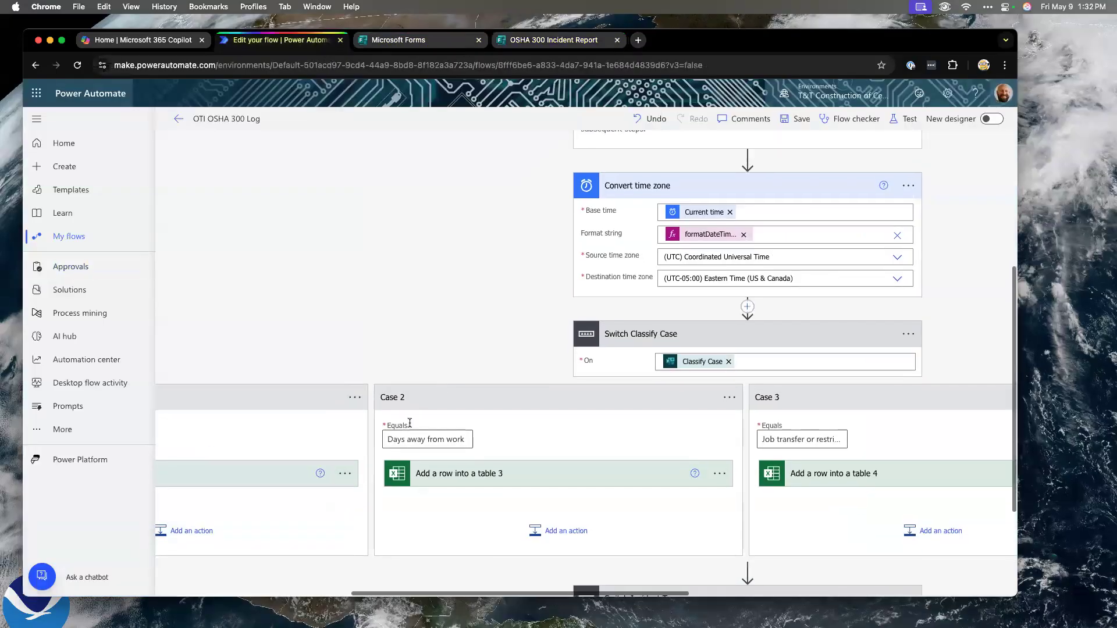
pyautogui.hscroll(-3, 410, 423)
pyautogui.hscroll(4, 650, 498)
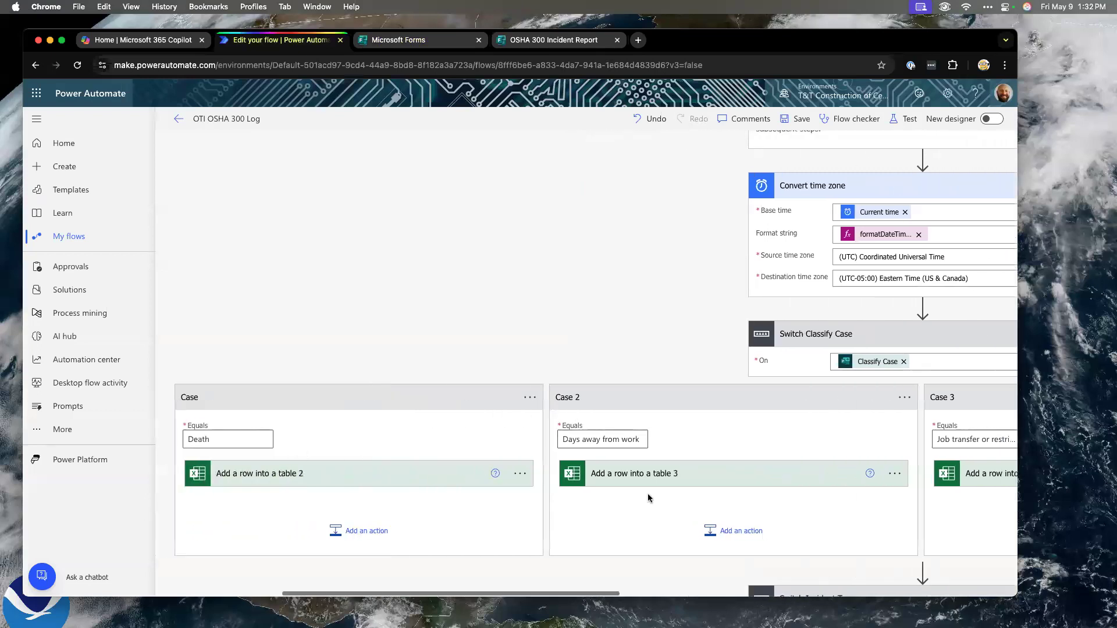
pyautogui.hscroll(4, 649, 497)
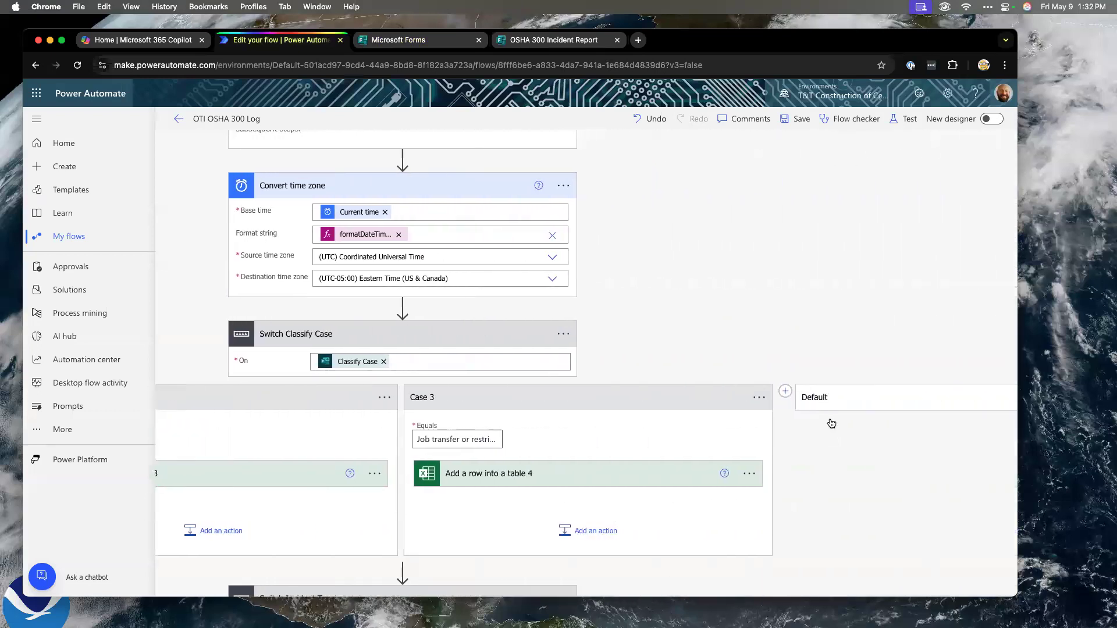
pyautogui.scroll(-2, 833, 451)
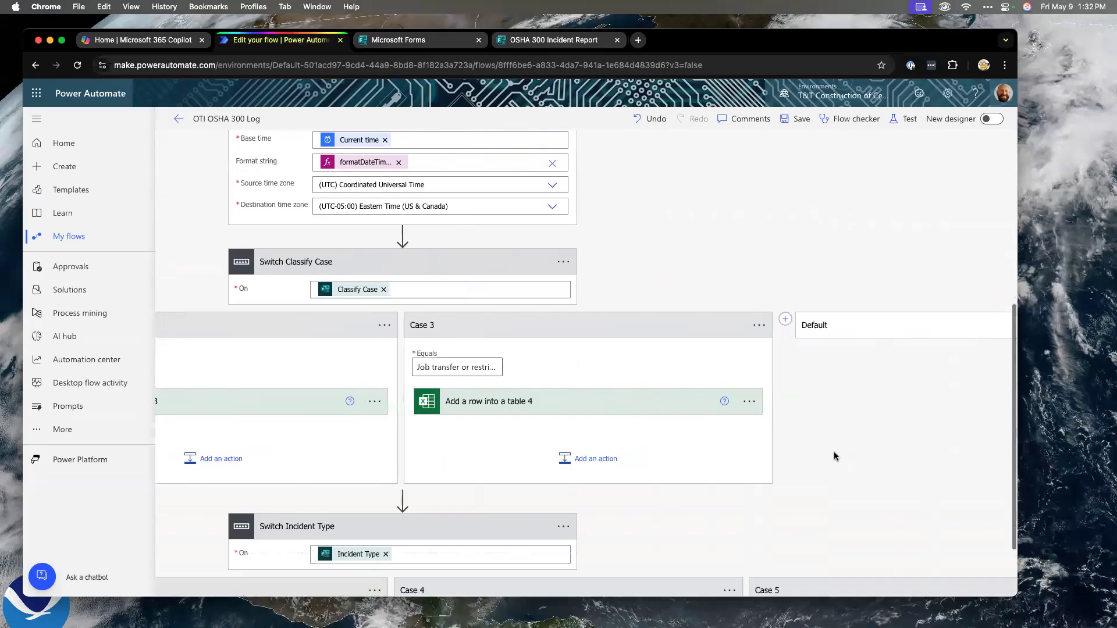
pyautogui.hscroll(-8, 834, 456)
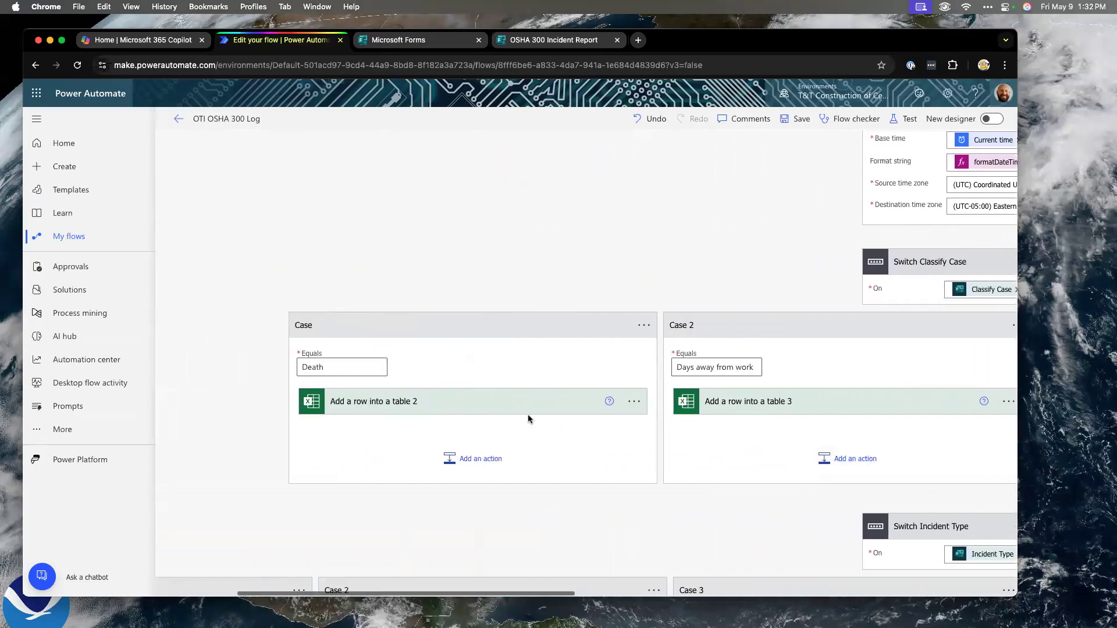
# Step: Expand the Add a row actions in the Death and Days away from work branches to show their column mappings
pyautogui.click(495, 405)
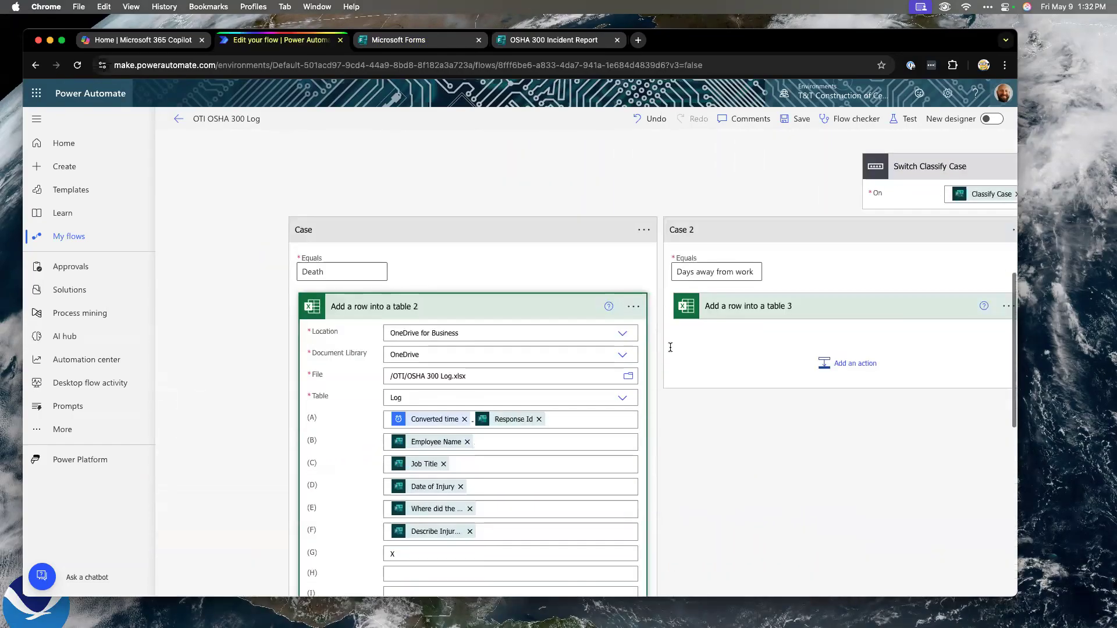
pyautogui.click(746, 263)
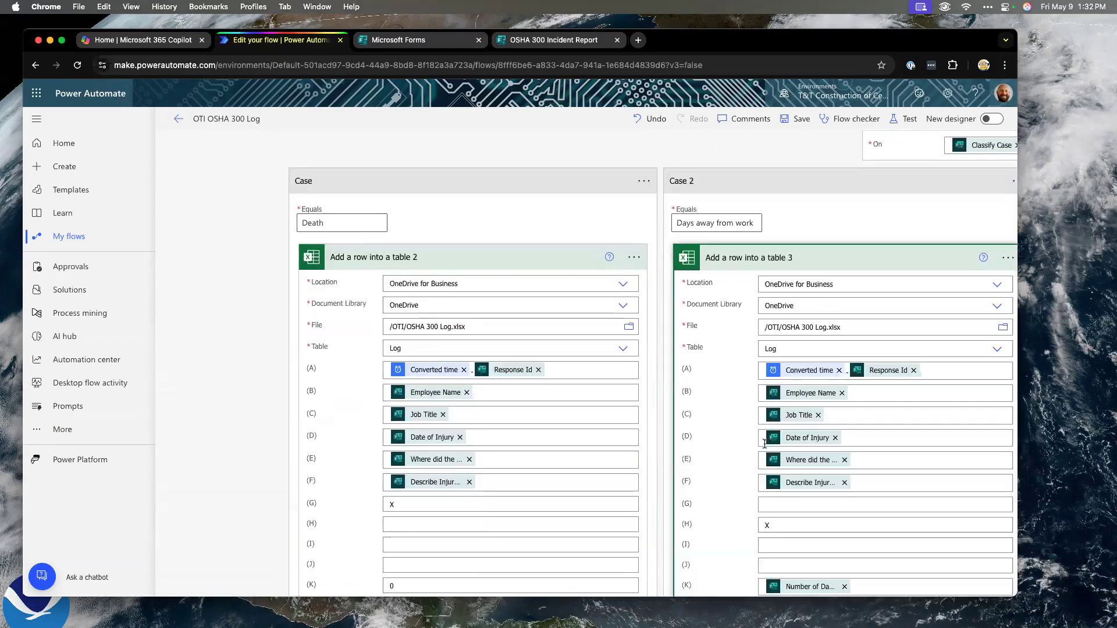
pyautogui.scroll(-3, 764, 443)
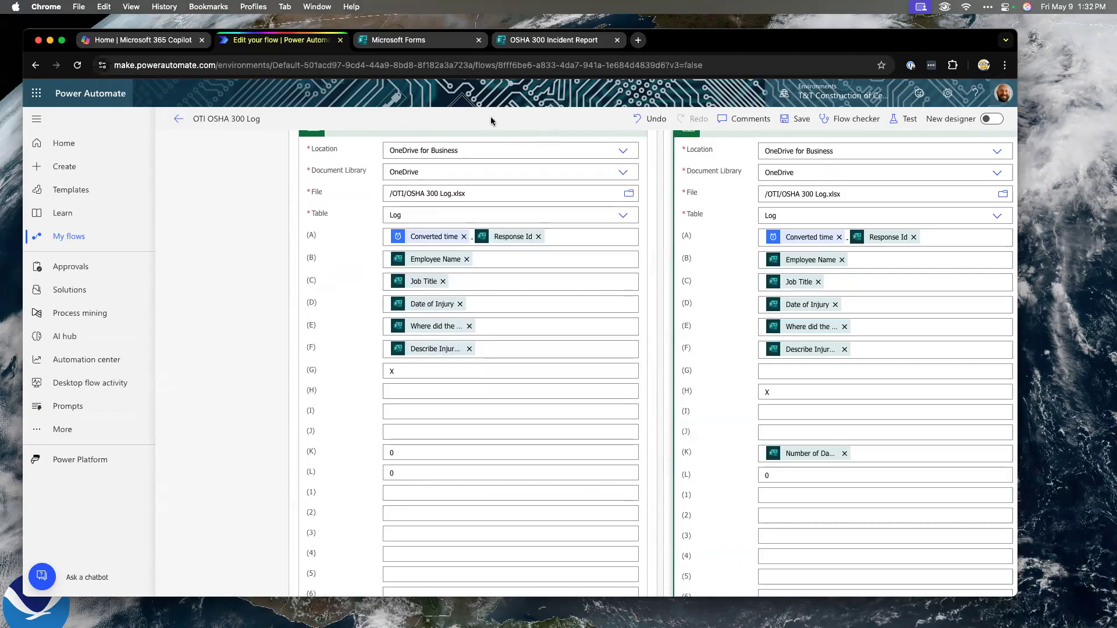
# Step: Switch to the OSHA 300 Log workbook in Excel to check its lettered columns, and return to the flow in Power Automate
pyautogui.hotkey('ctrl', 'Up')
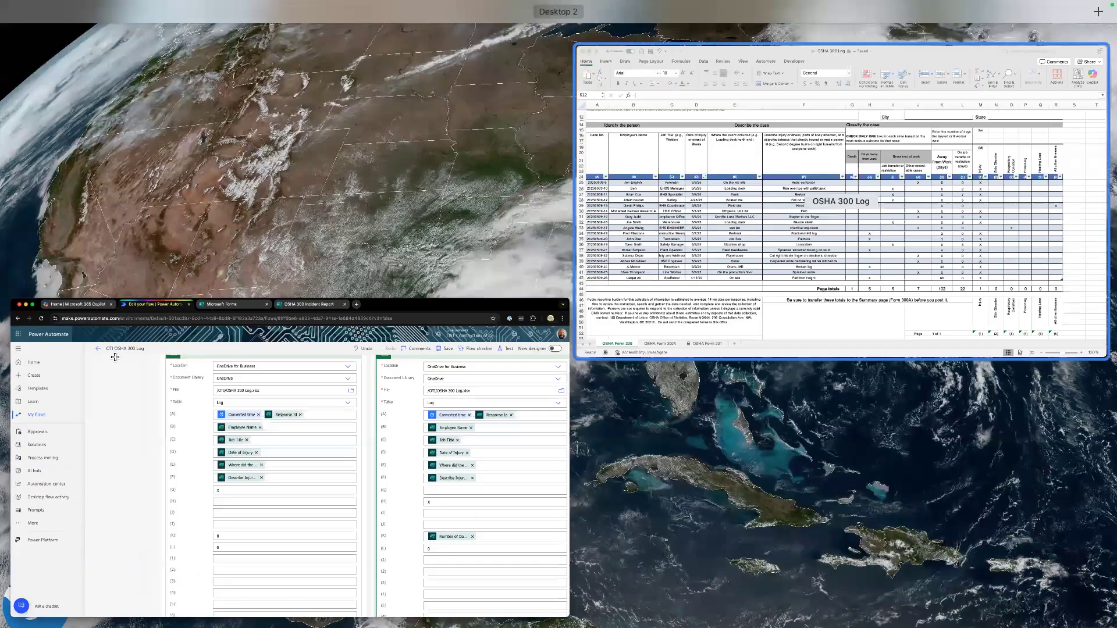
pyautogui.click(841, 201)
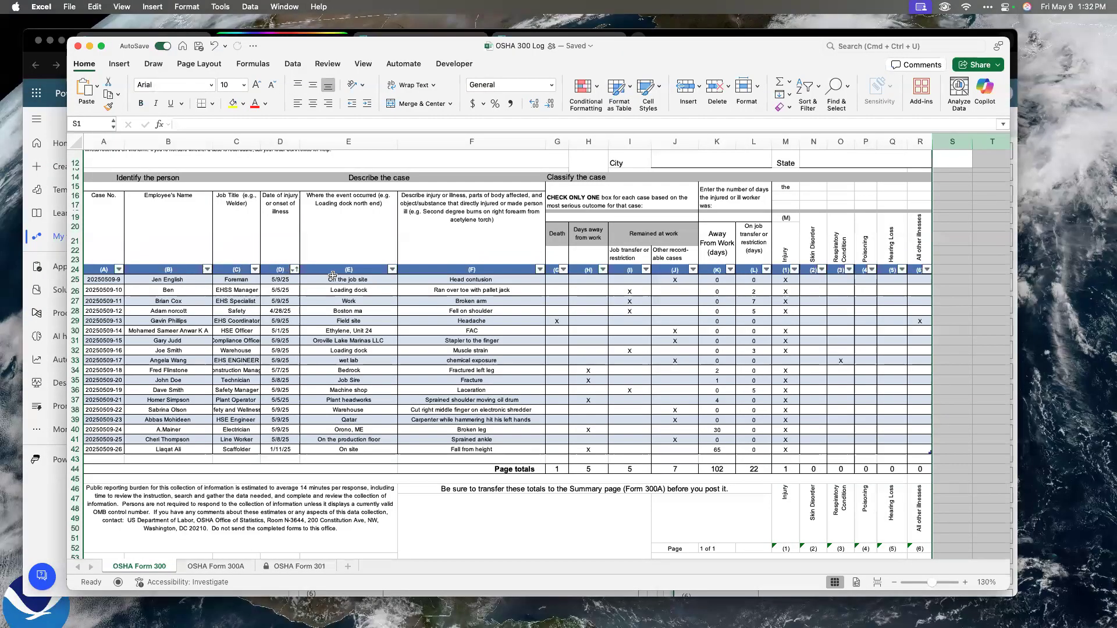
pyautogui.hotkey('ctrl', 'Up')
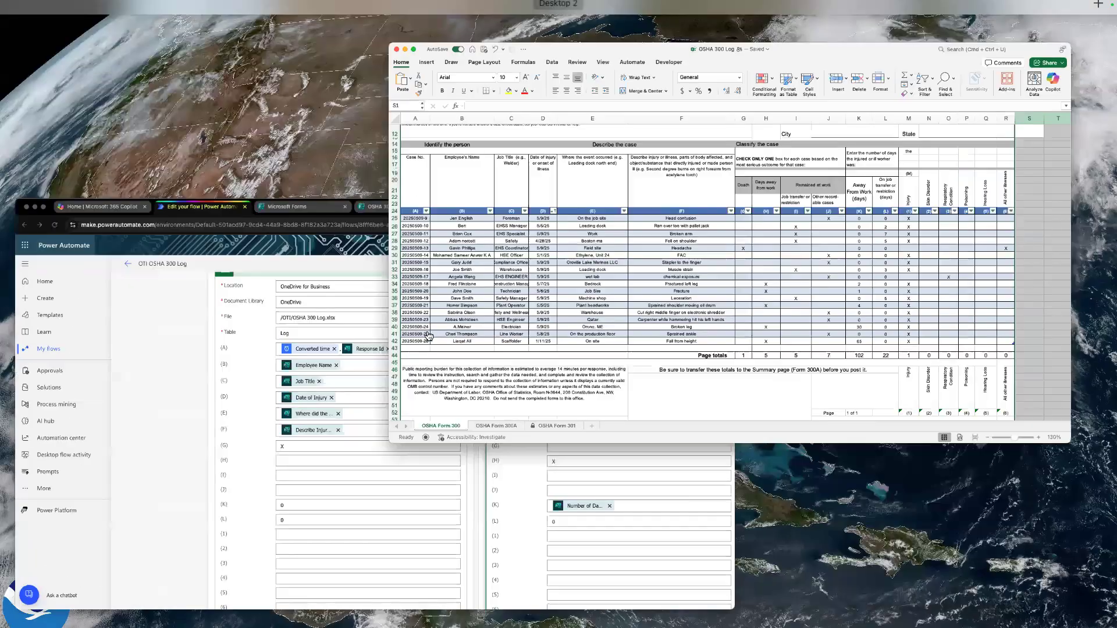
pyautogui.click(430, 336)
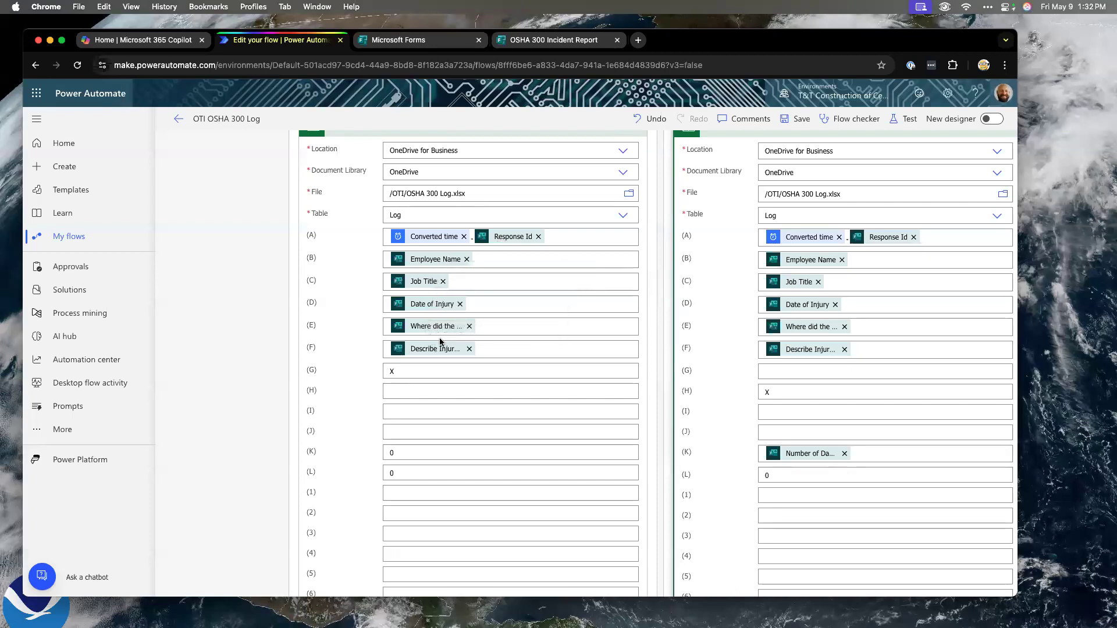
# Step: Compare the column mappings of the Death and Days away from work branches, including column K
pyautogui.scroll(-1, 441, 355)
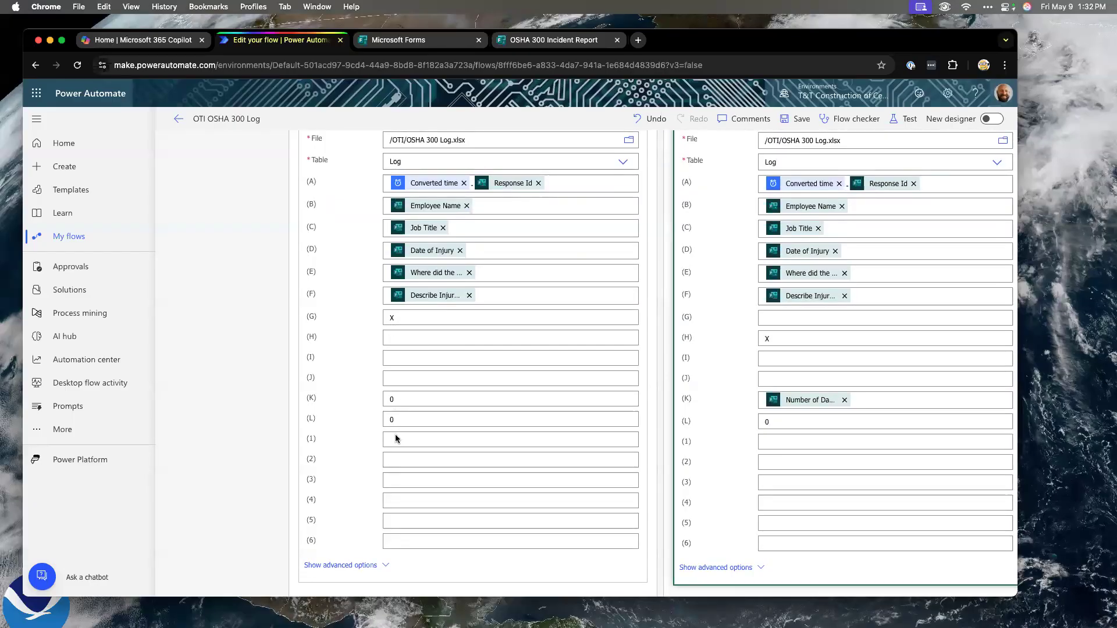
pyautogui.hscroll(3, 755, 306)
pyautogui.scroll(4, 755, 306)
pyautogui.hscroll(2, 755, 306)
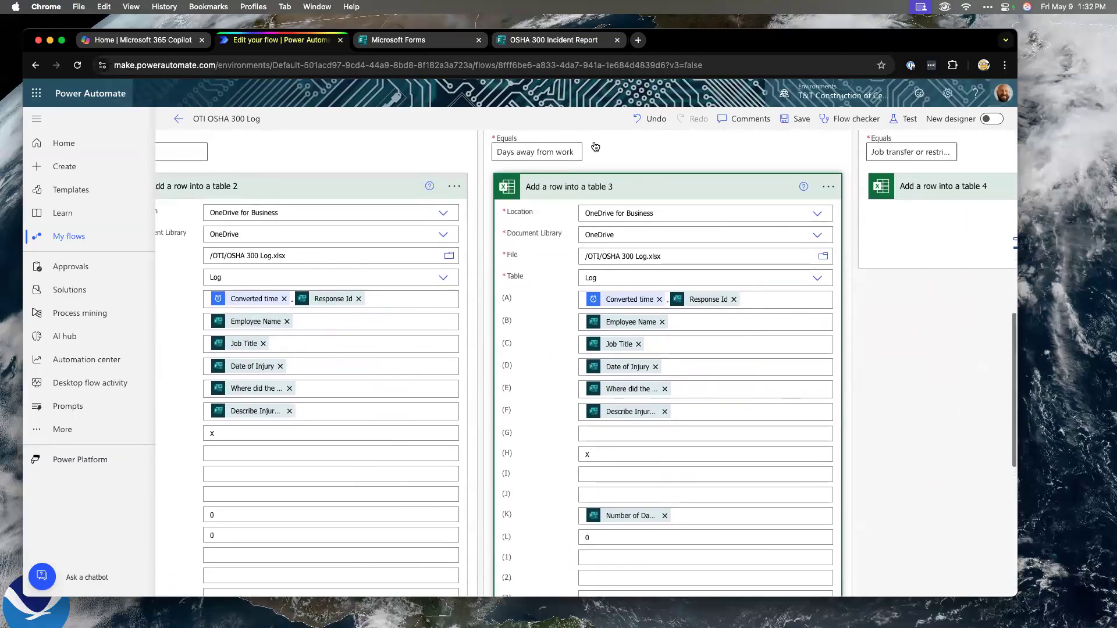
pyautogui.scroll(-3, 707, 397)
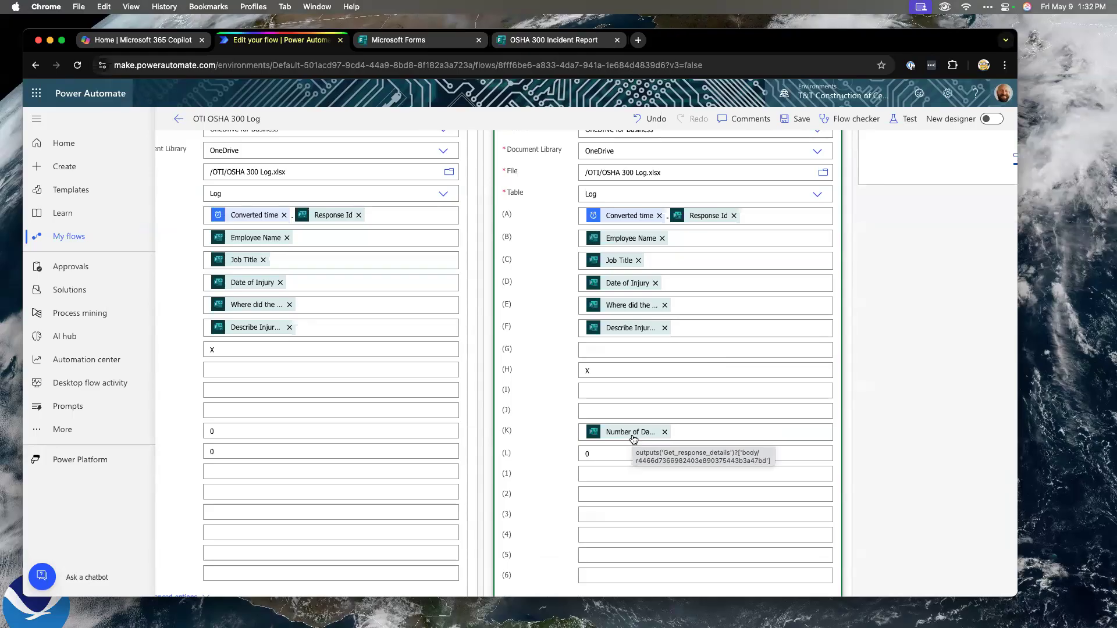
# Step: Expand Add a row into a table 4 in the job transfer or restriction branch and examine its column mappings
pyautogui.scroll(3, 633, 439)
pyautogui.hscroll(6, 634, 439)
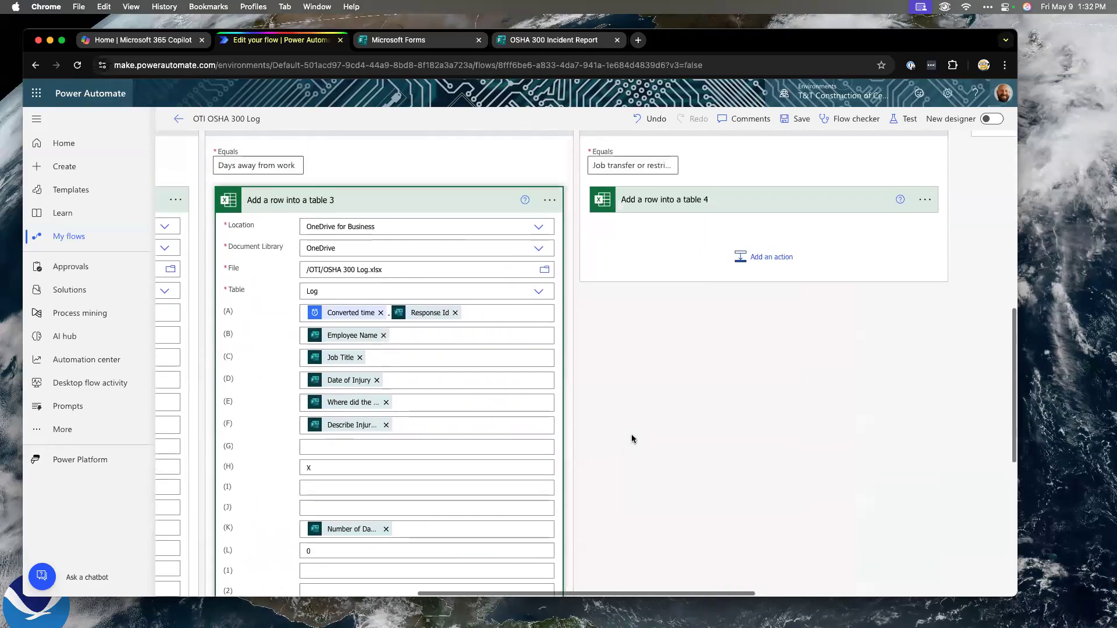
pyautogui.scroll(-2, 679, 404)
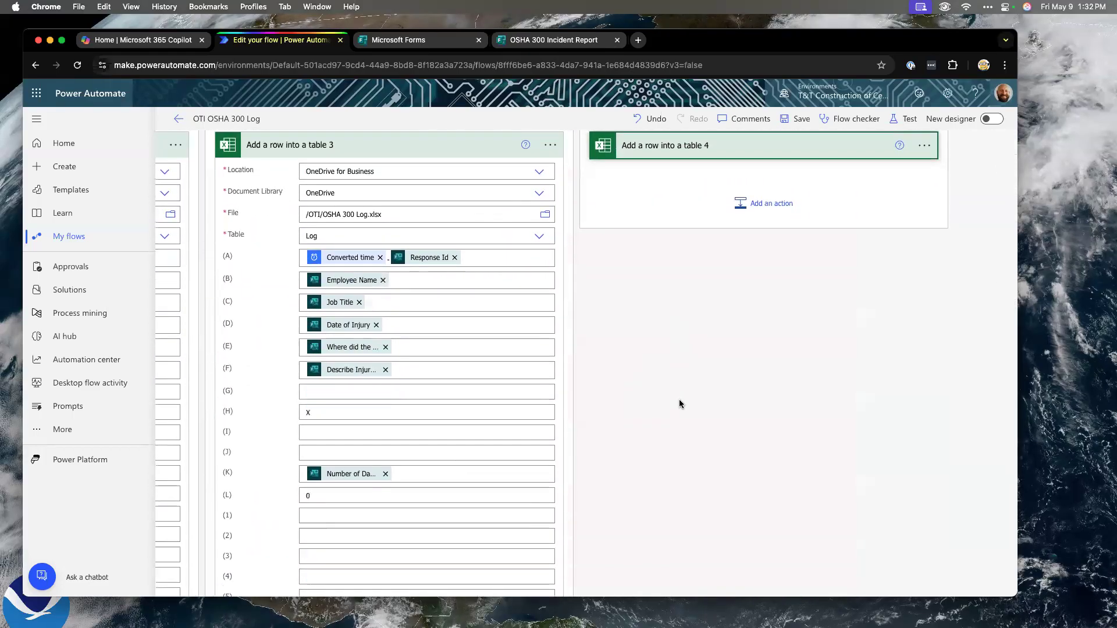
pyautogui.scroll(-3, 679, 404)
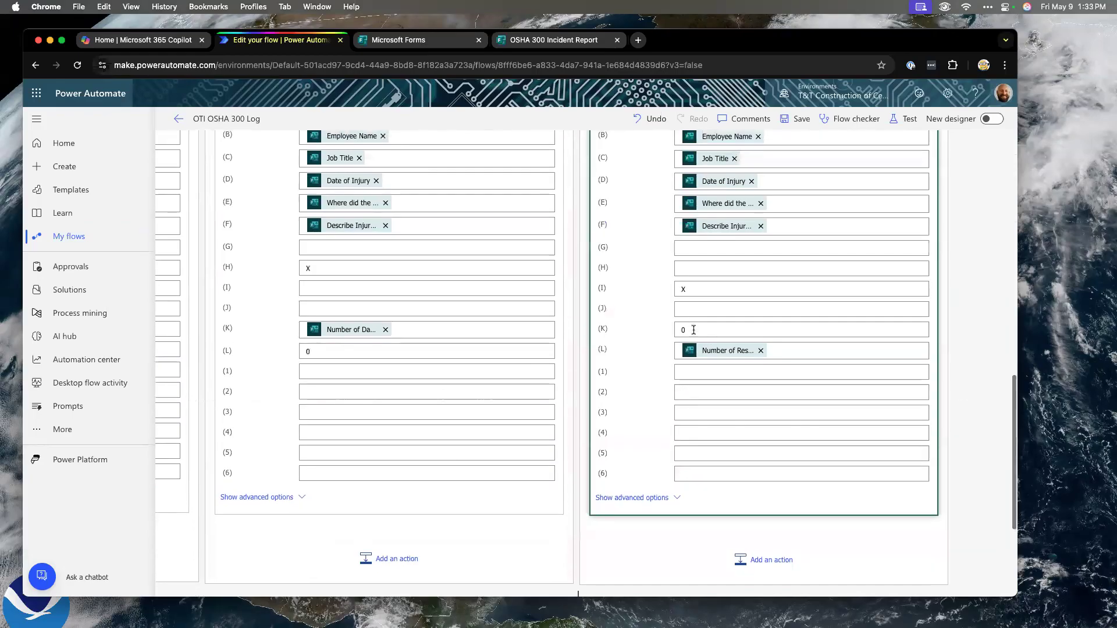
pyautogui.scroll(1, 703, 359)
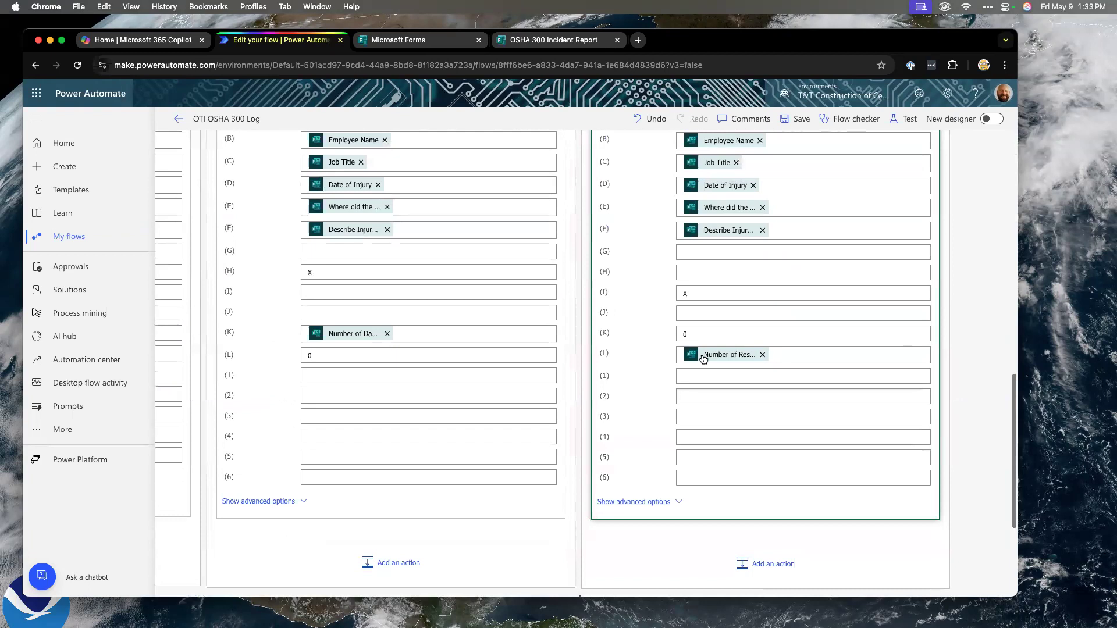
pyautogui.scroll(2, 703, 357)
pyautogui.scroll(-5, 667, 349)
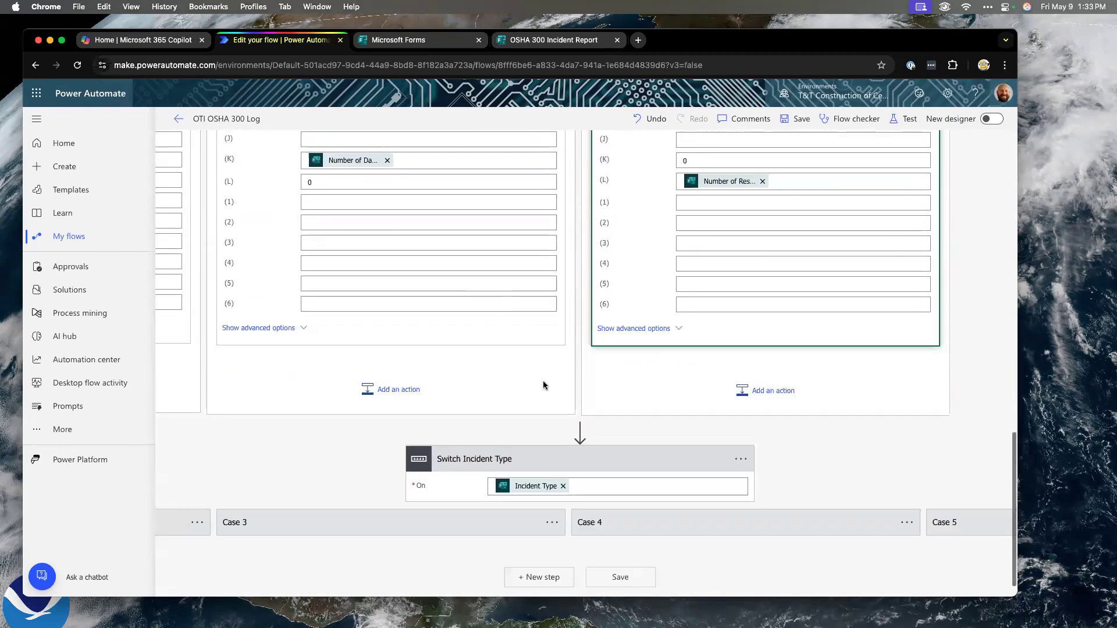
# Step: Examine the Switch Incident Type branches, including the Injury and Skin Disorder cases with their Update a row actions
pyautogui.hscroll(-4, 402, 524)
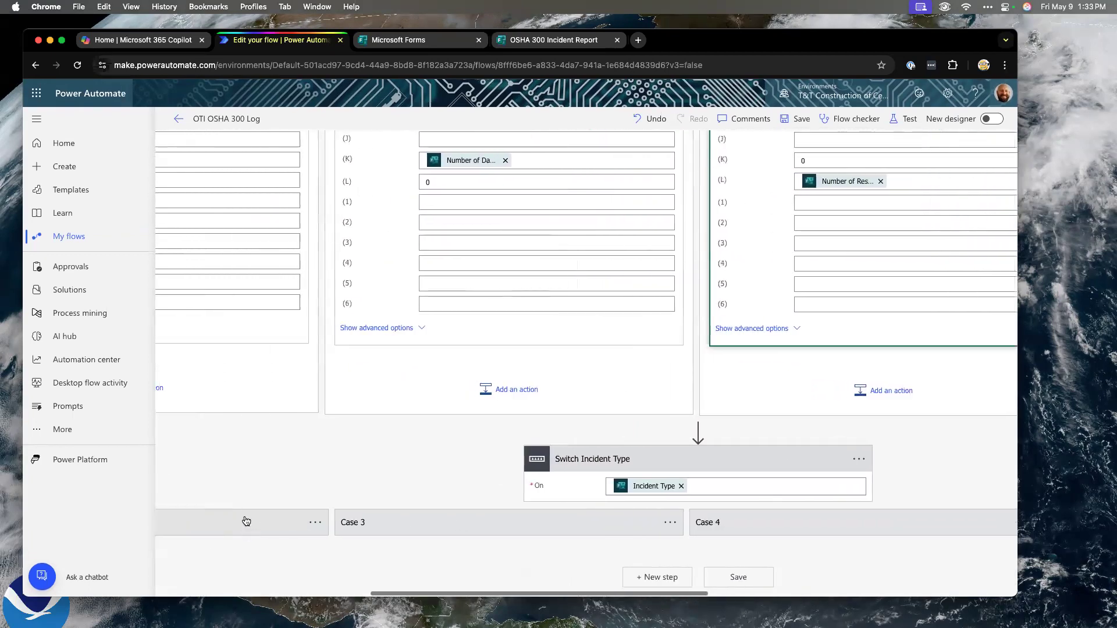
pyautogui.scroll(-3, 424, 521)
pyautogui.hscroll(-4, 424, 521)
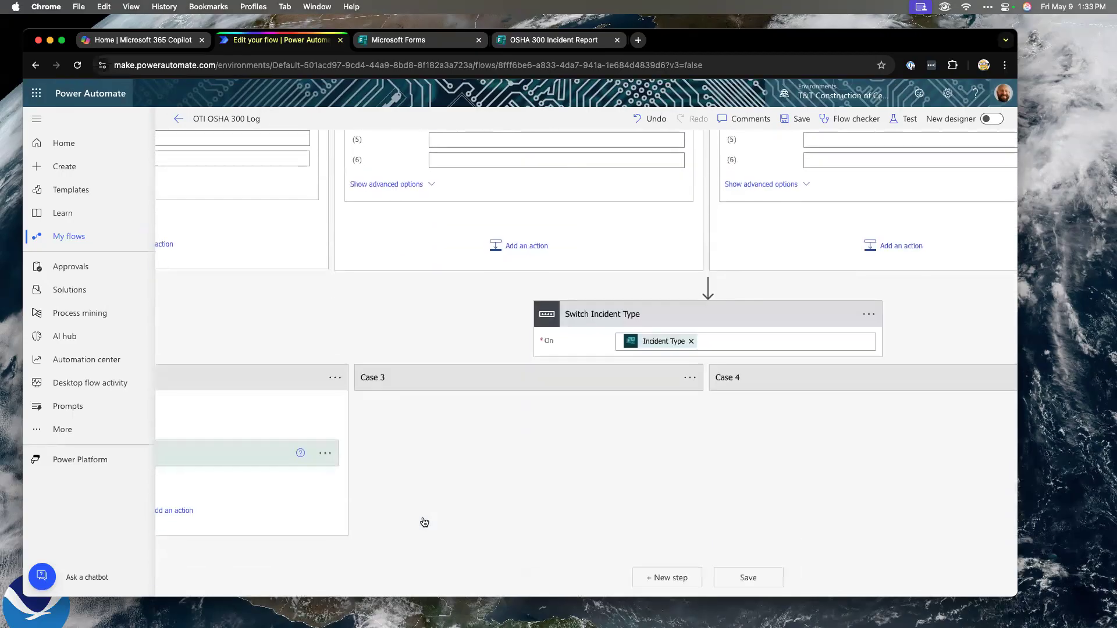
pyautogui.hscroll(-5, 399, 464)
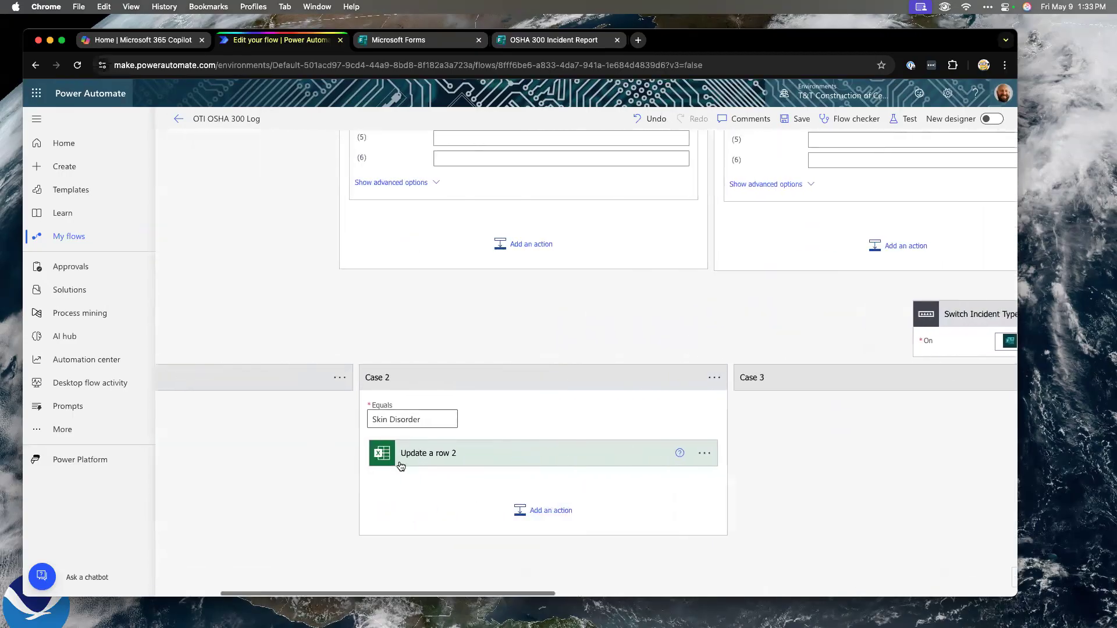
pyautogui.hscroll(-2, 327, 384)
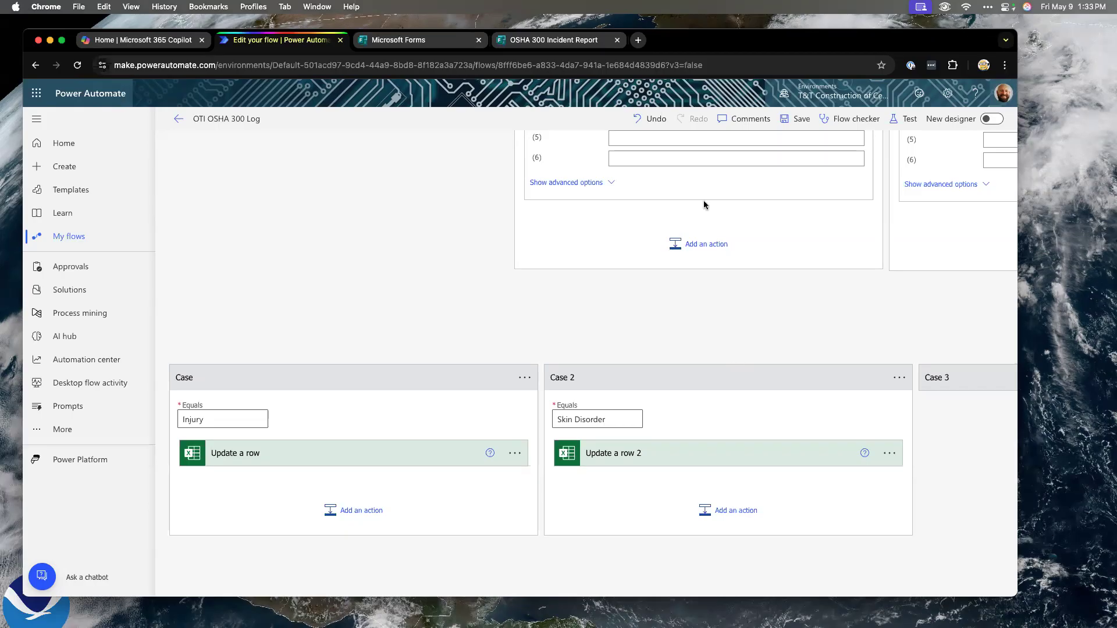
# Step: Show the OSHA 300 Incident Report form, and switch to the Safety Mgmt System - OTI report in Power BI, enlarging the Windows 11 window
pyautogui.moveTo(747, 55); pyautogui.dragTo(784, 70)
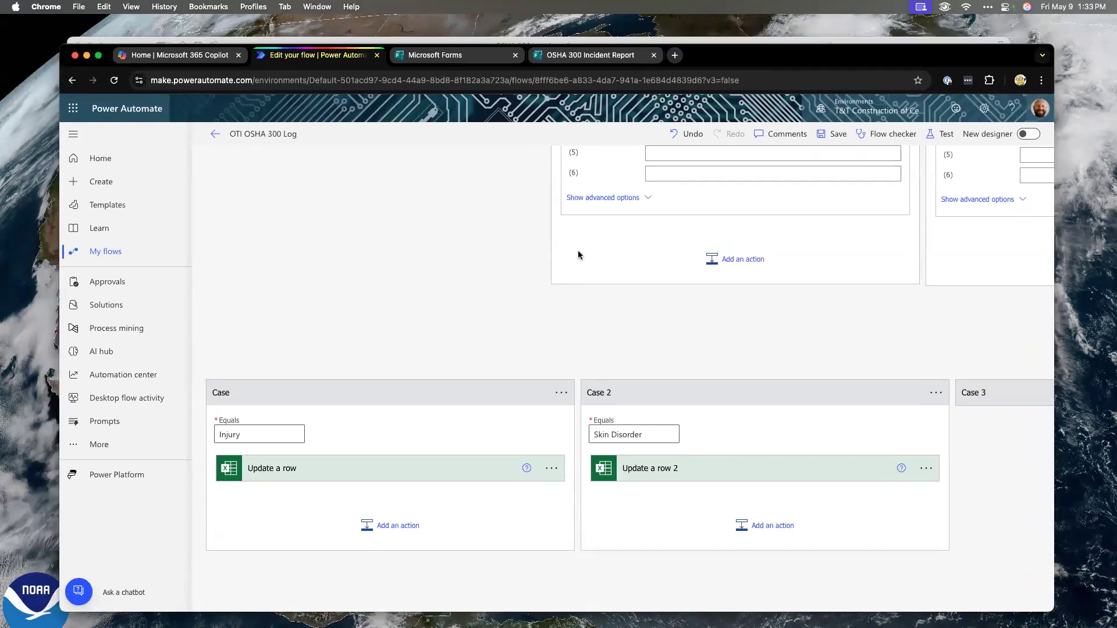
pyautogui.click(596, 56)
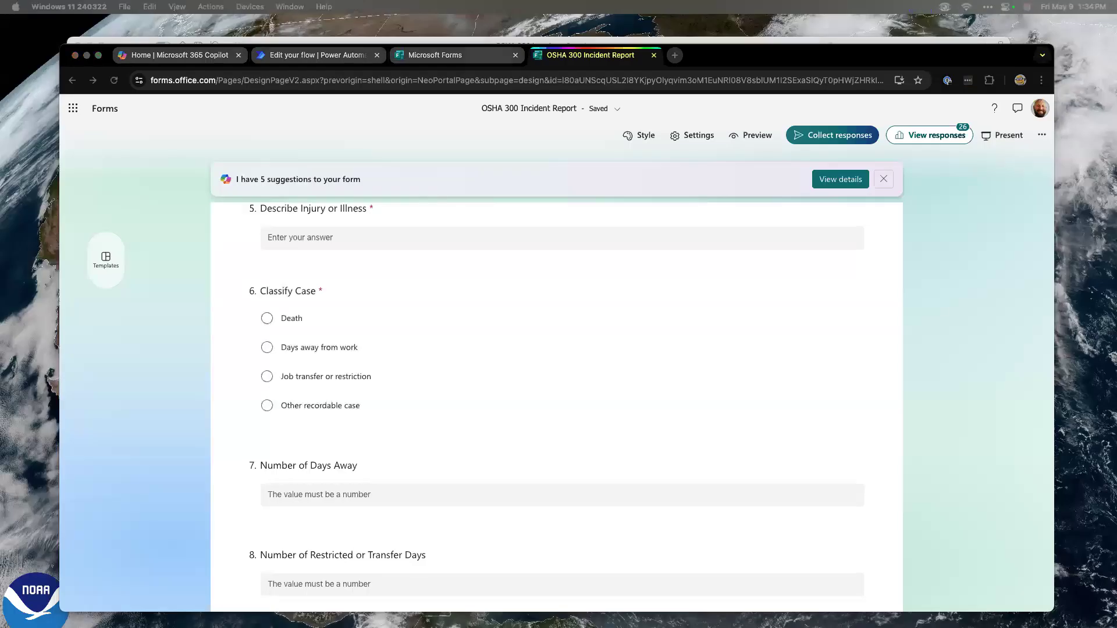
pyautogui.moveTo(64, 627); pyautogui.dragTo(237, 59)
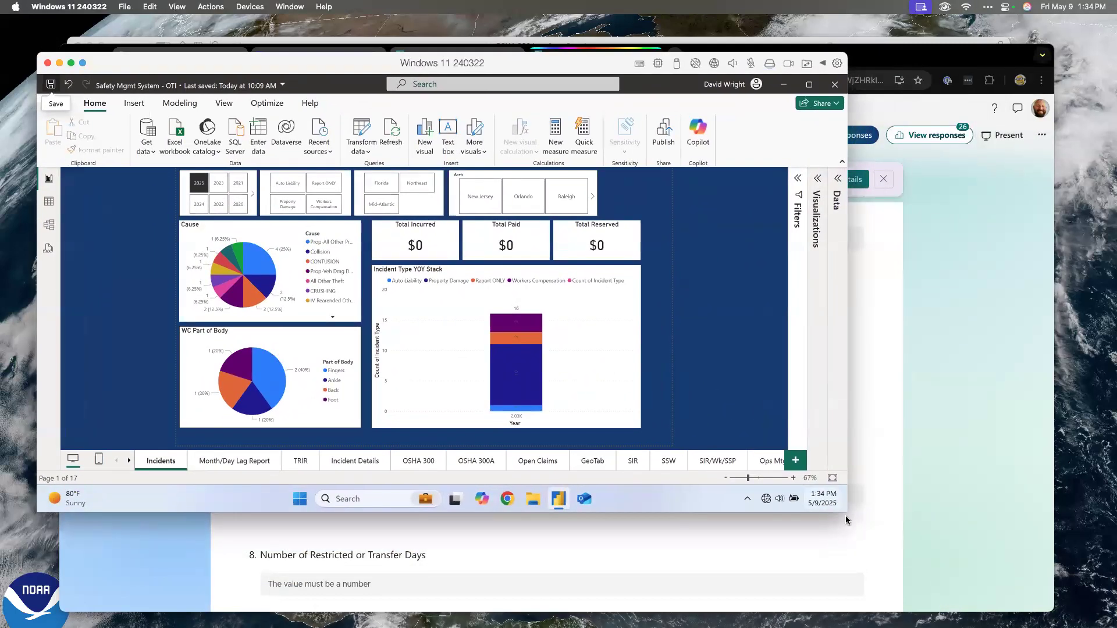
pyautogui.moveTo(849, 513); pyautogui.dragTo(1056, 610)
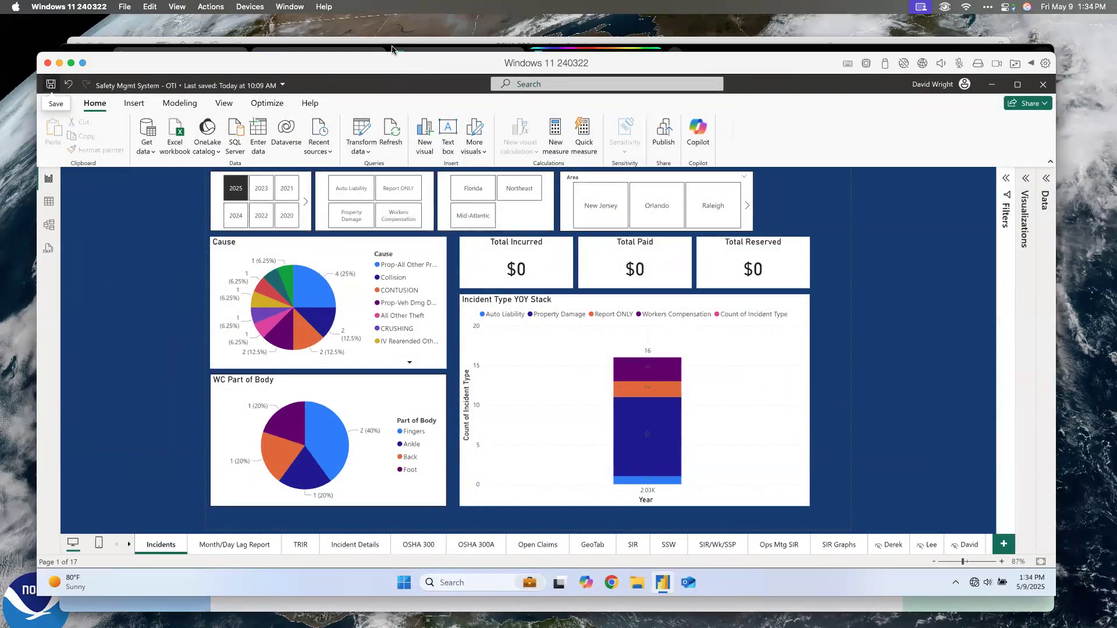
pyautogui.moveTo(398, 60); pyautogui.dragTo(378, 42)
pyautogui.moveTo(1032, 577); pyautogui.dragTo(1071, 595)
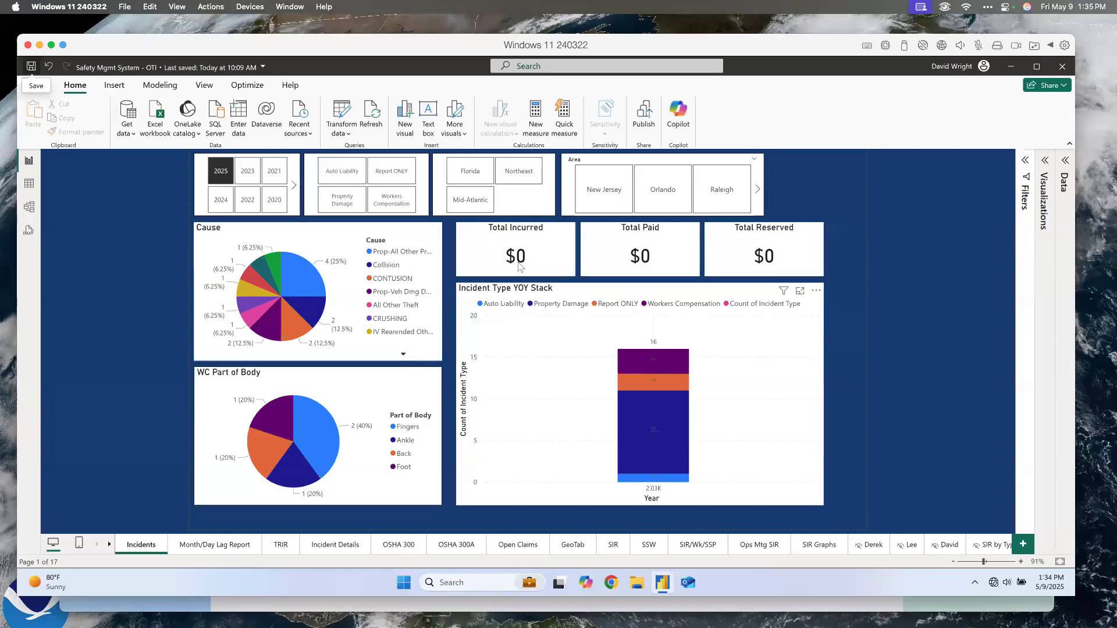
# Step: Clear the 2025 filter on the Incidents page, view 2020, 2023, 2022 and 2024 in turn, and clear the year filter again
pyautogui.click(219, 173)
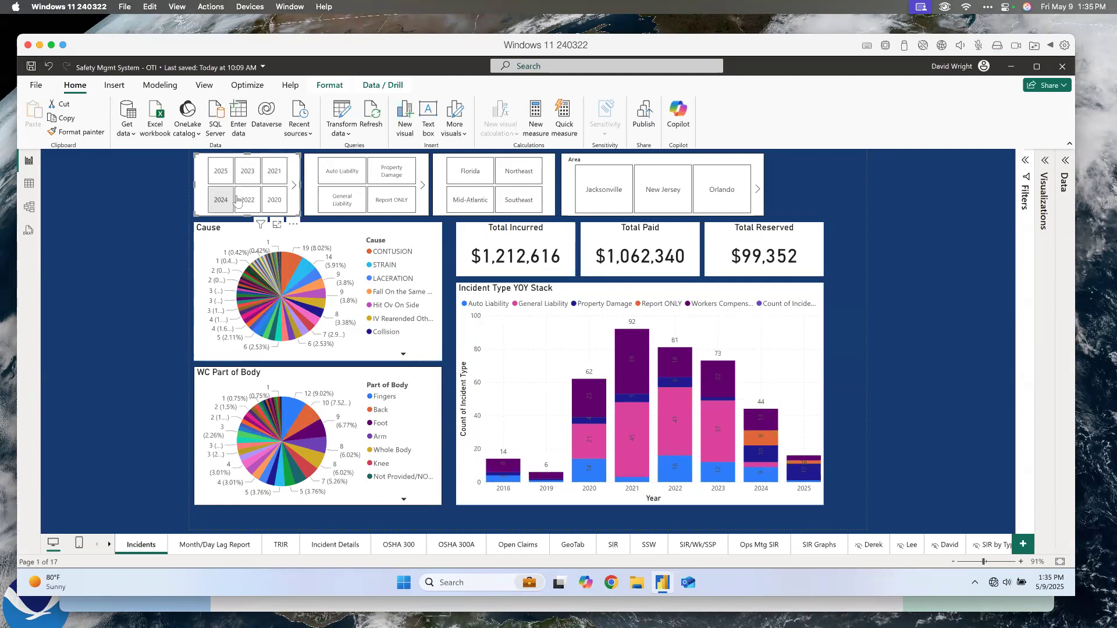
pyautogui.click(271, 200)
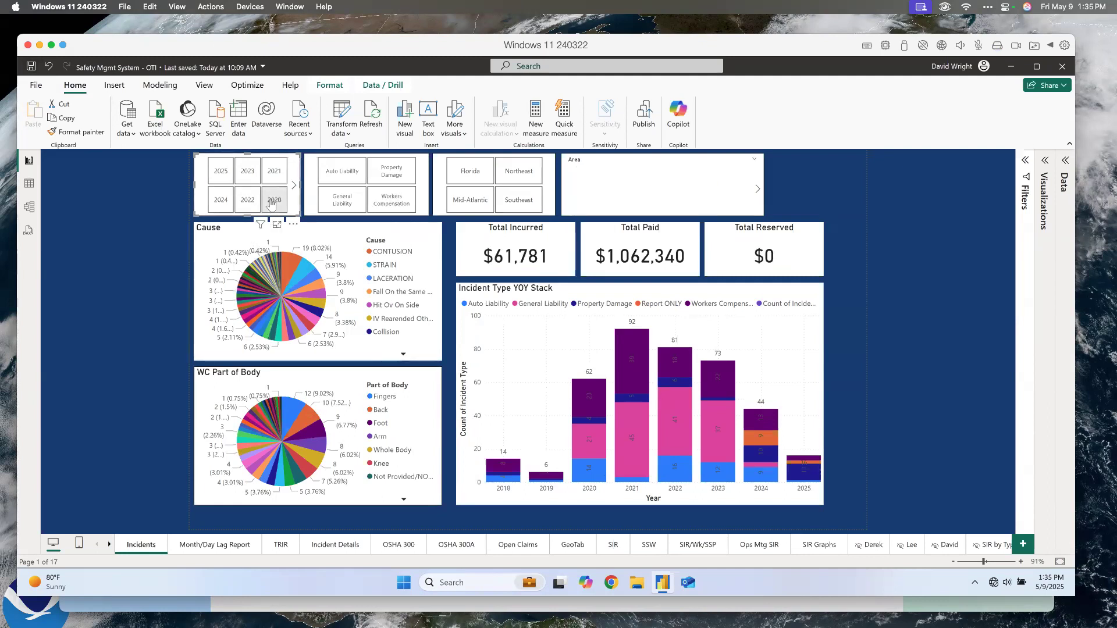
pyautogui.click(247, 170)
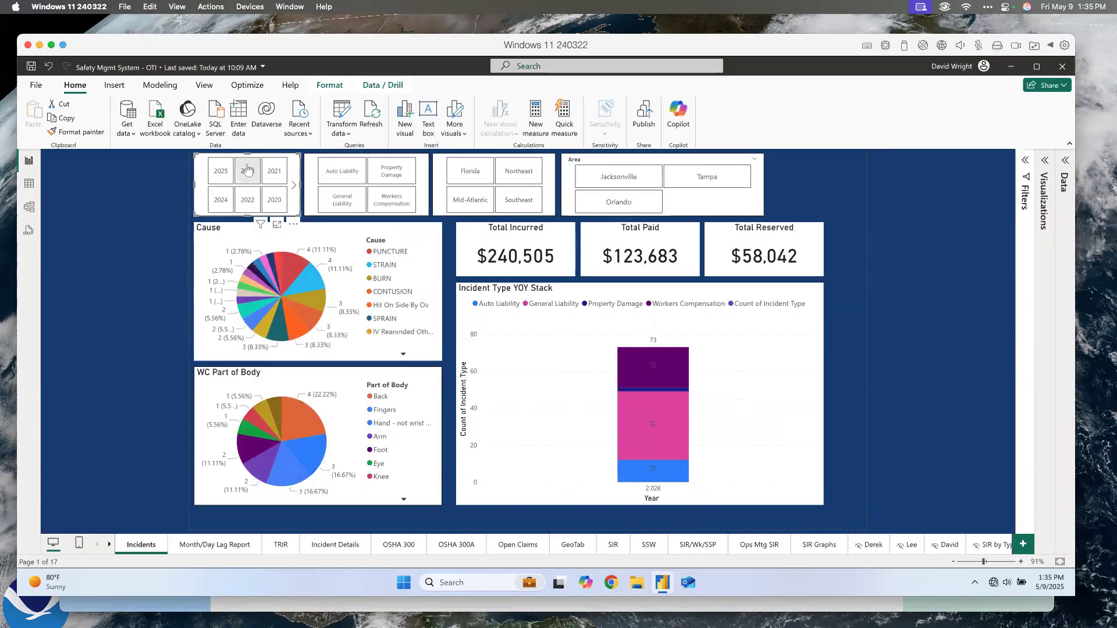
pyautogui.click(246, 202)
pyautogui.click(223, 201)
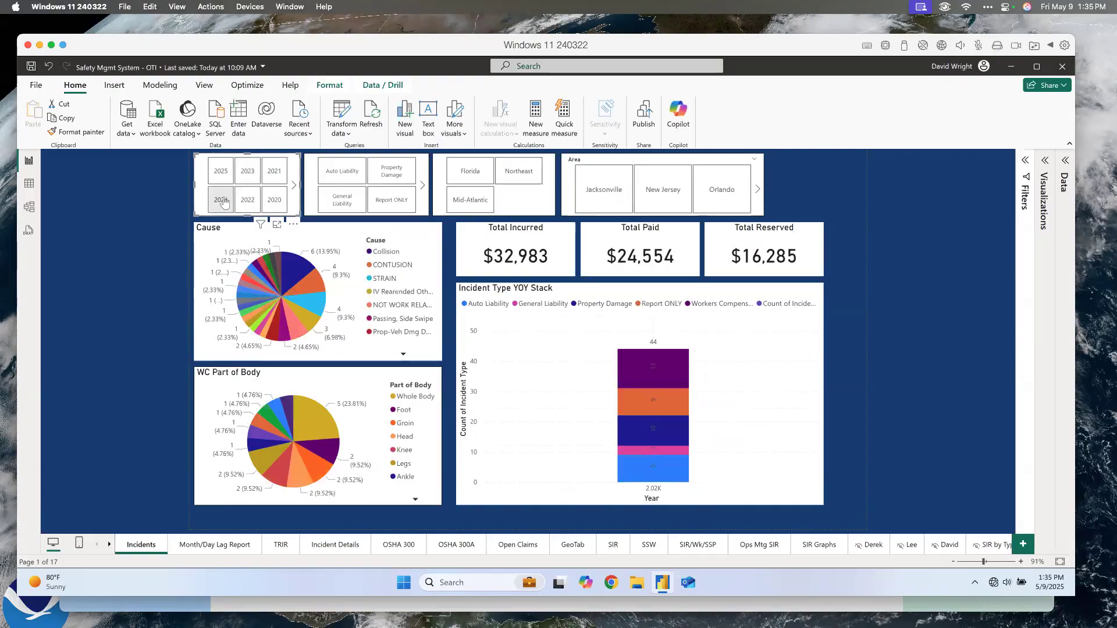
pyautogui.click(223, 201)
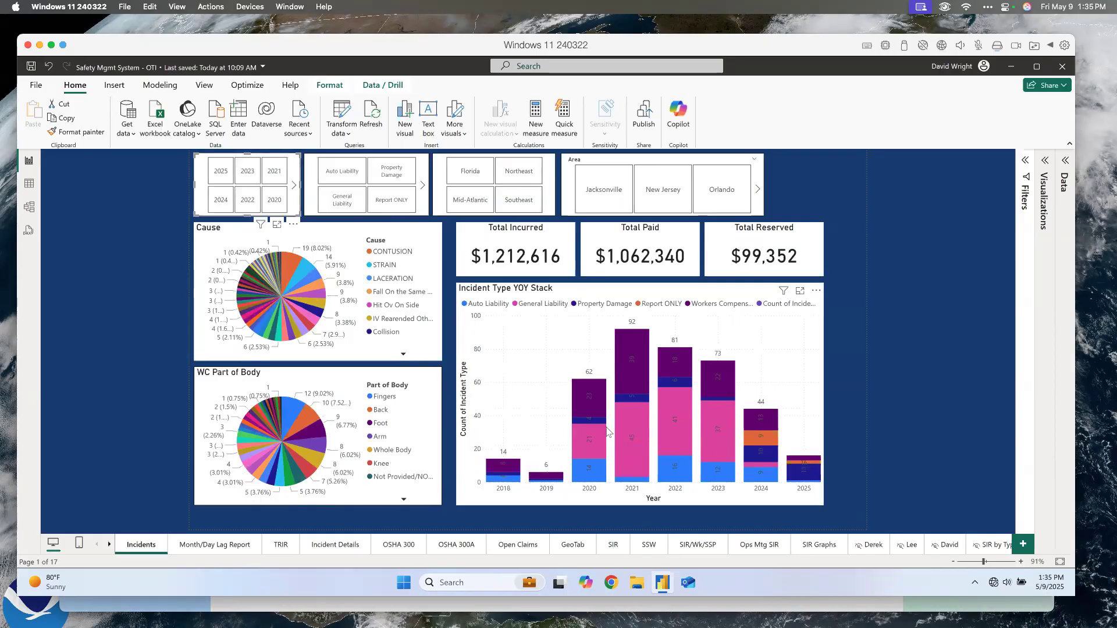
# Step: Filter the Incidents page by Auto Liability, General Liability and Workers Compensation in turn
pyautogui.click(353, 184)
pyautogui.click(342, 199)
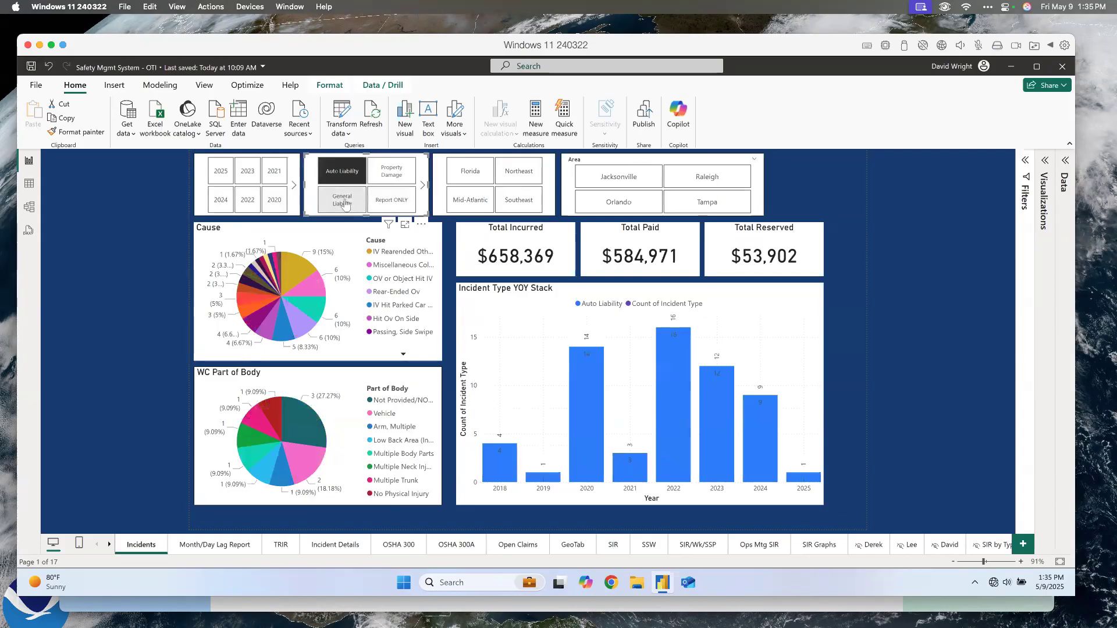
pyautogui.click(428, 186)
pyautogui.click(392, 171)
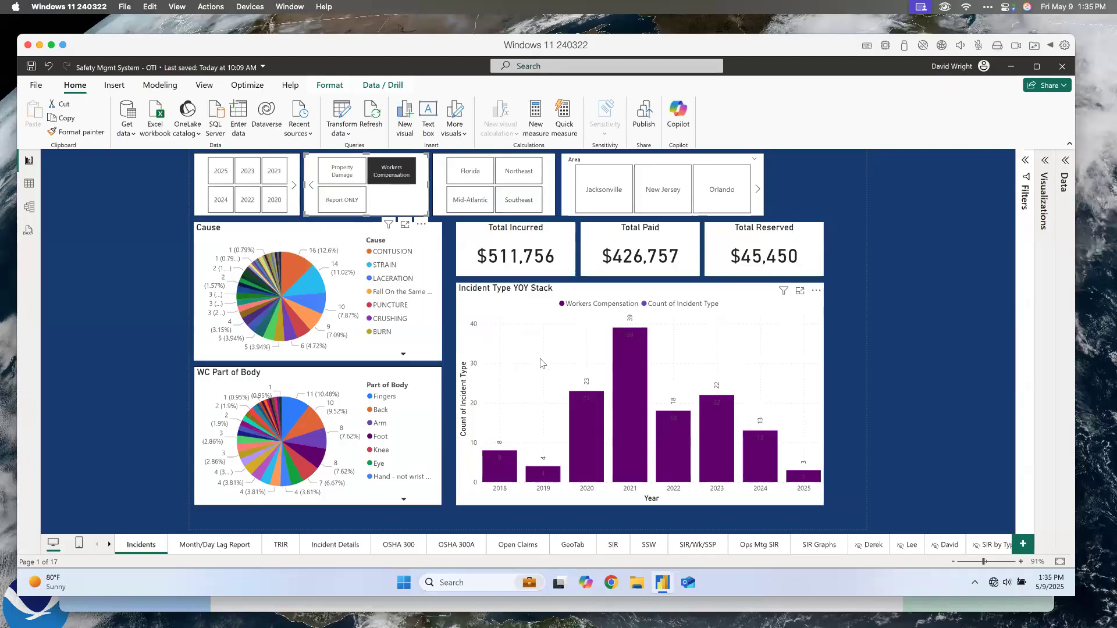
# Step: Narrow the Workers Compensation incidents by region, trying Florida and Southeast, and by the Tampa area
pyautogui.click(472, 176)
pyautogui.click(519, 197)
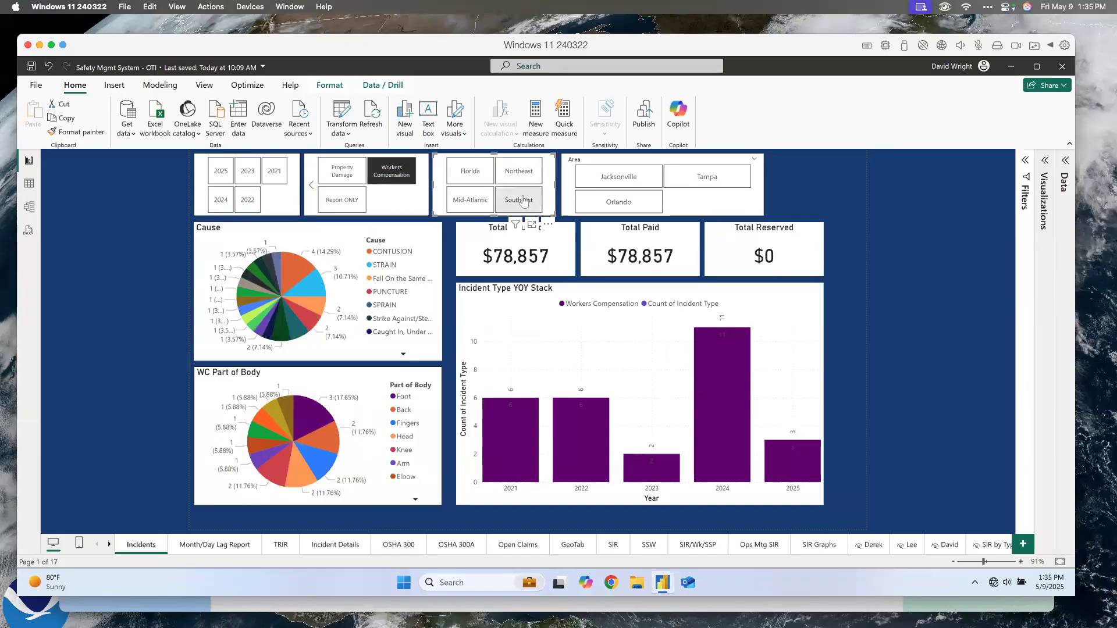
pyautogui.click(616, 202)
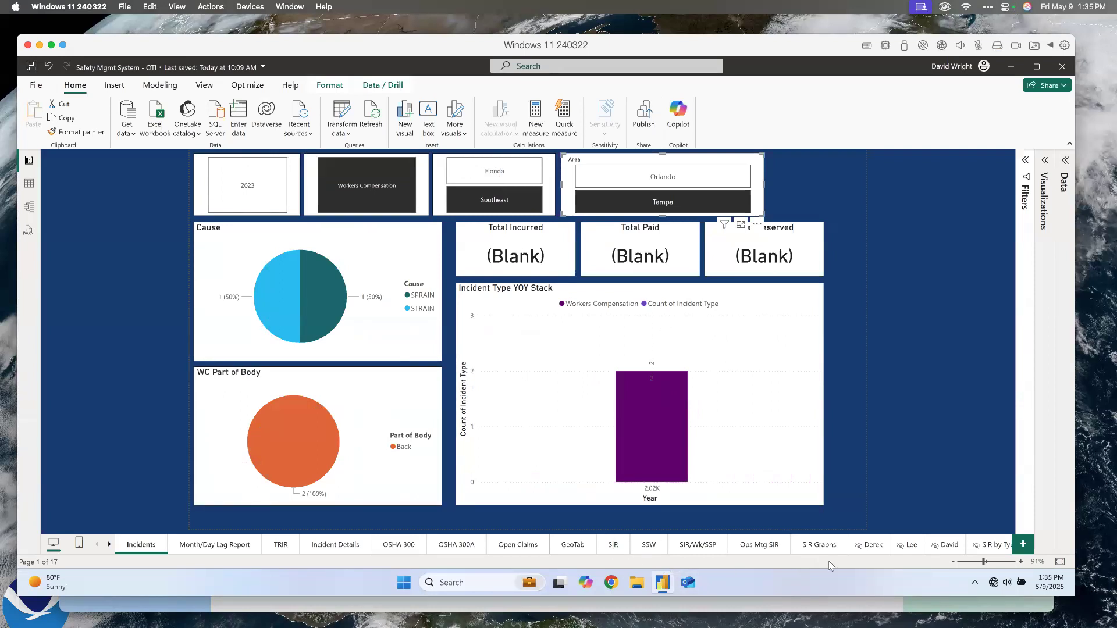
# Step: View the SIR/Wk/SSP page, and filter the Ops Mtg SIR page to unsatisfactory conditions in the PPE safety category
pyautogui.click(713, 546)
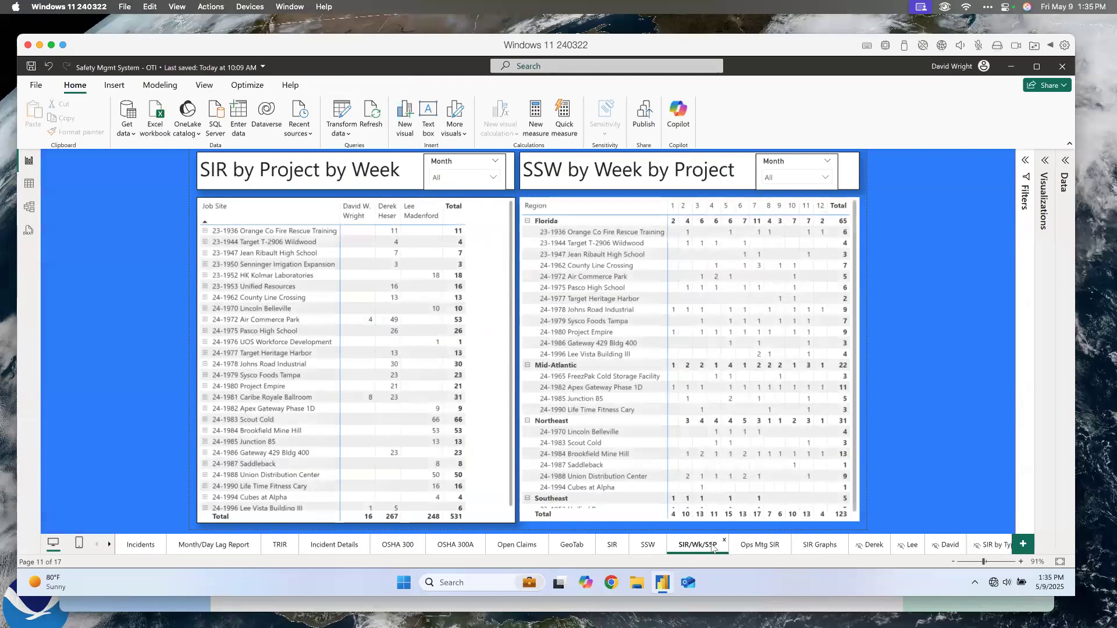
pyautogui.click(769, 553)
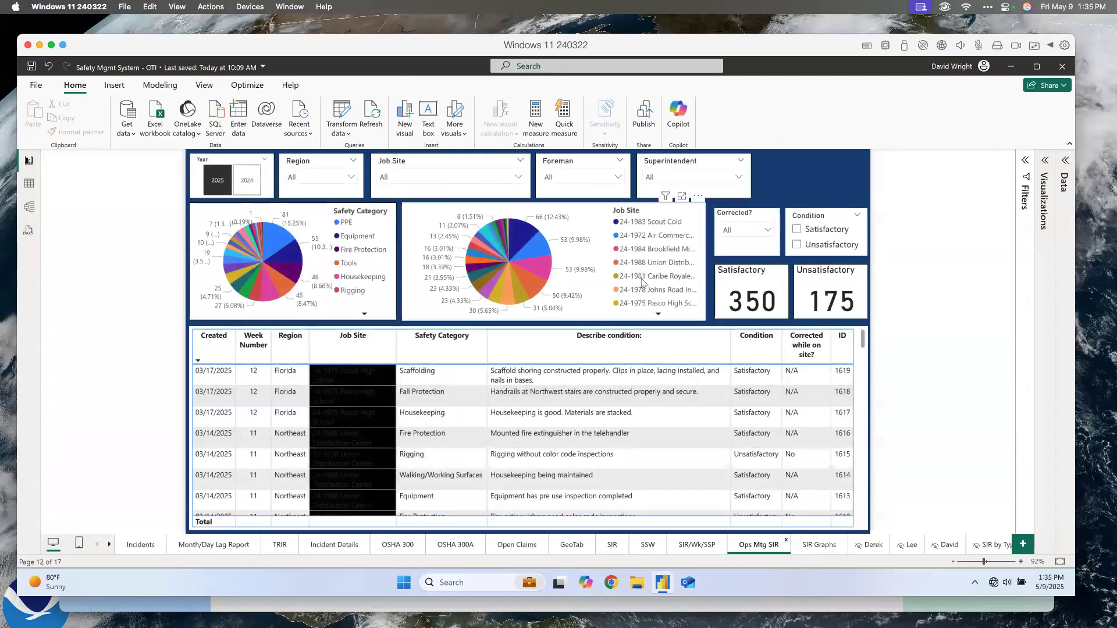
pyautogui.click(285, 241)
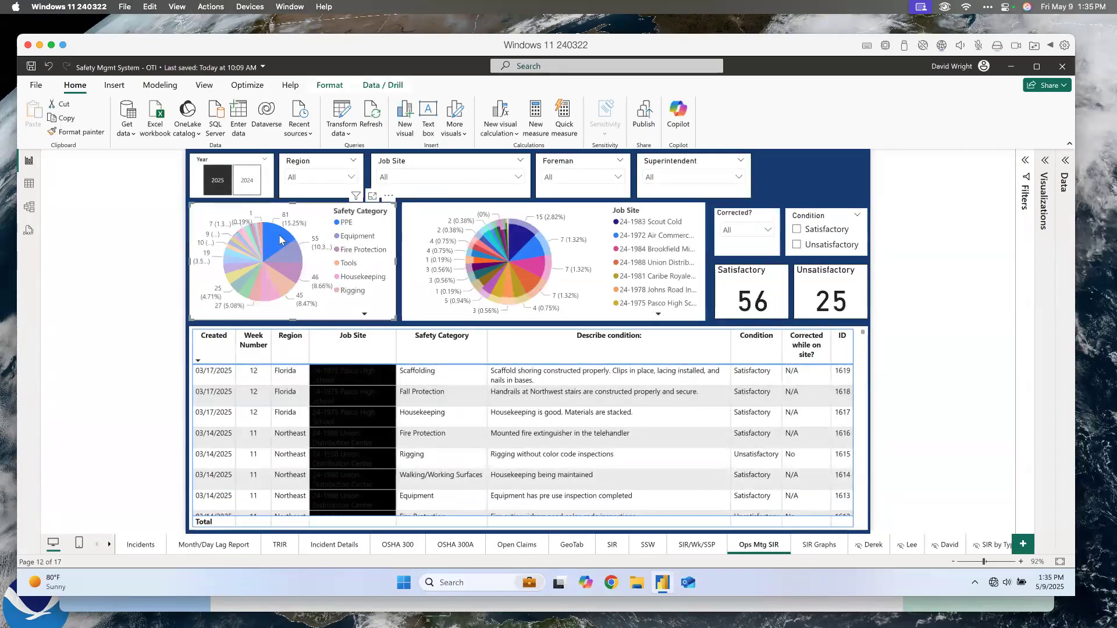
pyautogui.click(798, 246)
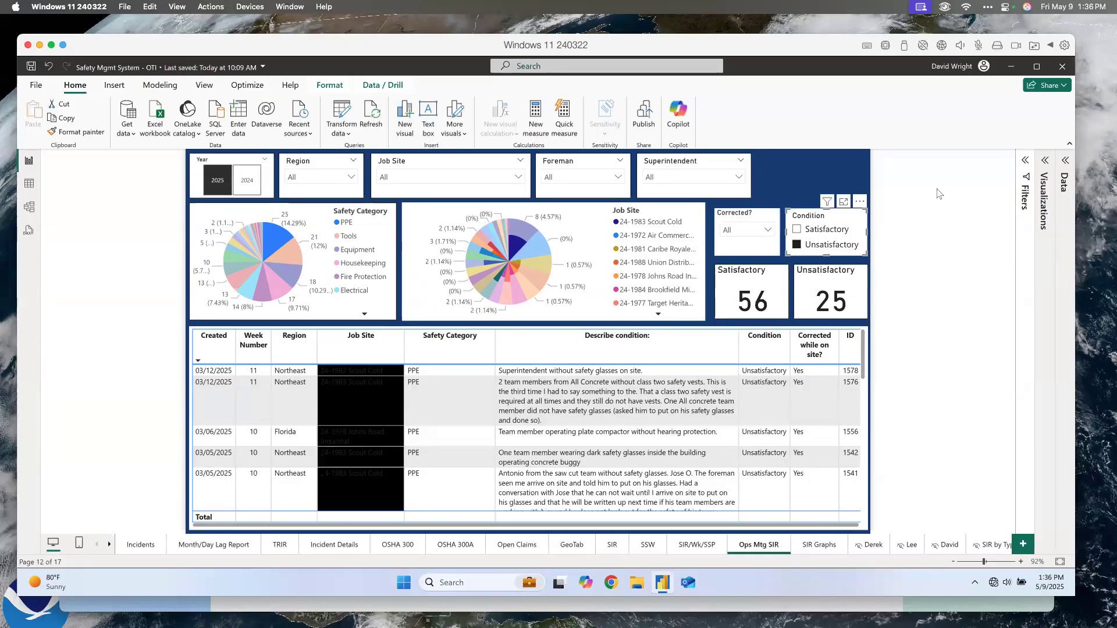
# Step: Return to the OSHA 300 Incident Report form in the browser, open its response results in Excel, and review the submitted rows
pyautogui.hotkey('ctrl', 'Up')
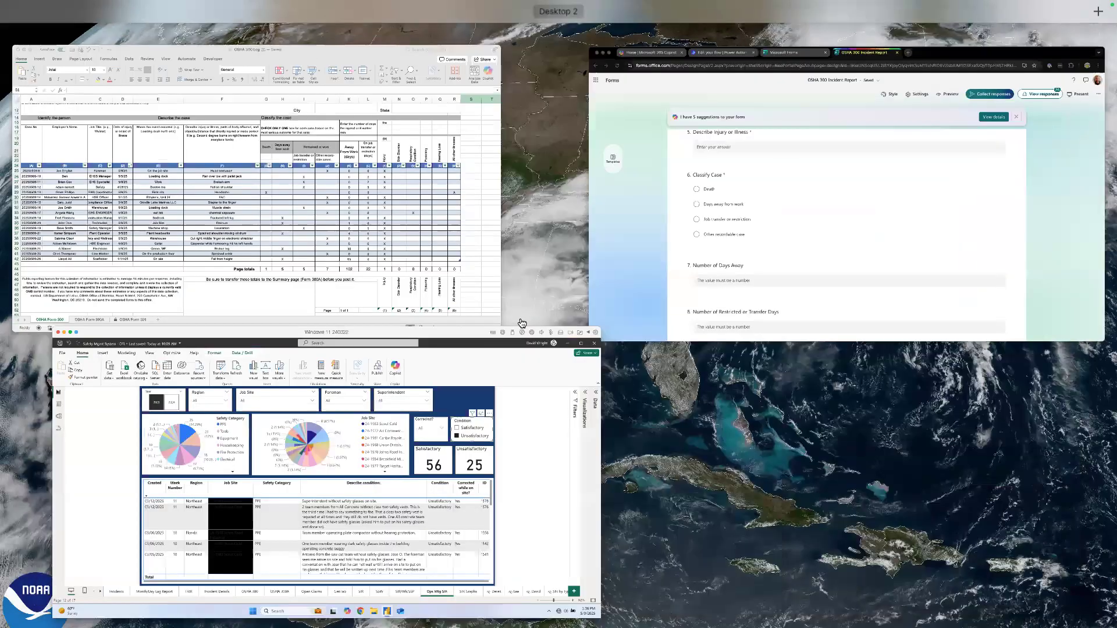
pyautogui.scroll(8, 522, 323)
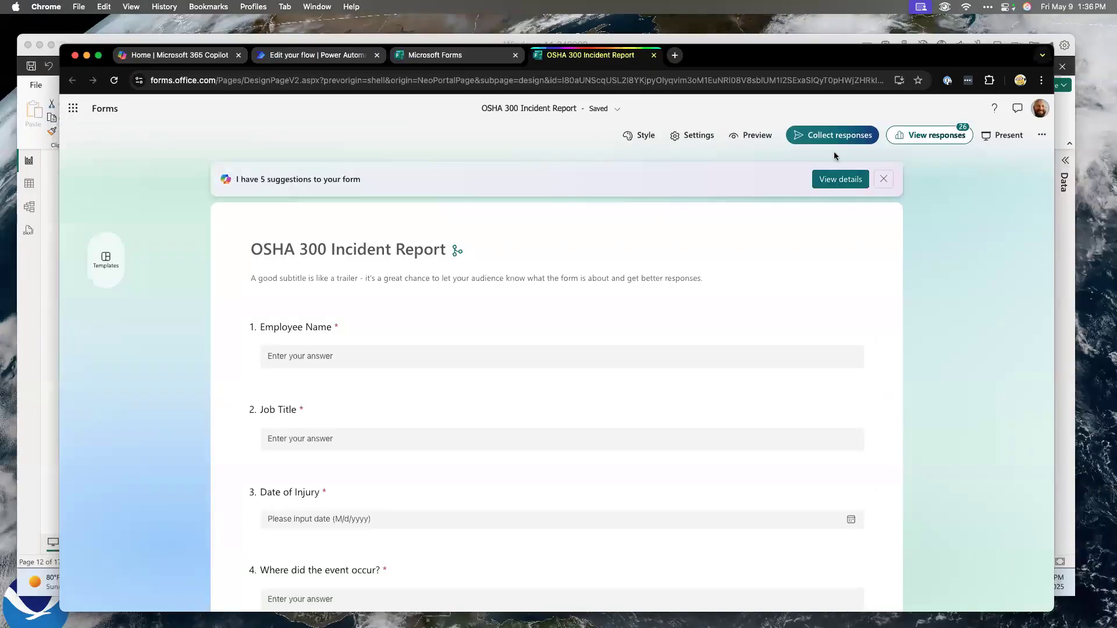
pyautogui.click(840, 179)
pyautogui.click(919, 136)
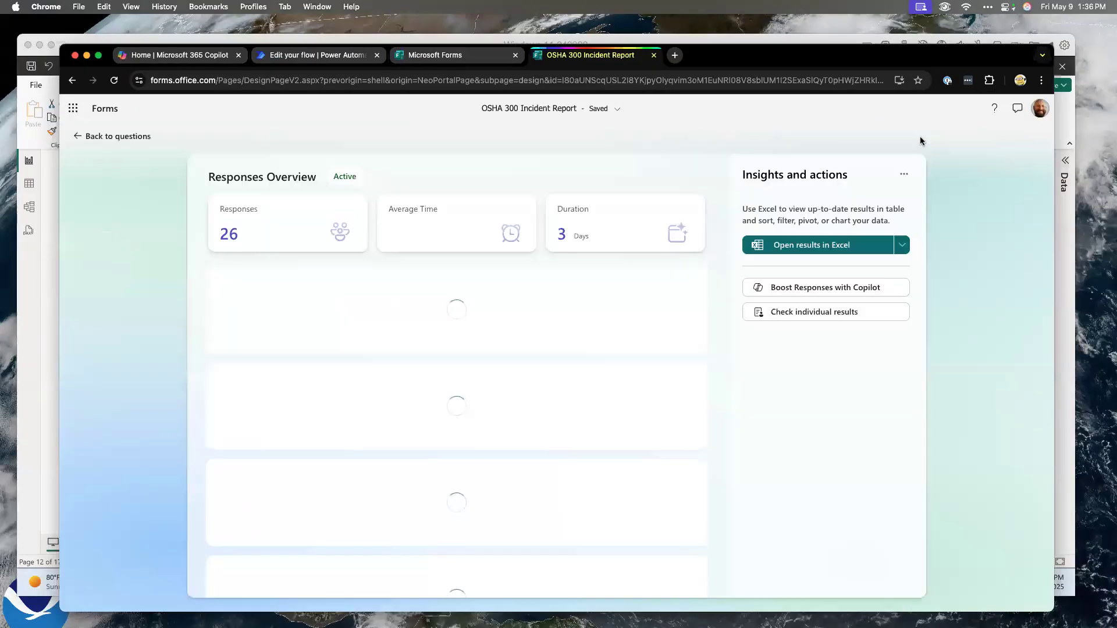
pyautogui.click(814, 246)
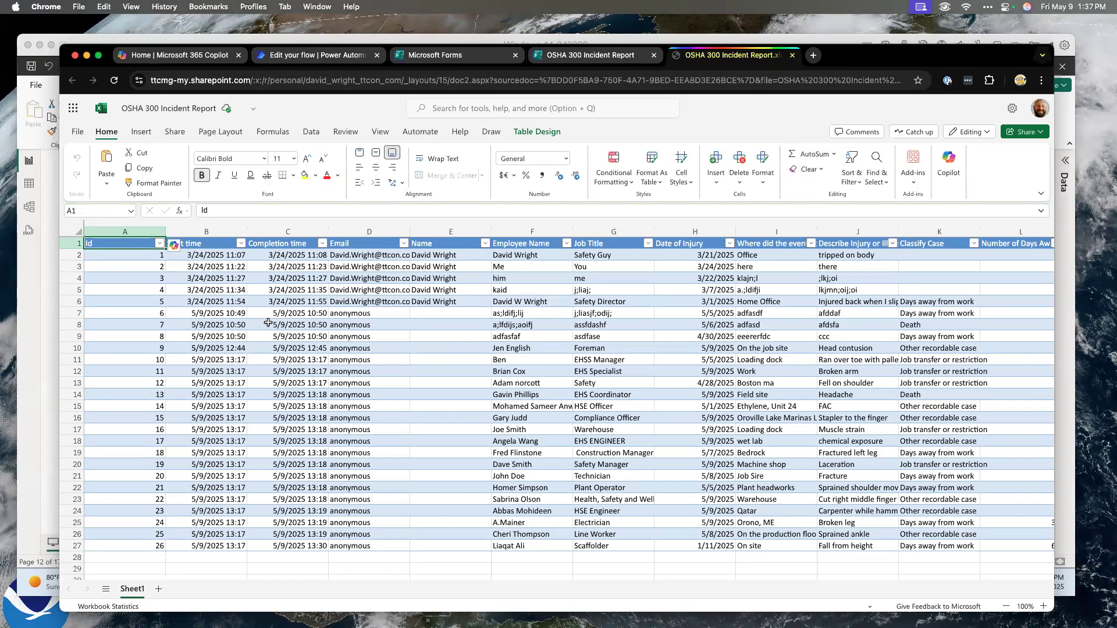
pyautogui.scroll(-6, 438, 367)
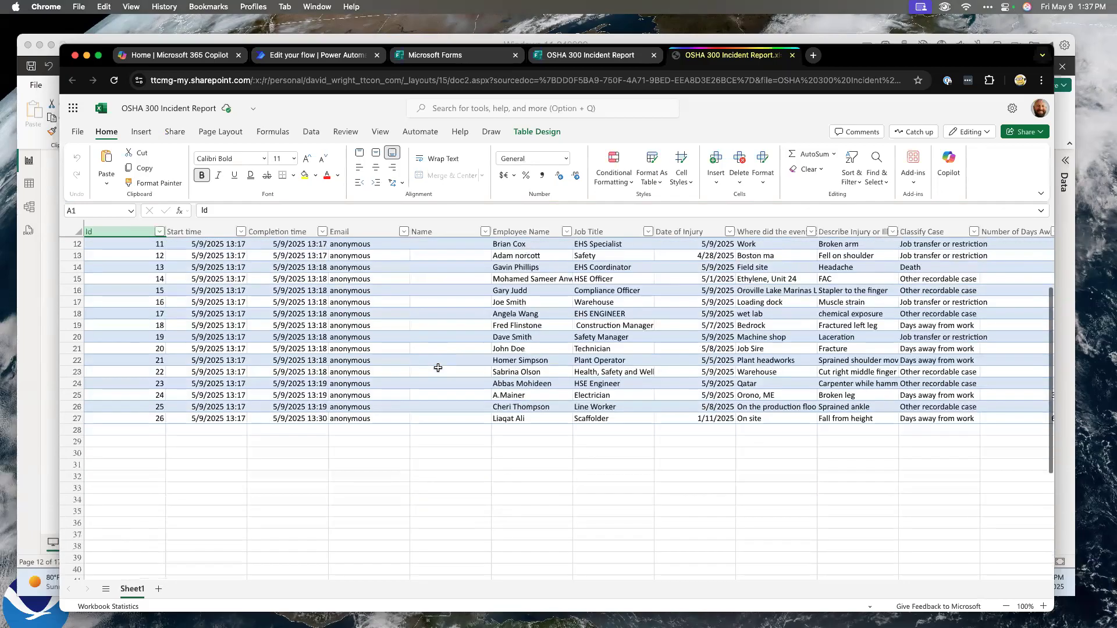
pyautogui.scroll(1, 438, 367)
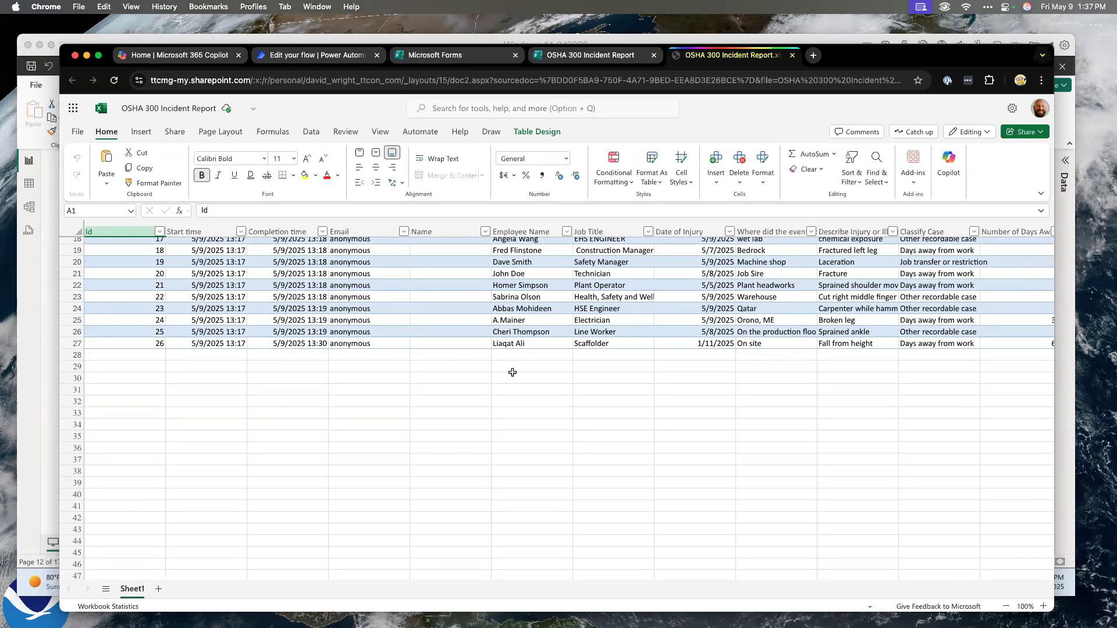
# Step: Return to the OTI OSHA 300 Log flow and collapse the Switch Classify Case and Switch Incident Type actions
pyautogui.click(356, 60)
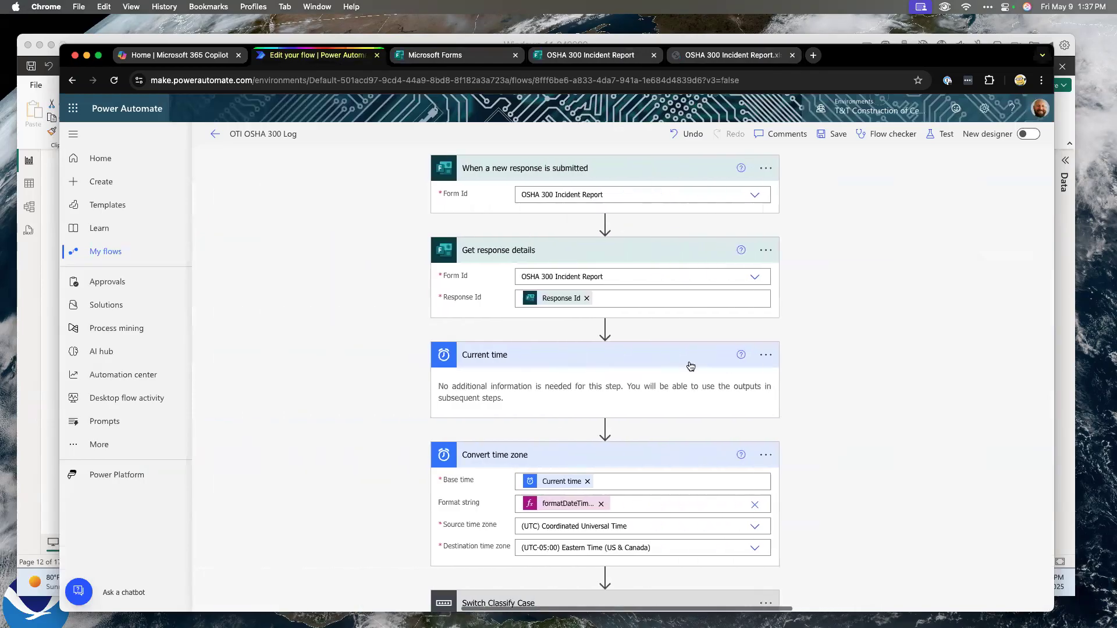
pyautogui.scroll(-6, 690, 366)
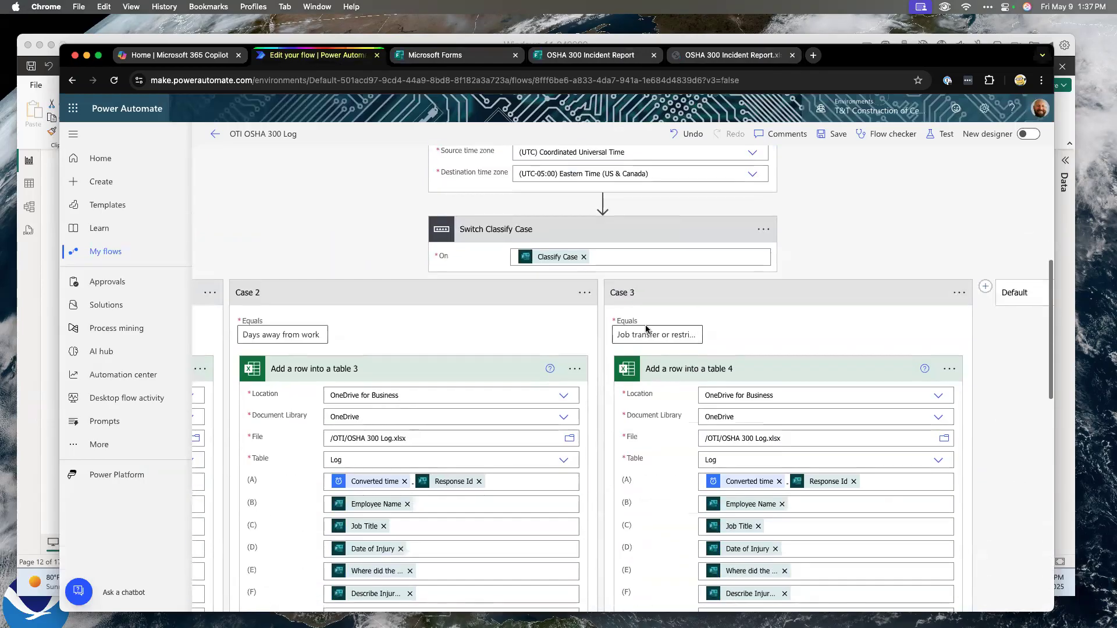
pyautogui.click(604, 237)
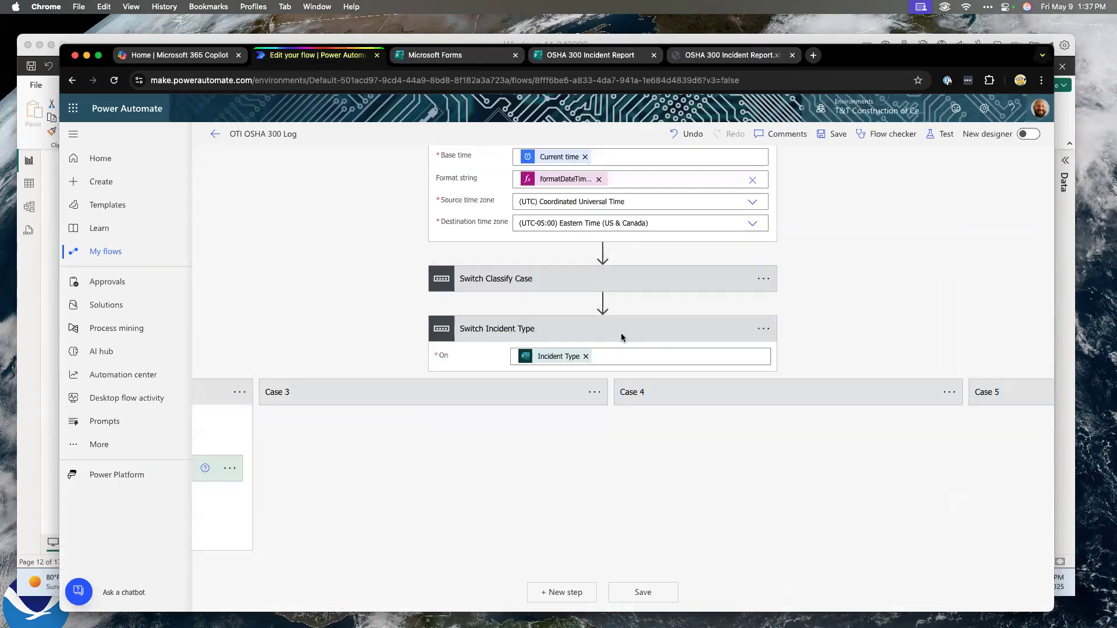
pyautogui.click(599, 333)
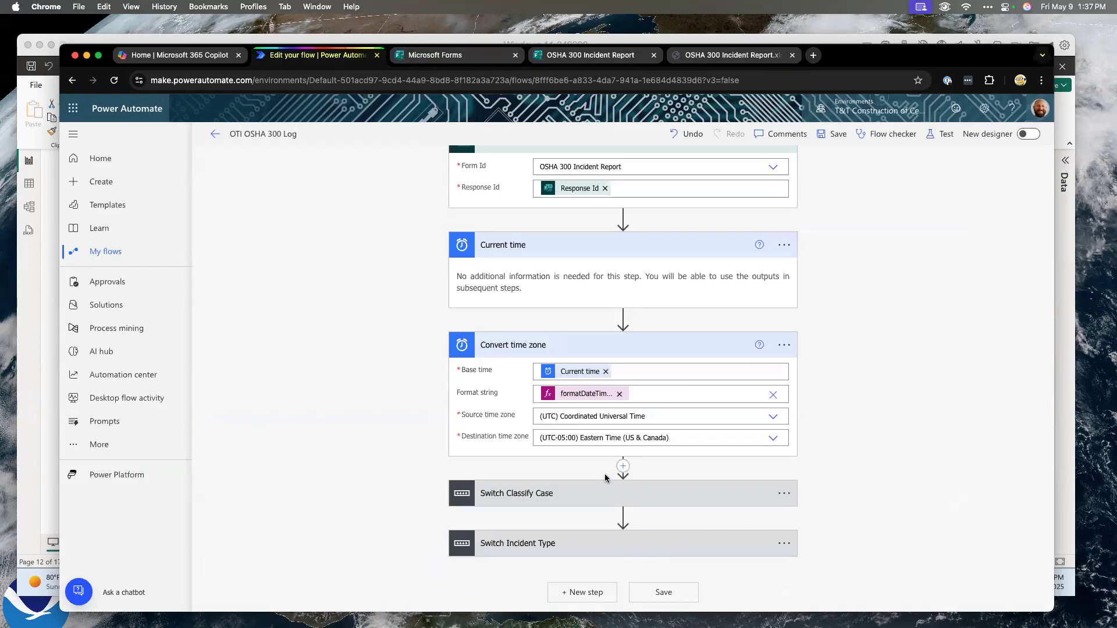
# Step: Add a Condition control as a new step after Switch Incident Type
pyautogui.click(581, 592)
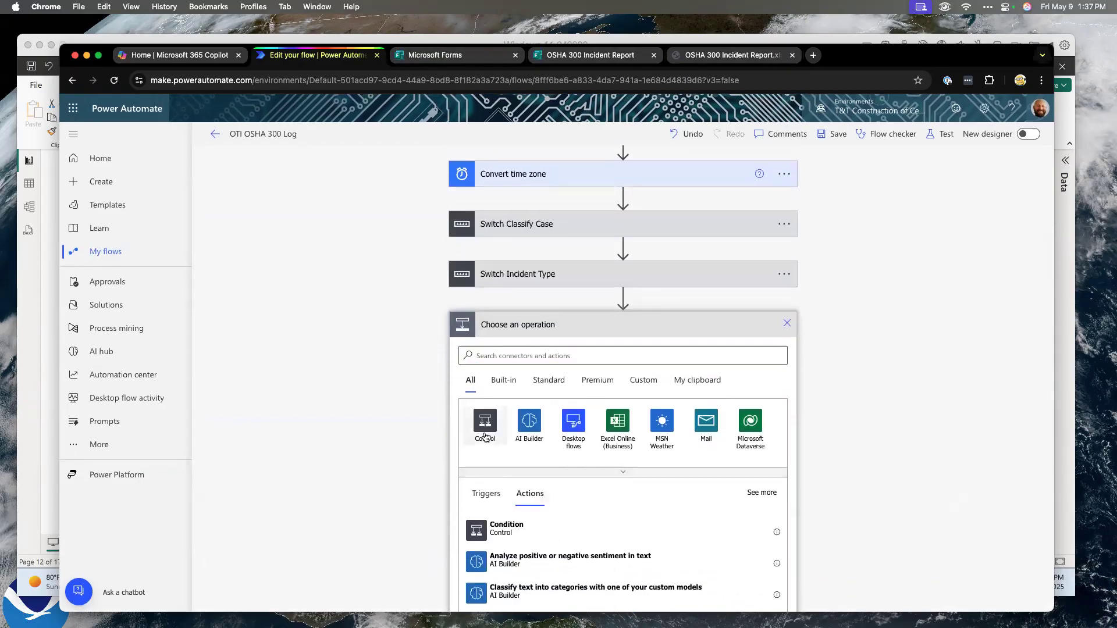
pyautogui.click(484, 437)
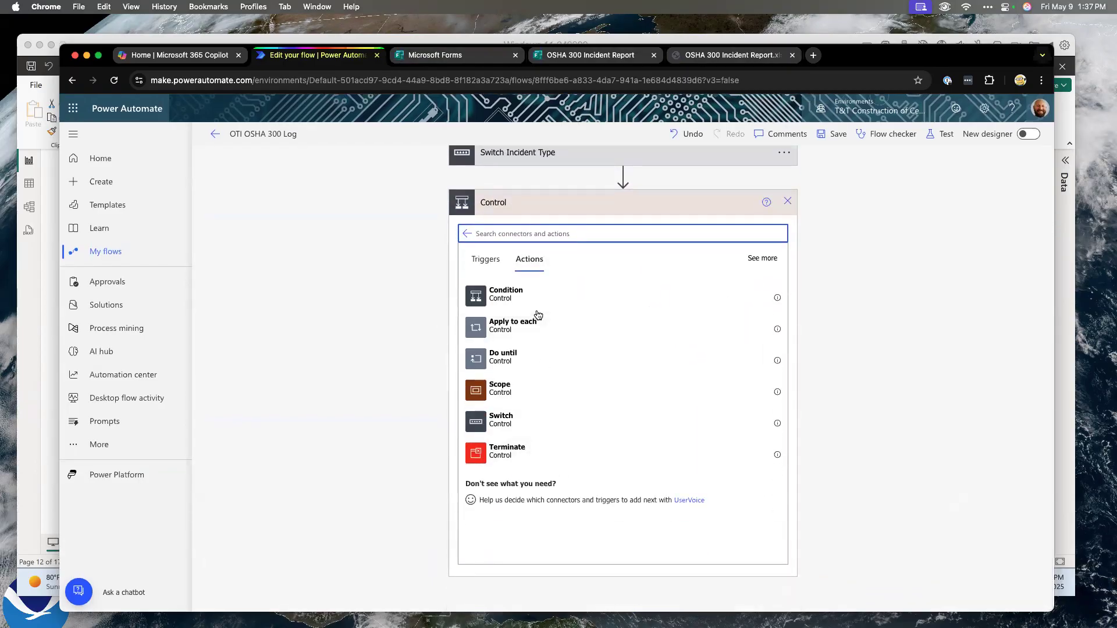
pyautogui.click(533, 296)
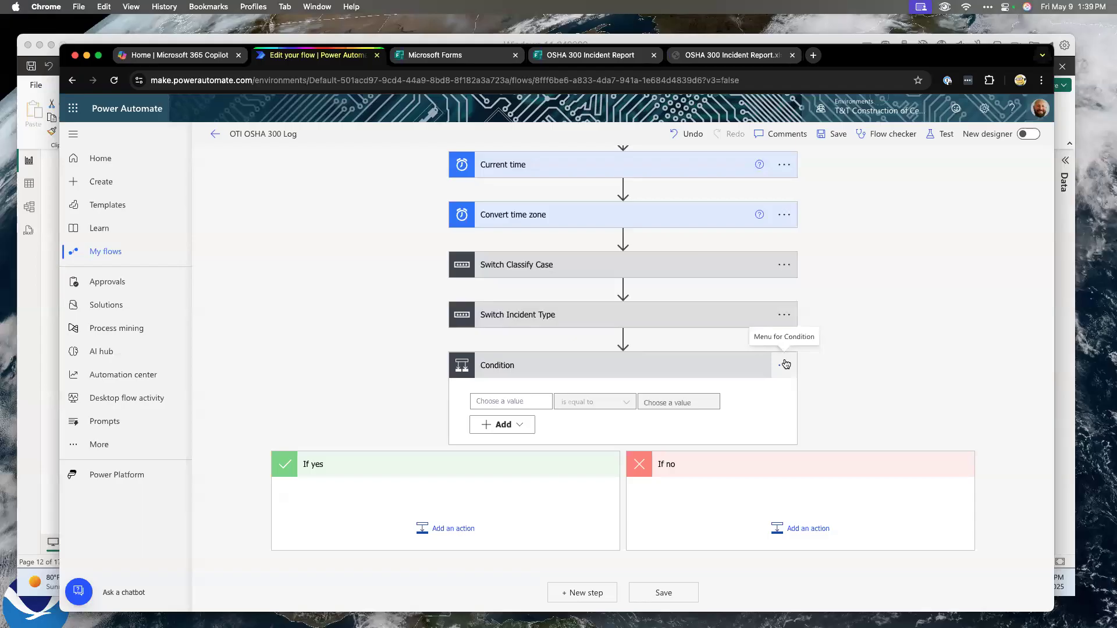
# Step: Delete the Condition control after Switch Incident Type from the OTI OSHA 300 Log flow
pyautogui.click(784, 365)
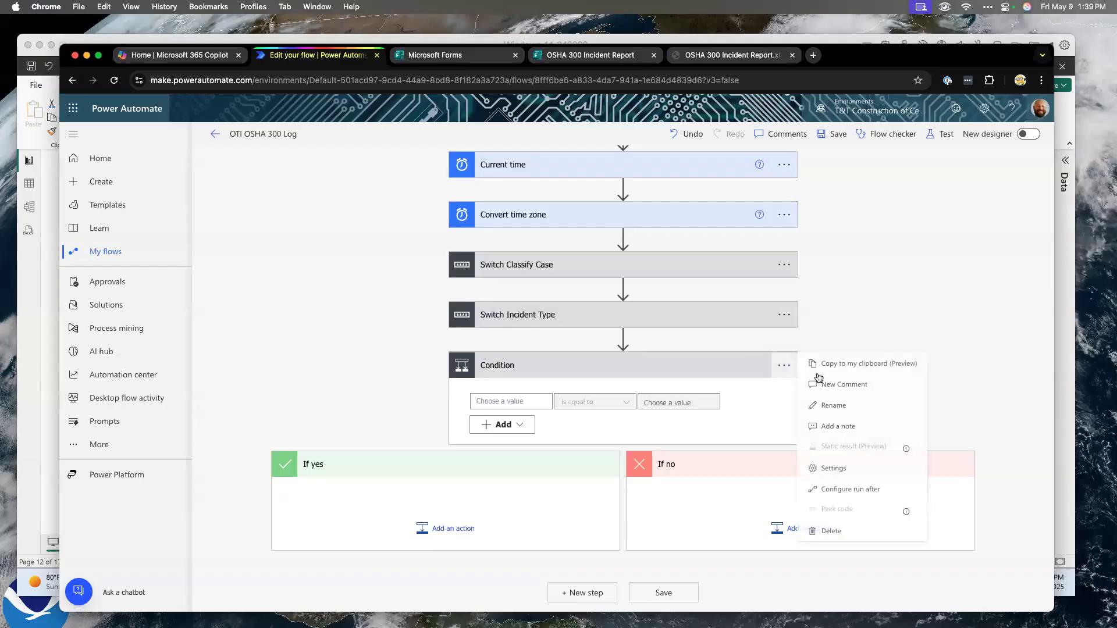
pyautogui.click(831, 530)
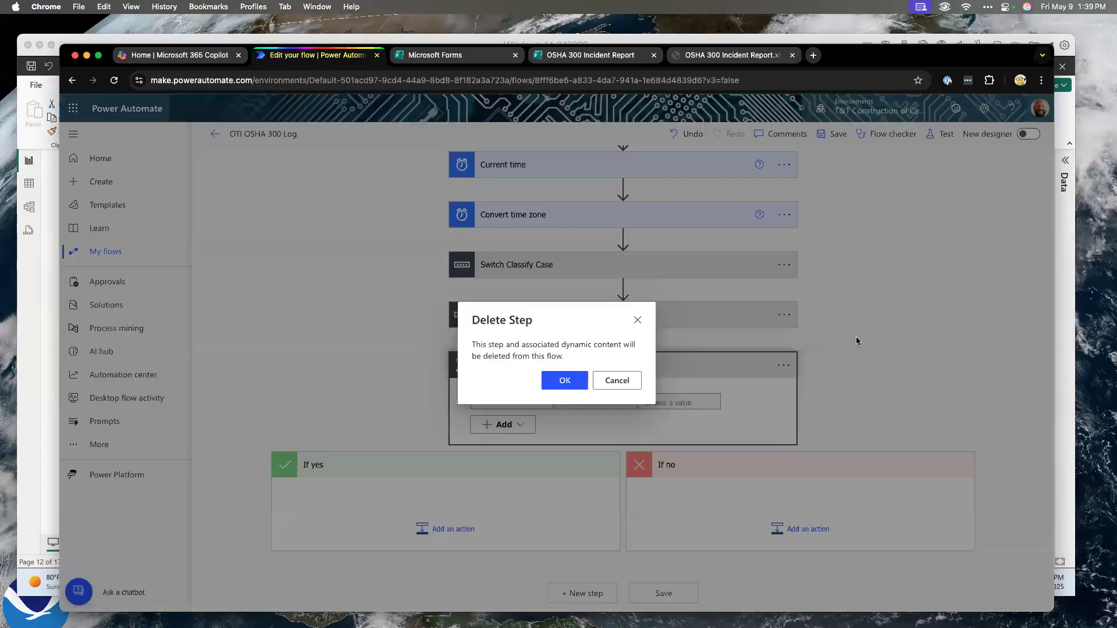
pyautogui.click(564, 379)
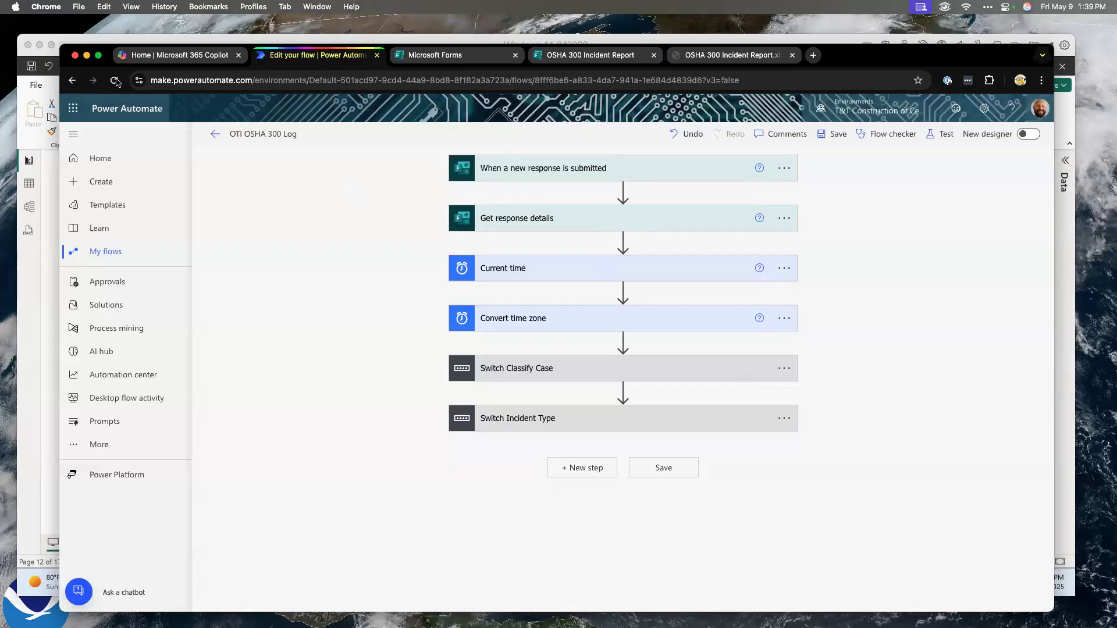
# Step: Move and narrow the browser window to expose the report behind it, and return to the OSHA 300 Incident Report form's questions
pyautogui.moveTo(844, 61); pyautogui.dragTo(881, 65)
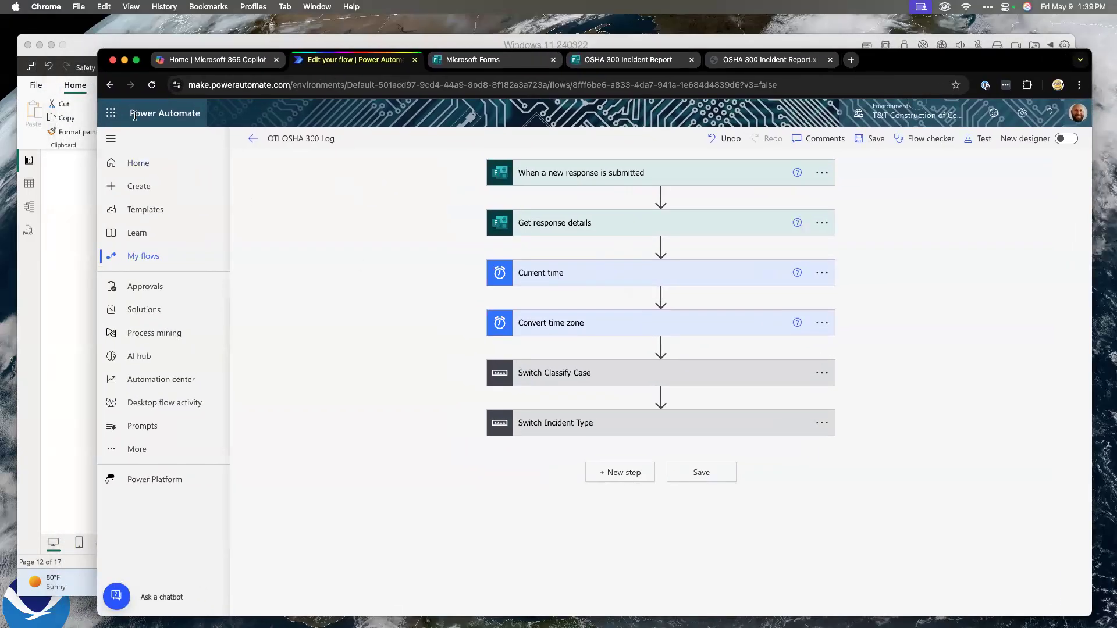
pyautogui.moveTo(97, 162); pyautogui.dragTo(203, 162)
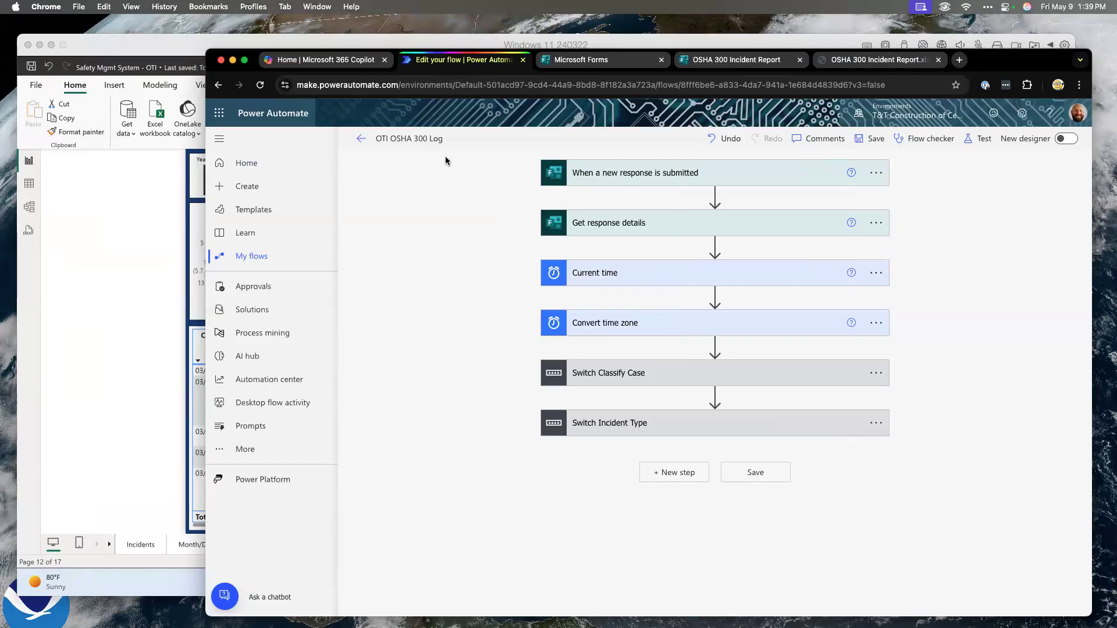
pyautogui.click(582, 59)
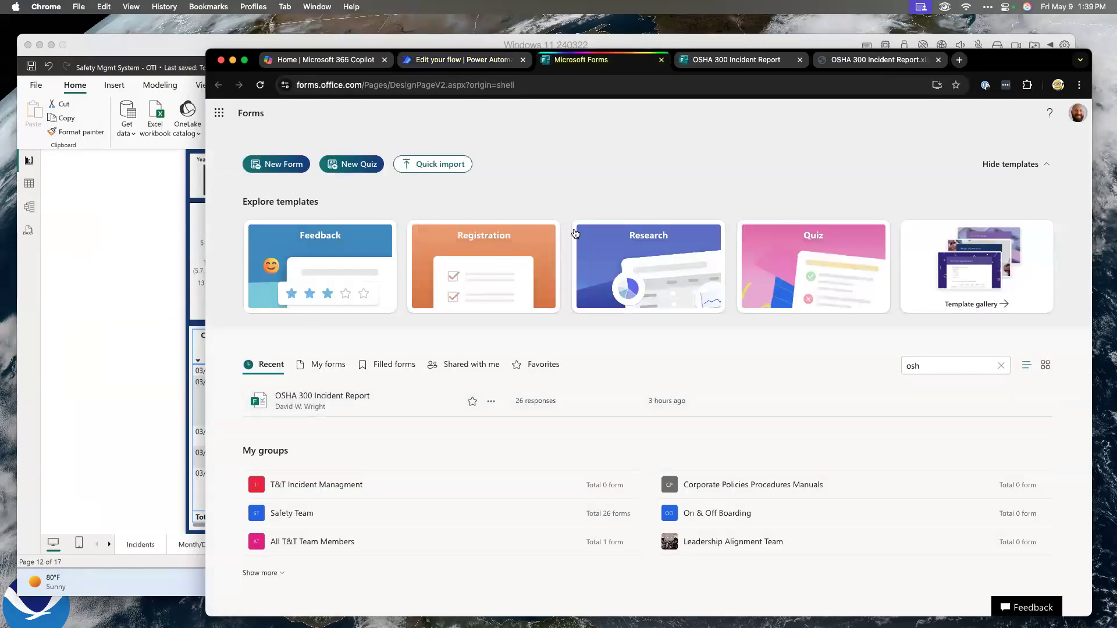
pyautogui.click(726, 64)
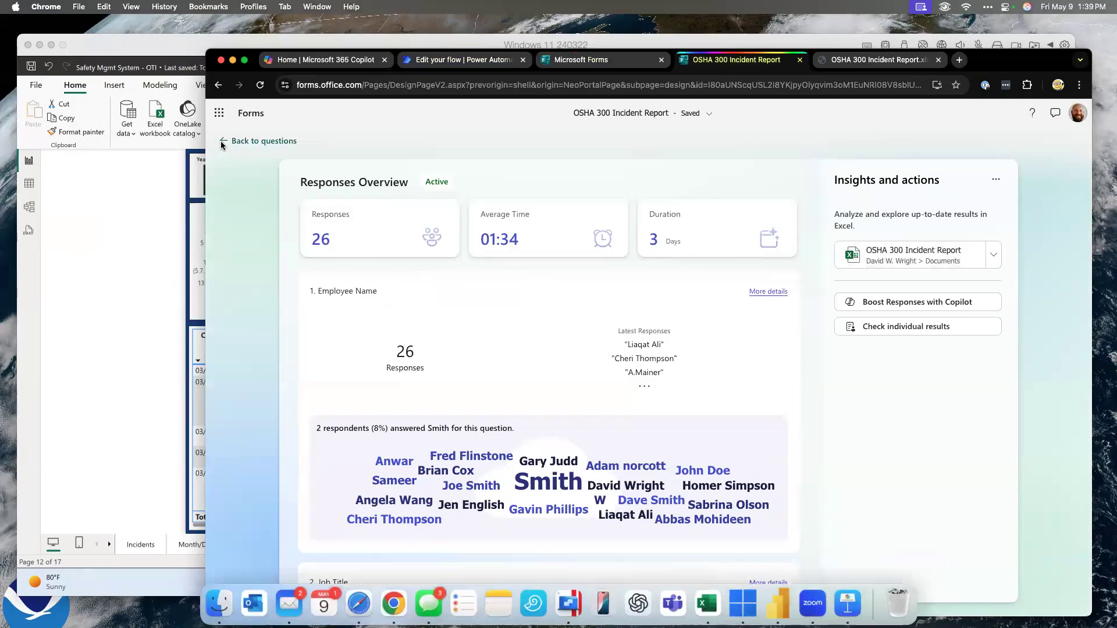
pyautogui.click(221, 143)
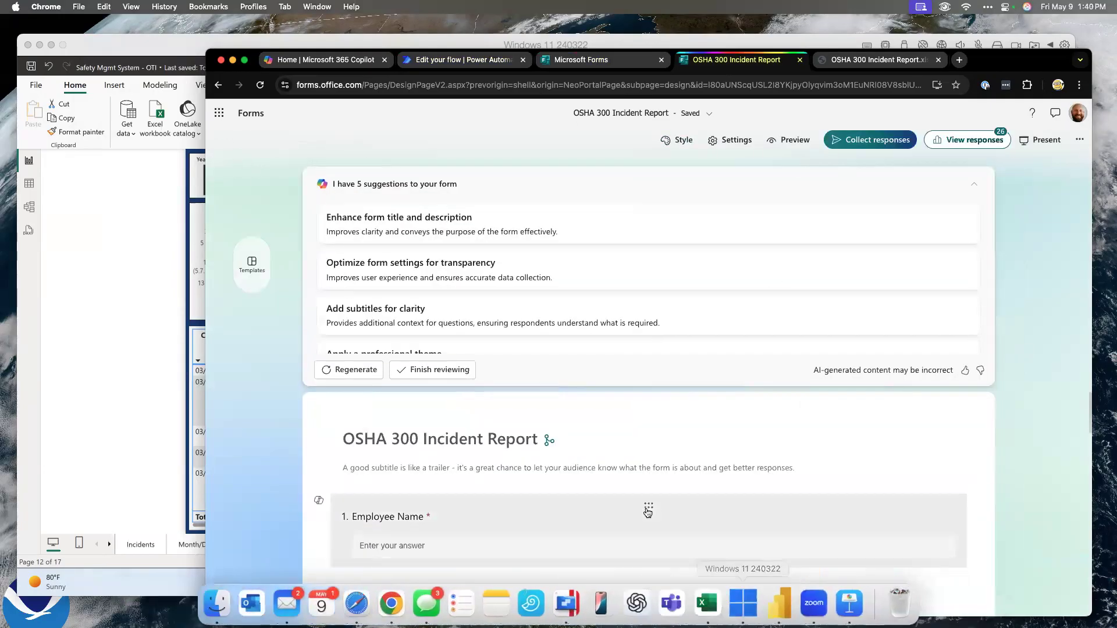
# Step: Shorten the form's response link in the sharing options, close them, and collapse the form suggestions
pyautogui.click(863, 138)
pyautogui.click(783, 197)
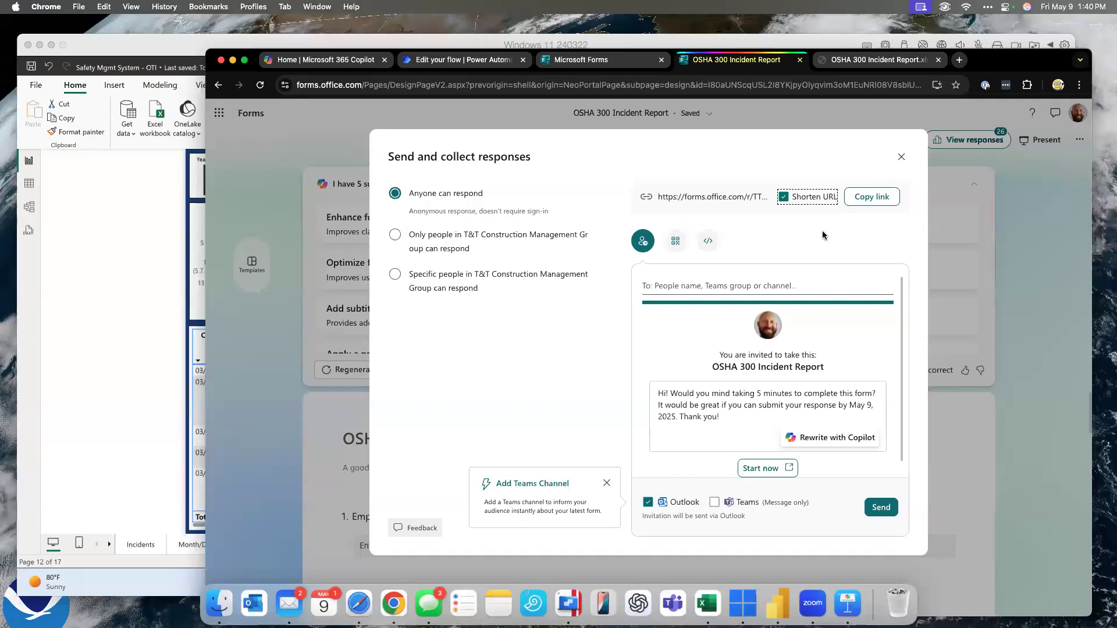
pyautogui.click(902, 158)
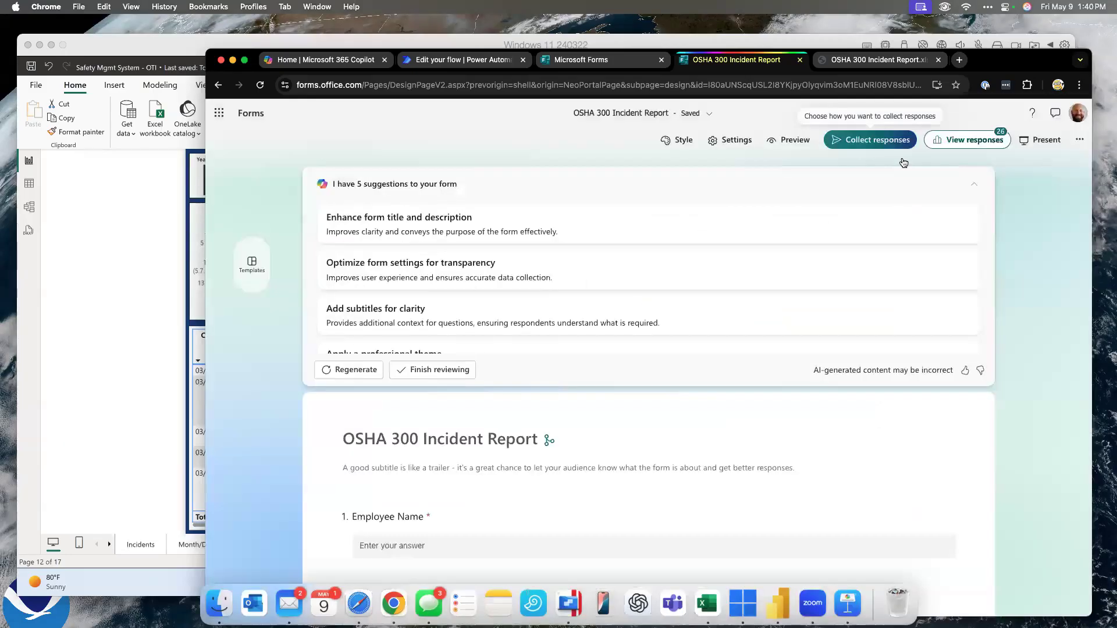
pyautogui.click(975, 184)
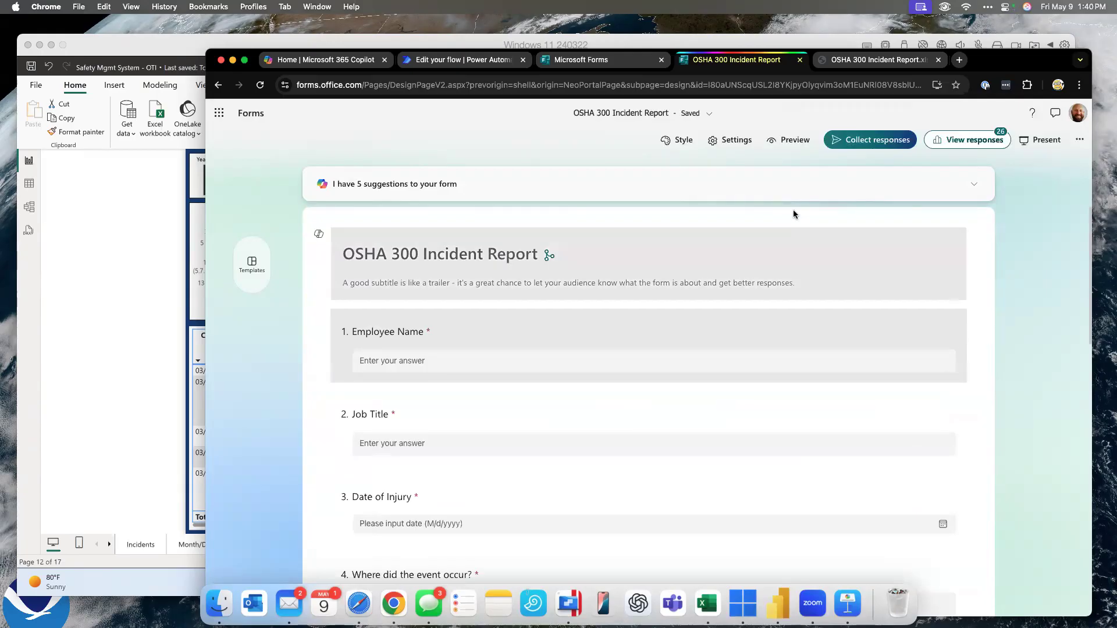
# Step: Switch to the Power BI report's Incidents page, clear the Workers Compensation and Southeast filters, and view the remaining incident types
pyautogui.click(110, 312)
pyautogui.click(133, 544)
pyautogui.click(387, 196)
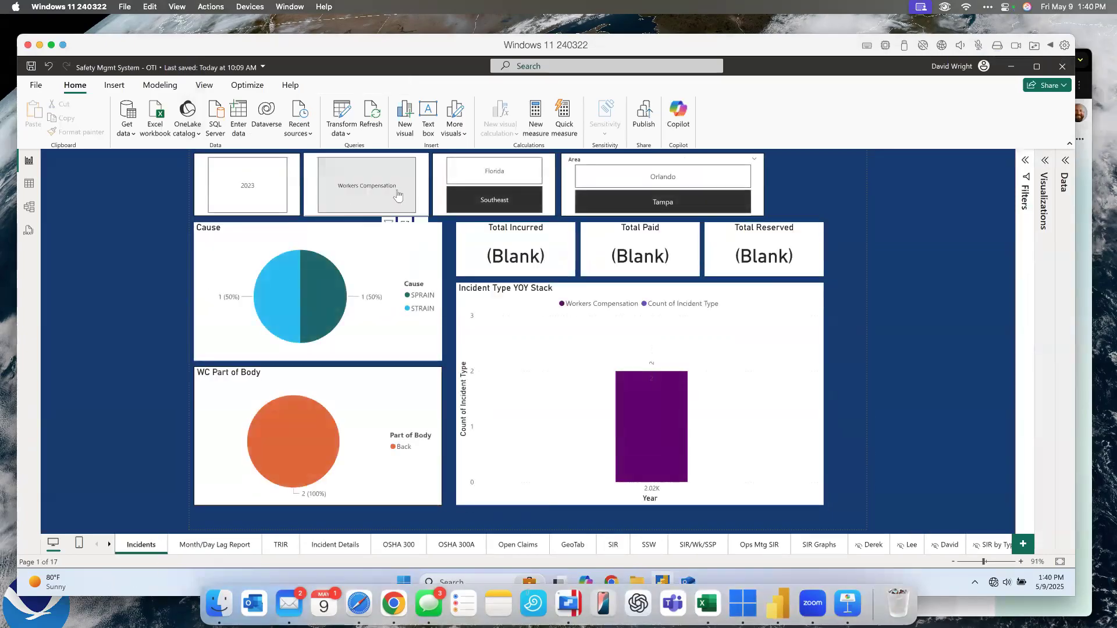
pyautogui.click(506, 198)
pyautogui.click(604, 178)
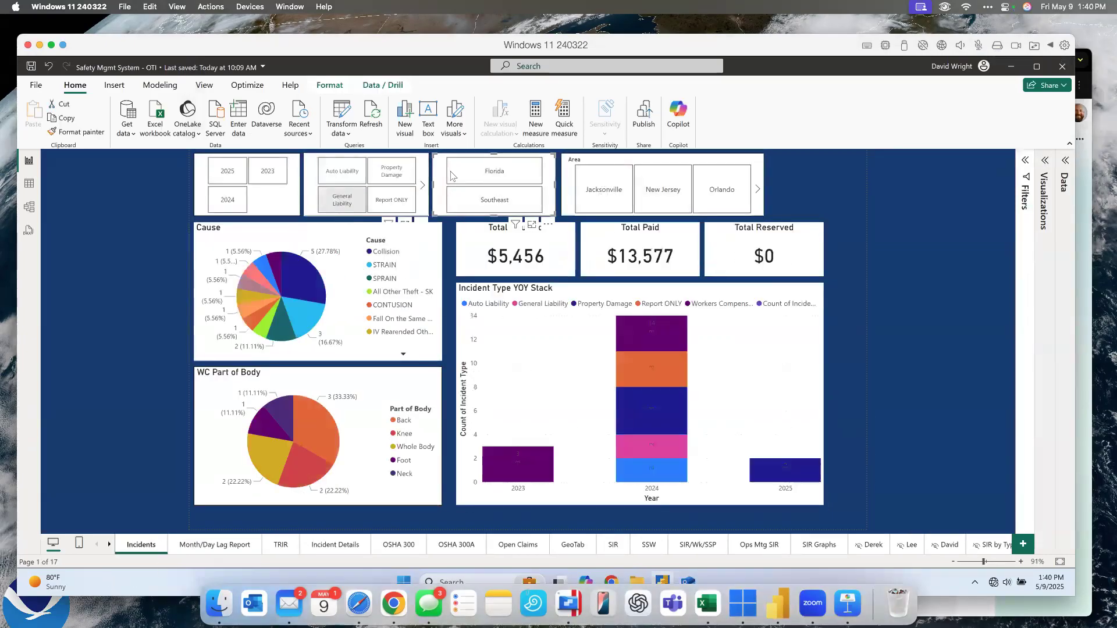
pyautogui.click(604, 189)
pyautogui.click(422, 185)
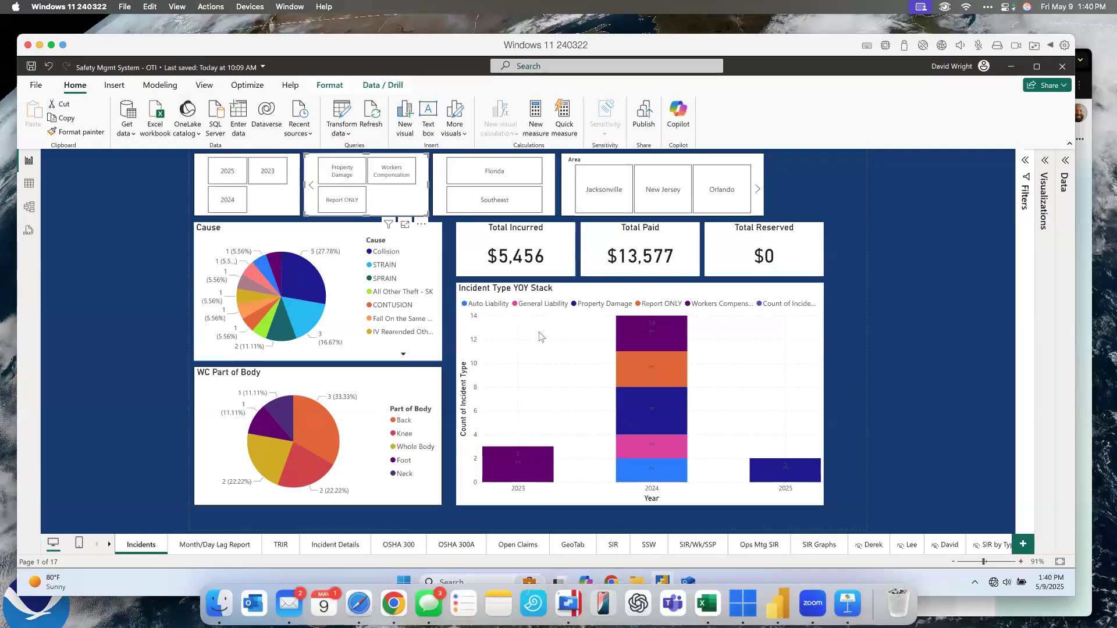
pyautogui.click(898, 309)
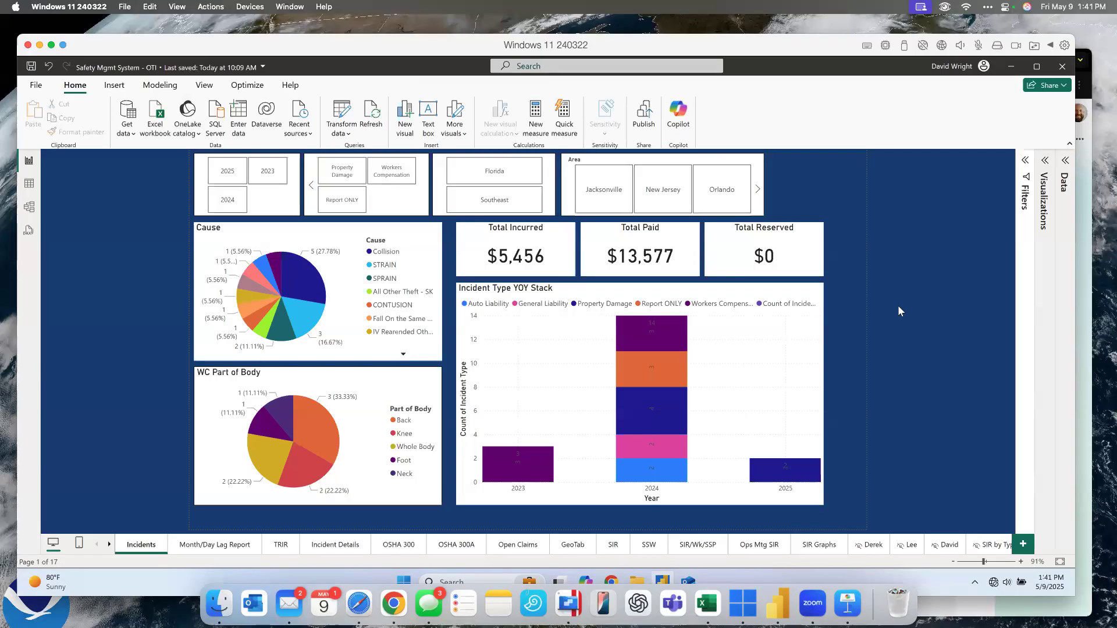
# Step: Switch to the OSHA 300 Log workbook in Excel and review the case number and injury date columns and the available number formats
pyautogui.hotkey('ctrl', 'Up')
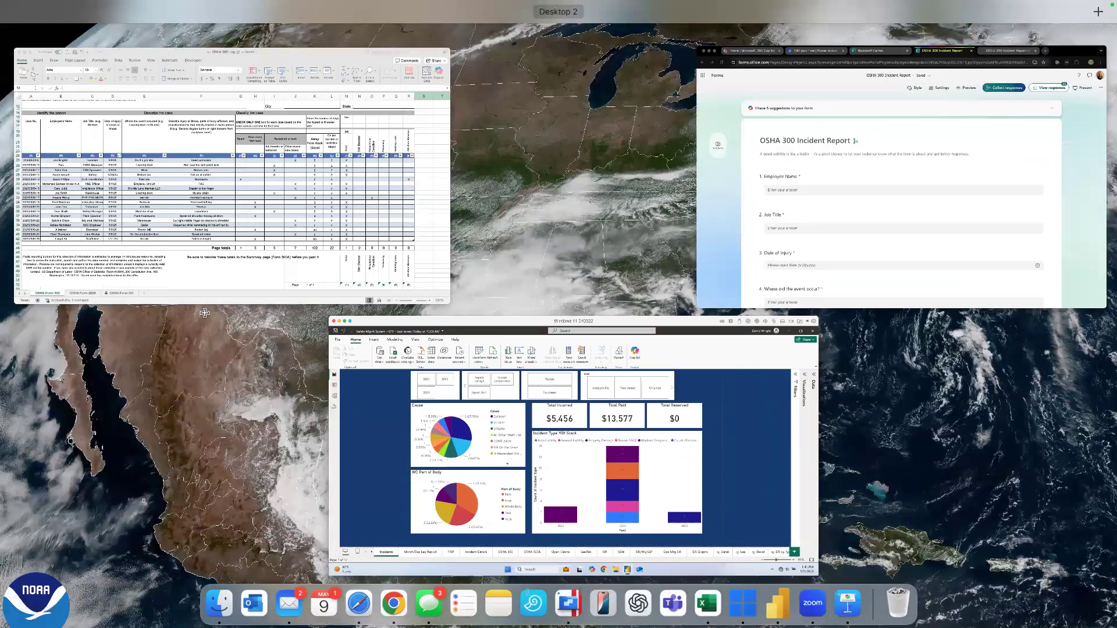
pyautogui.click(106, 305)
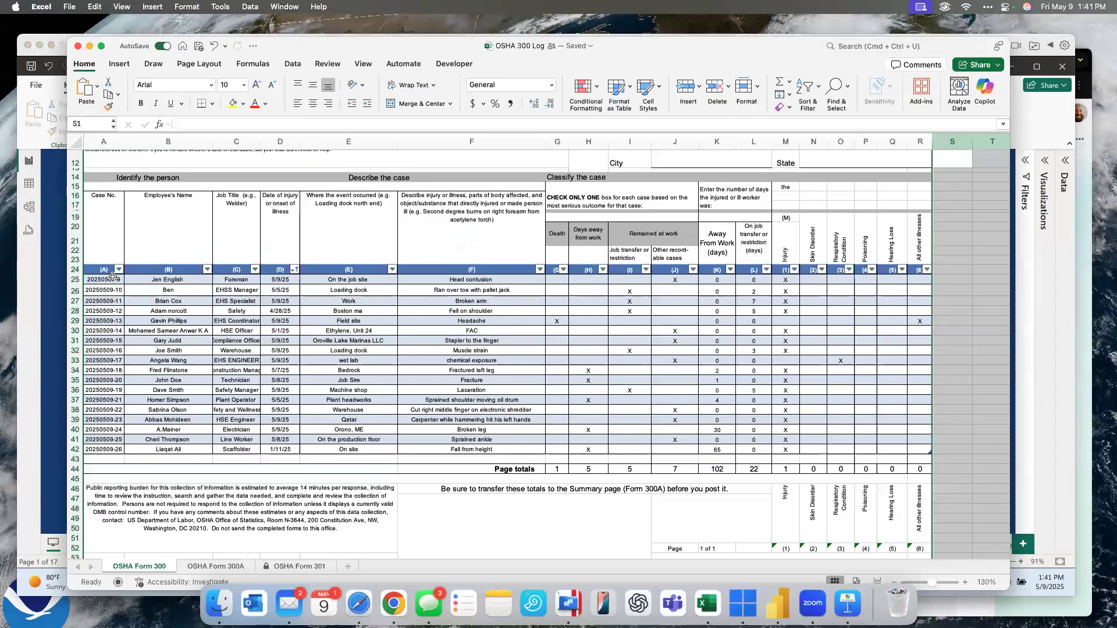
pyautogui.moveTo(108, 271); pyautogui.dragTo(110, 451)
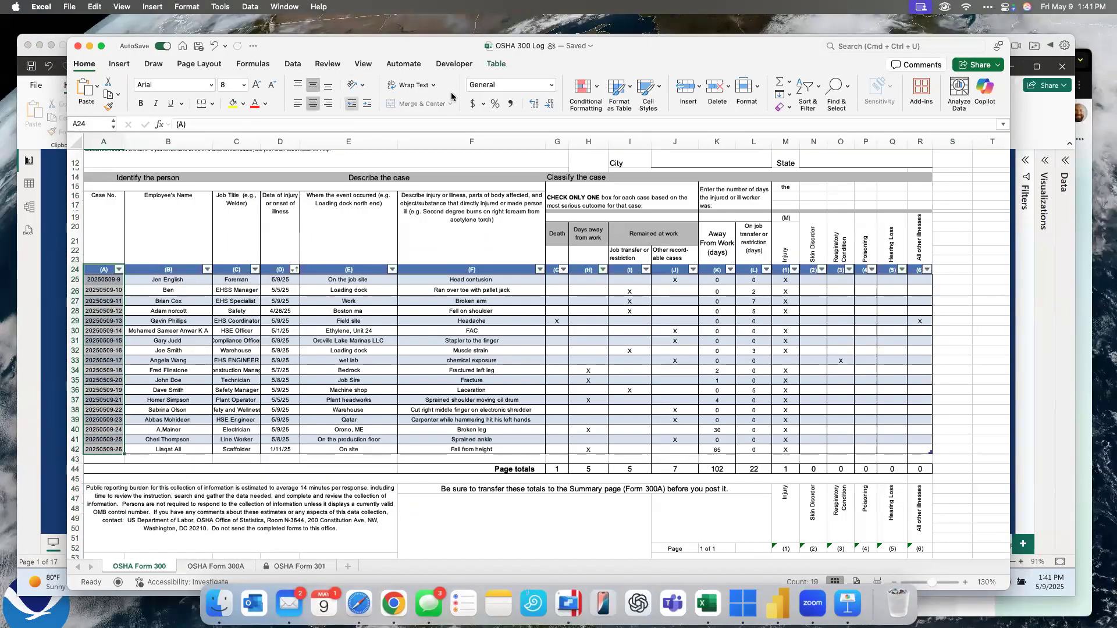
pyautogui.click(551, 85)
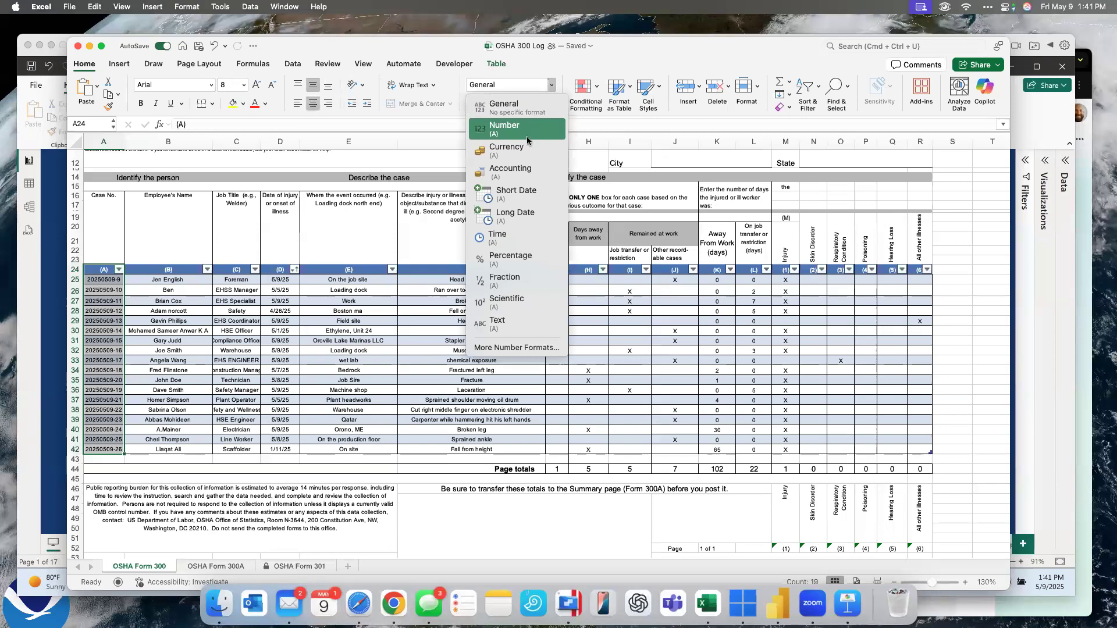
pyautogui.click(346, 274)
pyautogui.moveTo(288, 280); pyautogui.dragTo(294, 447)
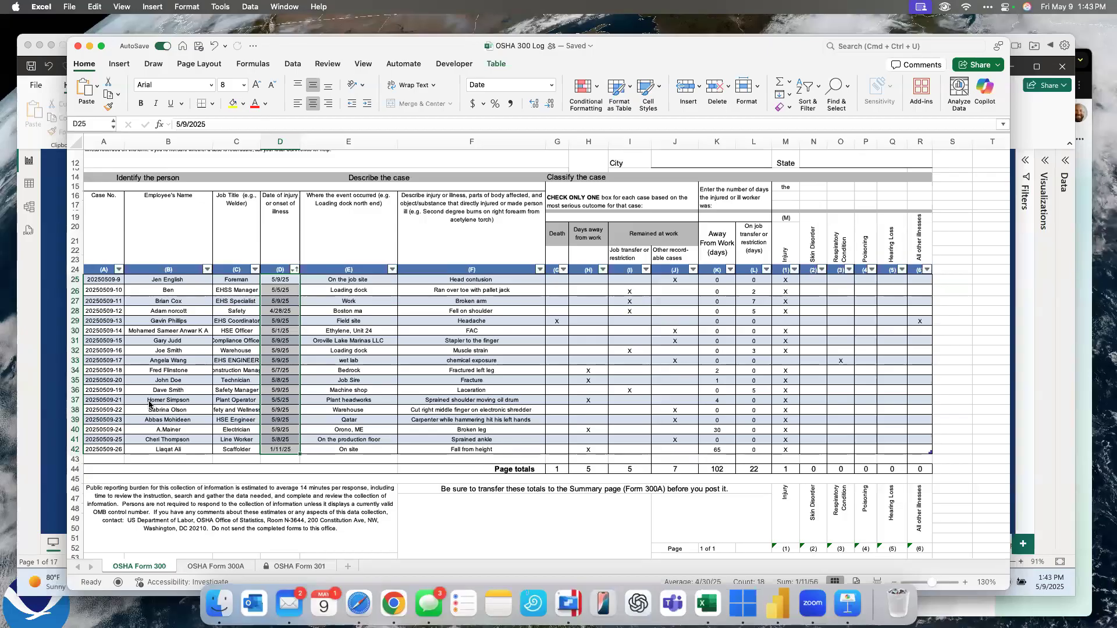
# Step: Return to the Power BI Incidents page and clear the Tampa area filter
pyautogui.click(51, 412)
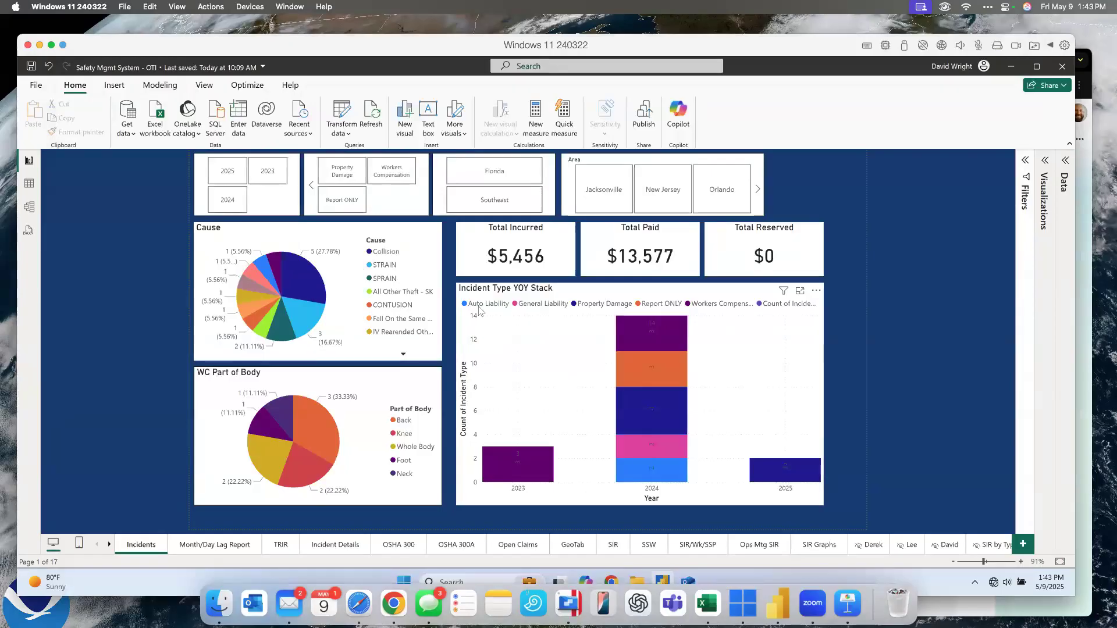
pyautogui.click(757, 191)
pyautogui.click(757, 190)
pyautogui.click(721, 190)
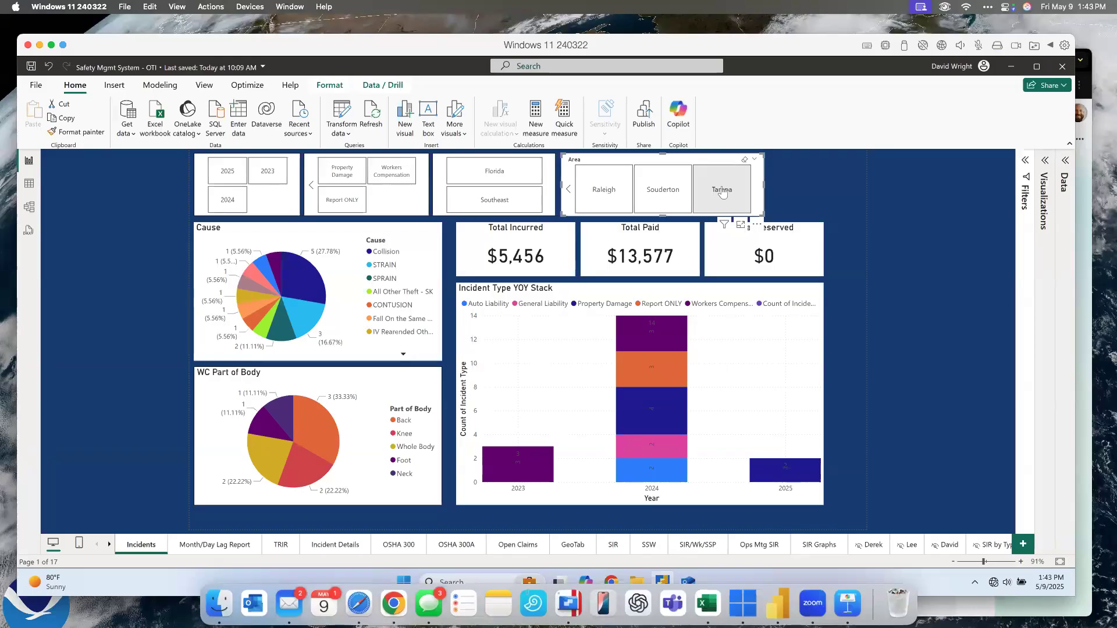
pyautogui.click(898, 349)
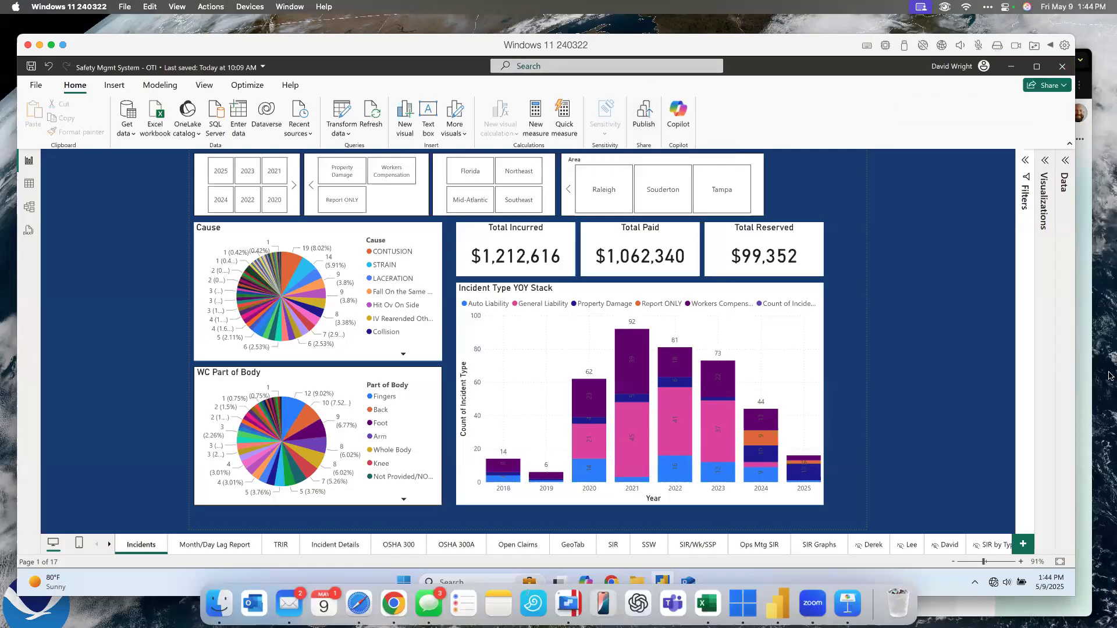
# Step: View the first hidden individual inspector page, the SSW page of safety audits, and the SIR page of site inspections
pyautogui.click(874, 543)
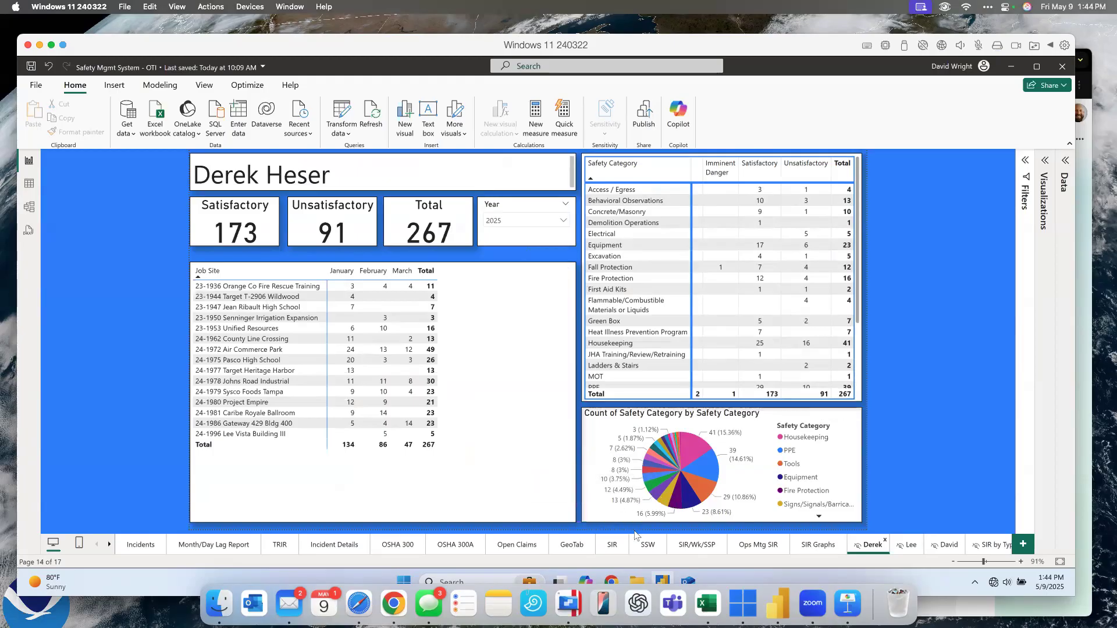
pyautogui.click(644, 546)
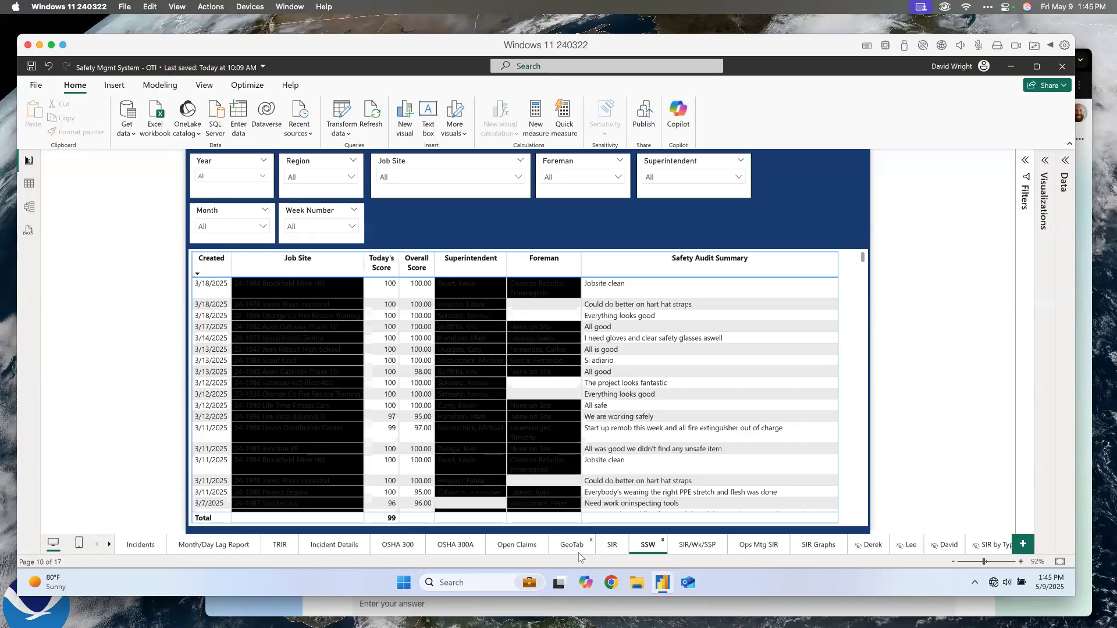
pyautogui.rightClick(238, 547)
pyautogui.click(123, 433)
pyautogui.click(610, 545)
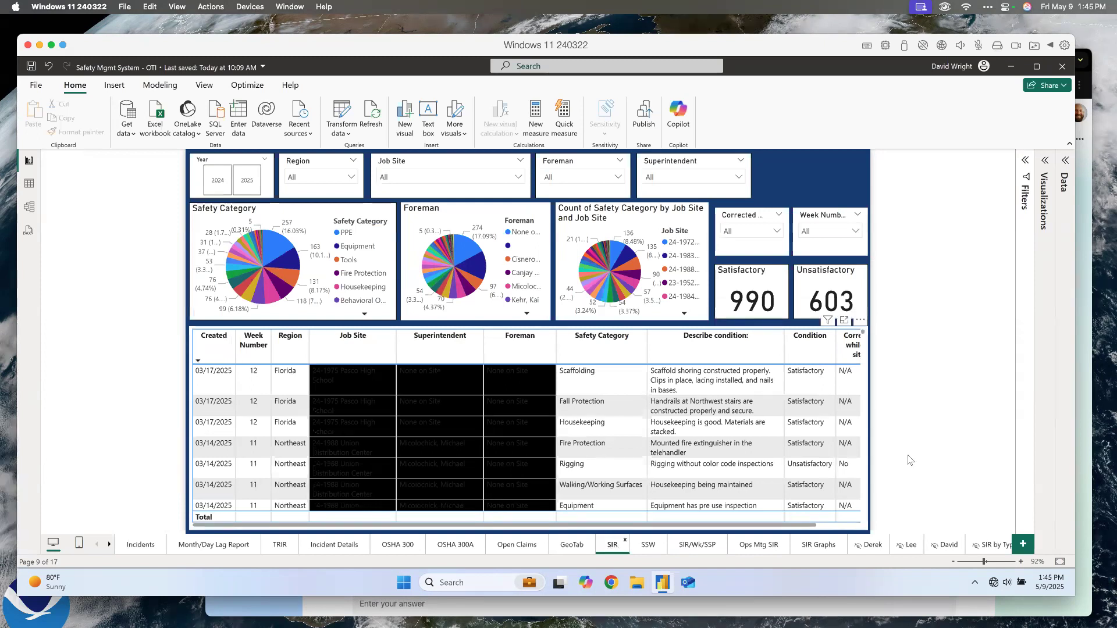
# Step: Expand the list of the report's data tables, view the OSHA 300 and OSHA 300A pages, and return to the SIR page
pyautogui.click(1064, 162)
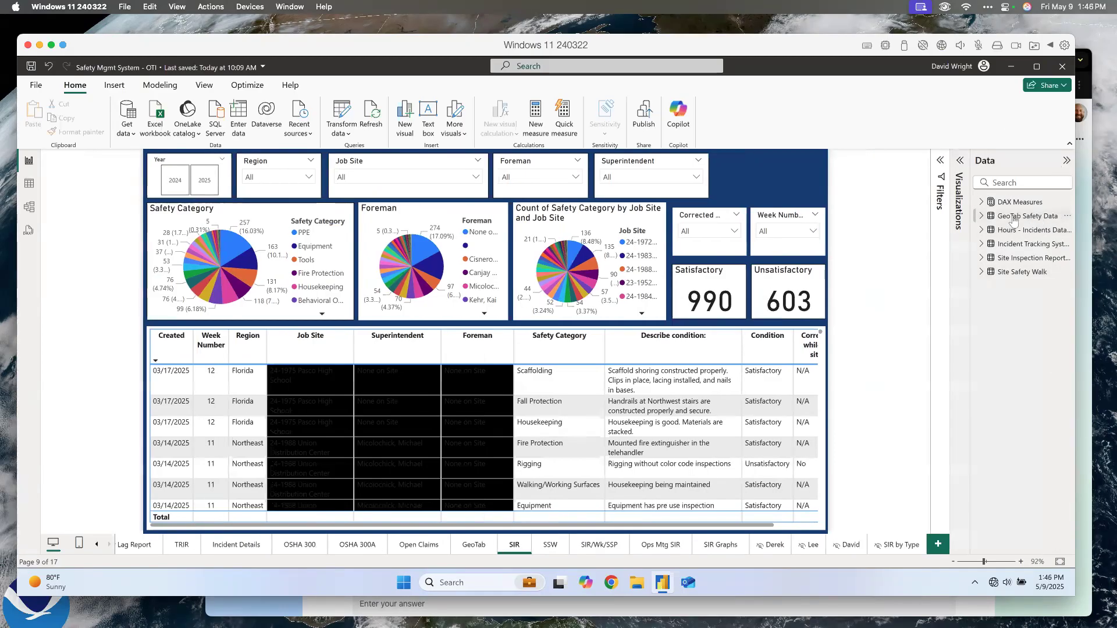
pyautogui.moveTo(1013, 221)
pyautogui.click(291, 543)
pyautogui.click(352, 546)
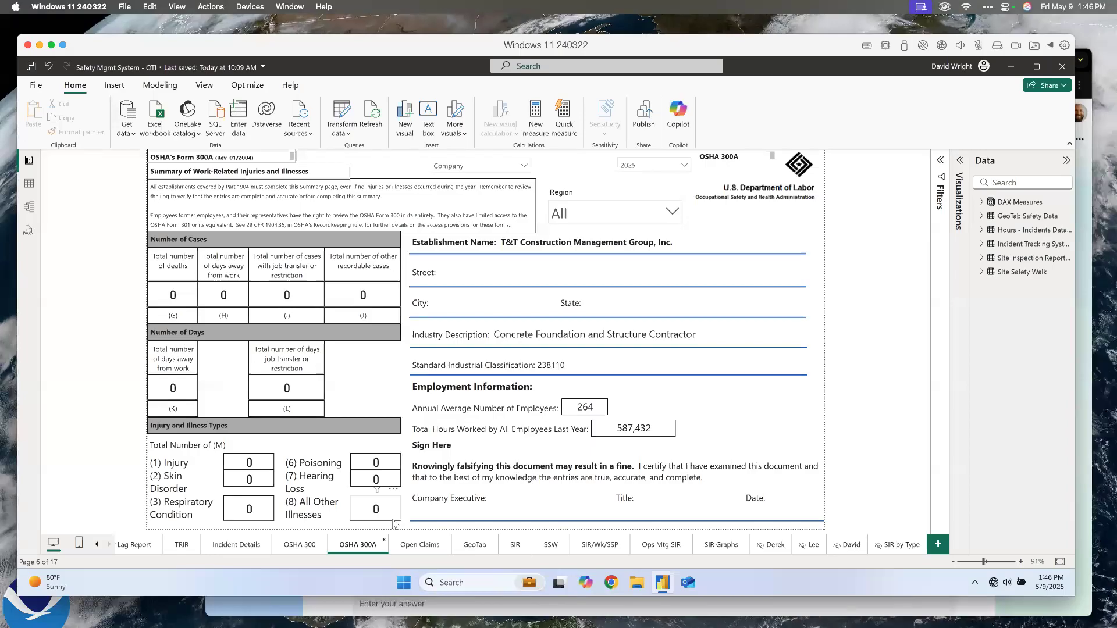
pyautogui.click(515, 545)
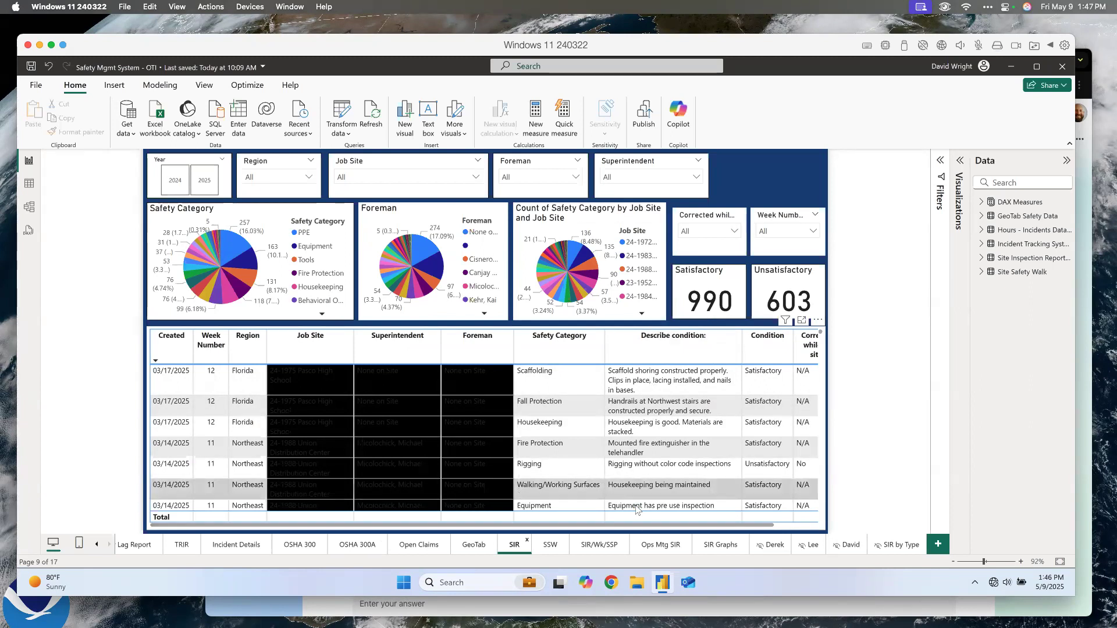
# Step: Open the SIR Graphs page and filter it to the year 2025
pyautogui.click(721, 545)
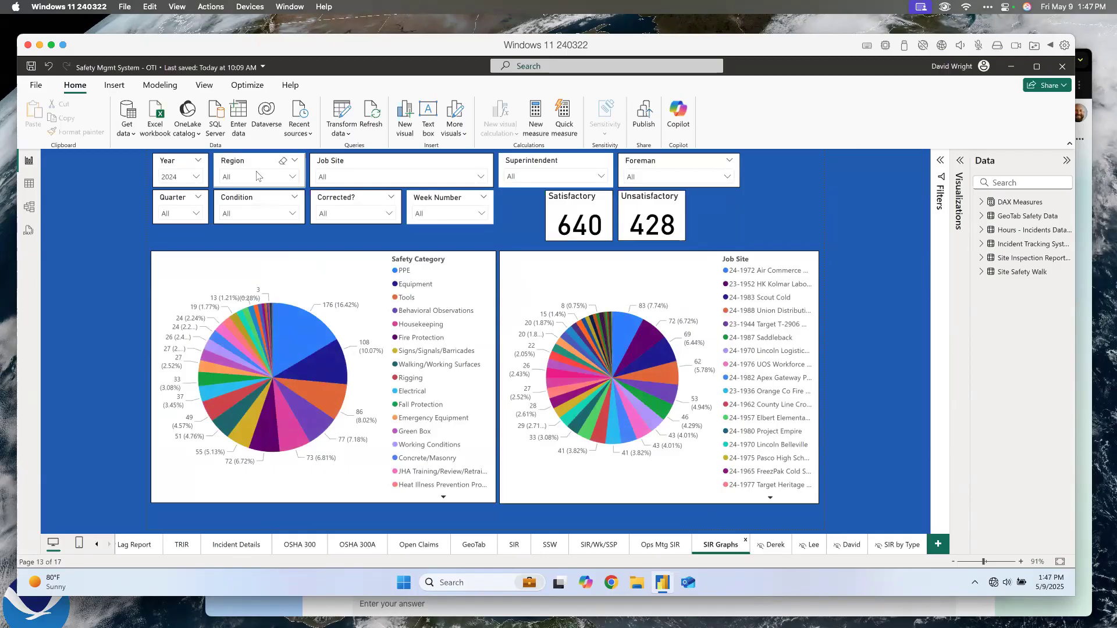
pyautogui.click(186, 177)
pyautogui.click(168, 191)
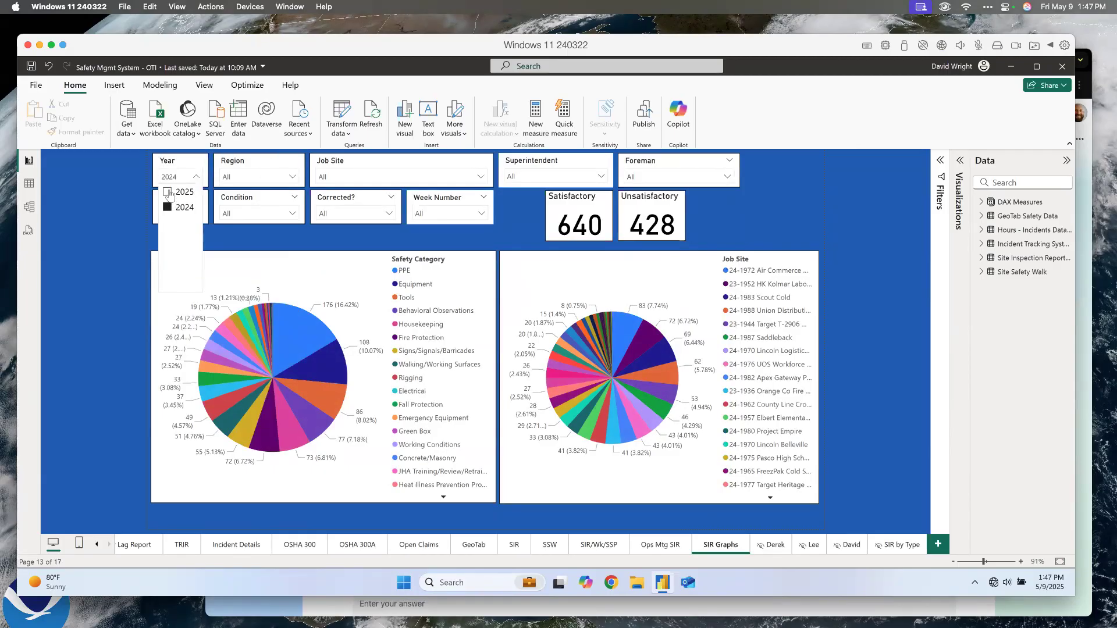
pyautogui.click(99, 323)
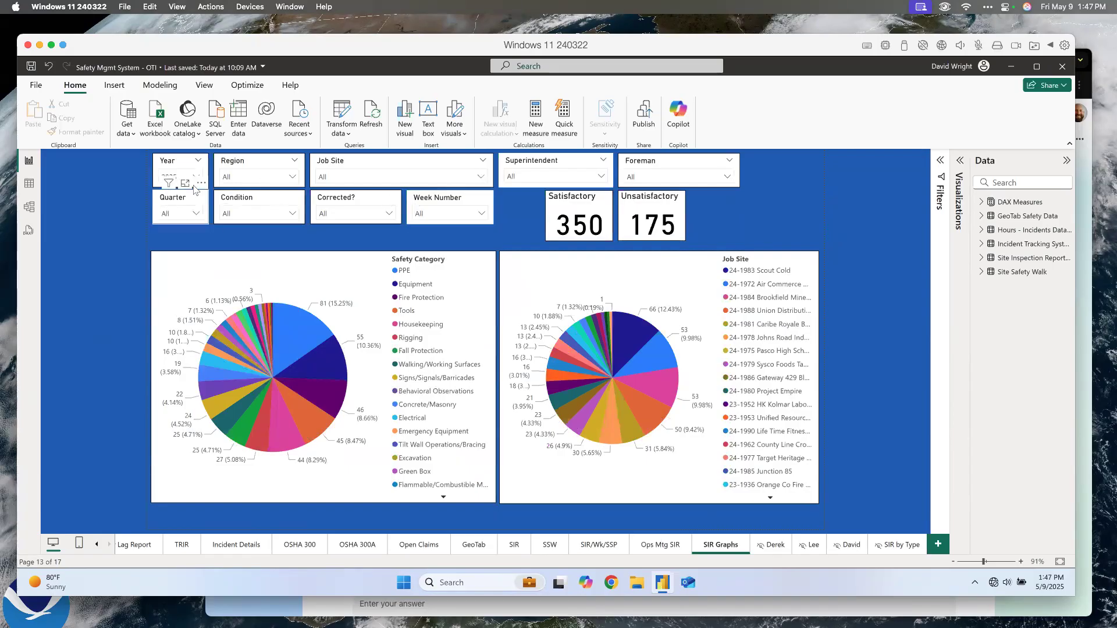
# Step: Add 2024 to the SIR Graphs year filter alongside 2025, and select the Unsatisfactory card
pyautogui.click(195, 177)
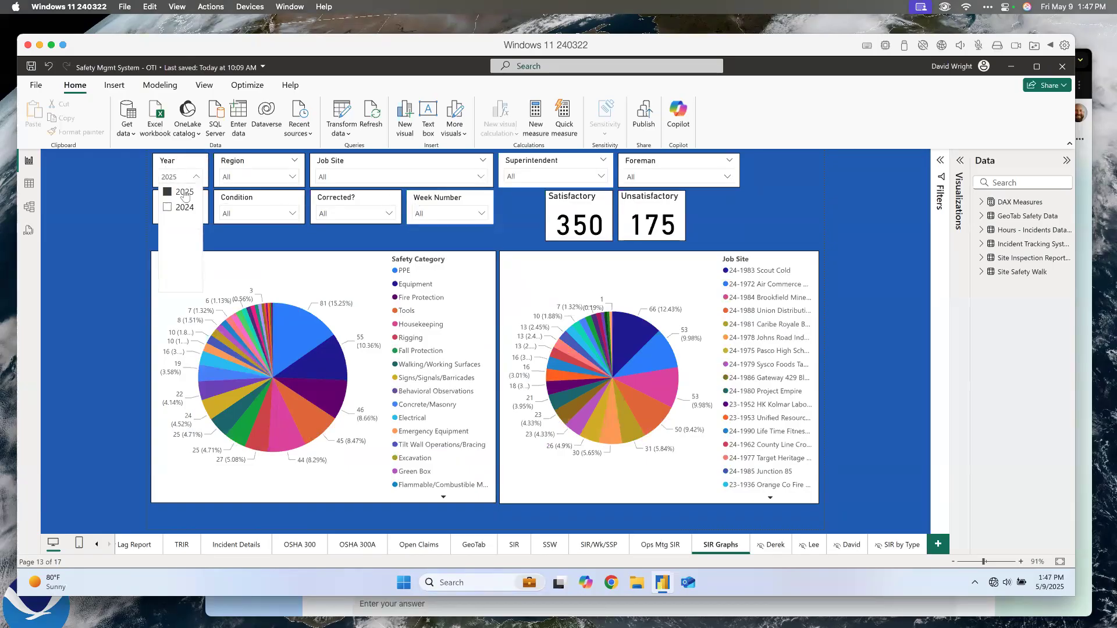
pyautogui.press('super')
pyautogui.keyDown('ctrl'); pyautogui.click(166, 207); pyautogui.keyUp('ctrl')
pyautogui.click(126, 227)
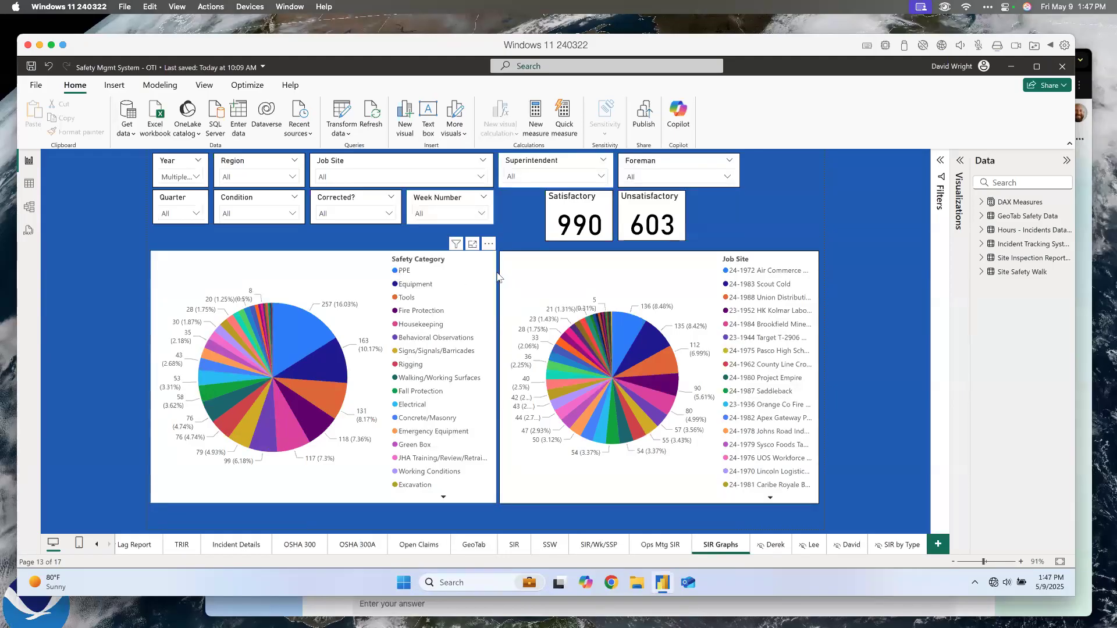
pyautogui.click(635, 227)
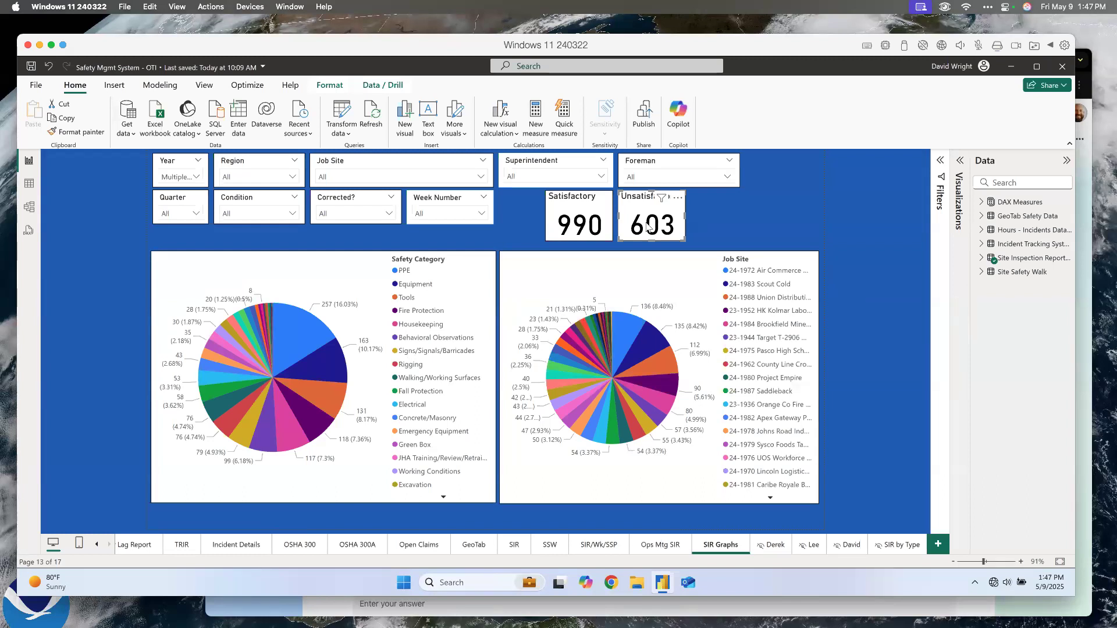
# Step: Filter the SIR Graphs charts by the Unsatisfactory, Satisfactory and Imminent Danger conditions in turn, and clear the condition filter
pyautogui.click(798, 212)
pyautogui.click(292, 212)
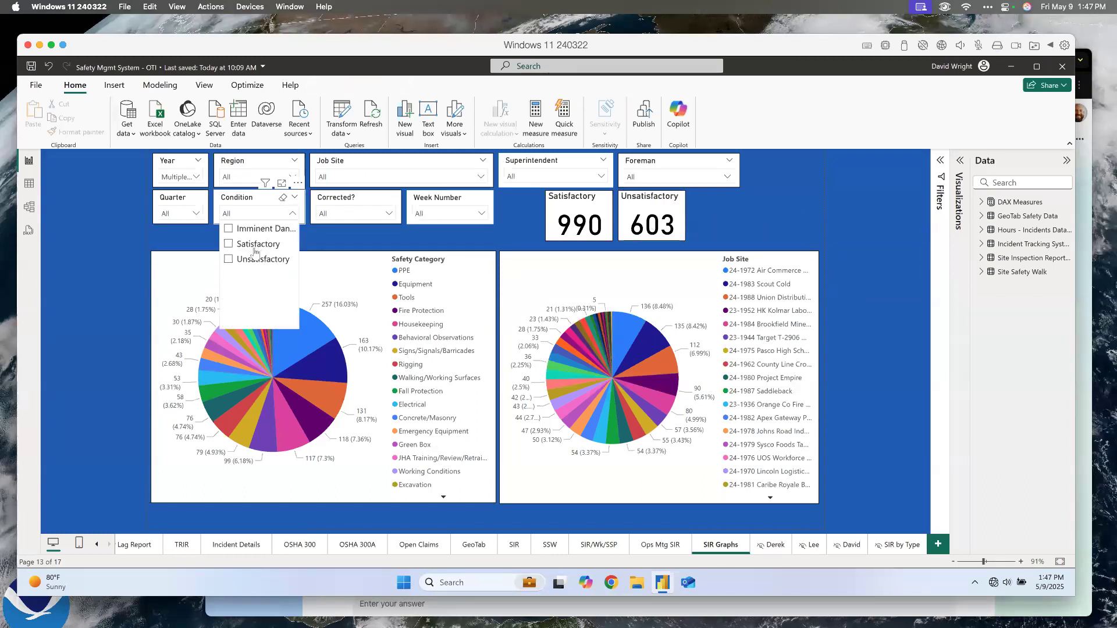
pyautogui.click(243, 260)
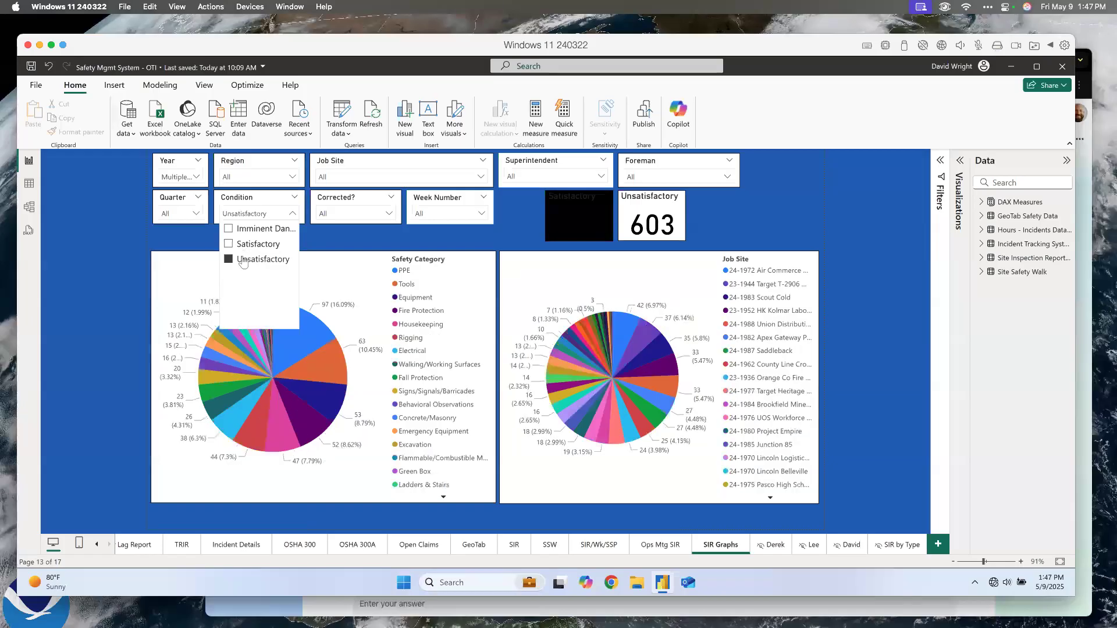
pyautogui.click(244, 253)
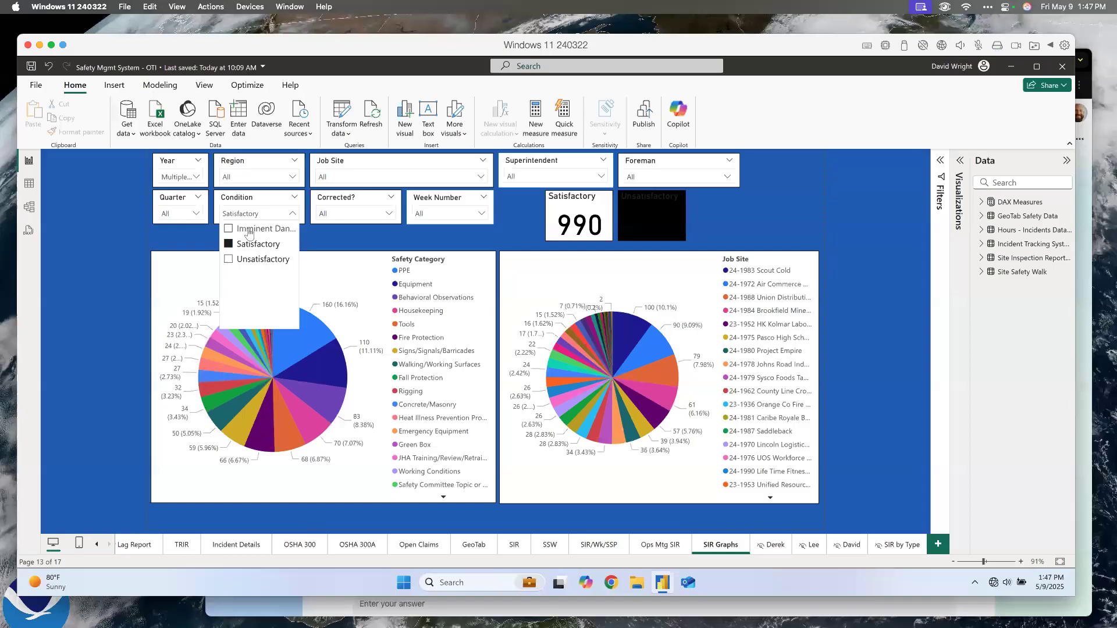
pyautogui.click(249, 232)
pyautogui.click(249, 232)
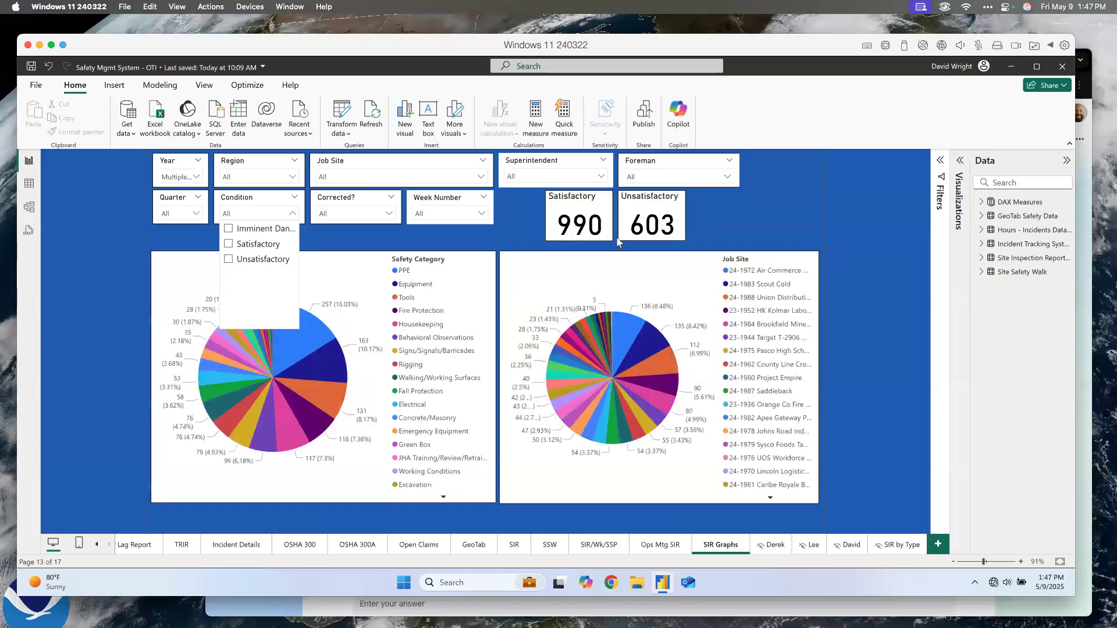
pyautogui.click(826, 239)
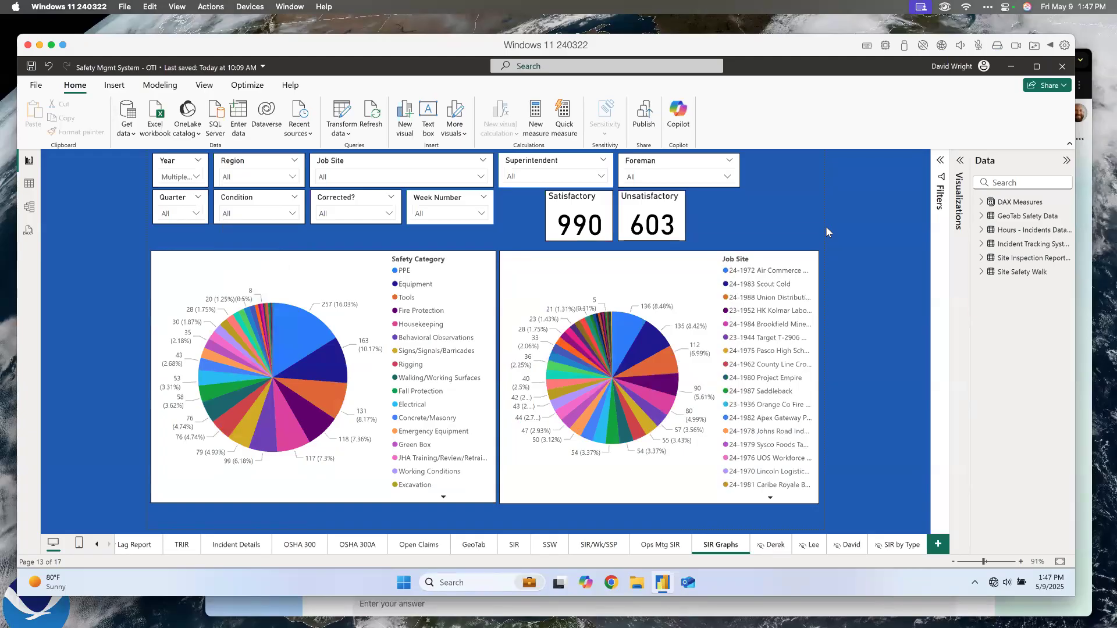
# Step: Switch to Chrome and show the Microsoft Forms home page
pyautogui.hotkey('ctrl', 'Up')
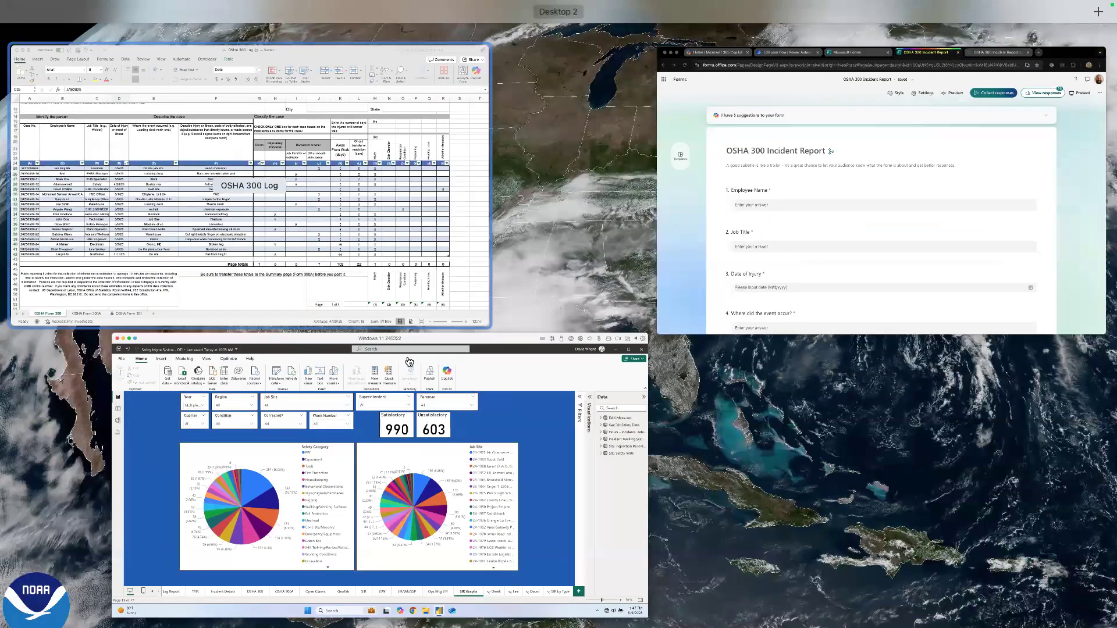
pyautogui.click(814, 192)
pyautogui.click(593, 60)
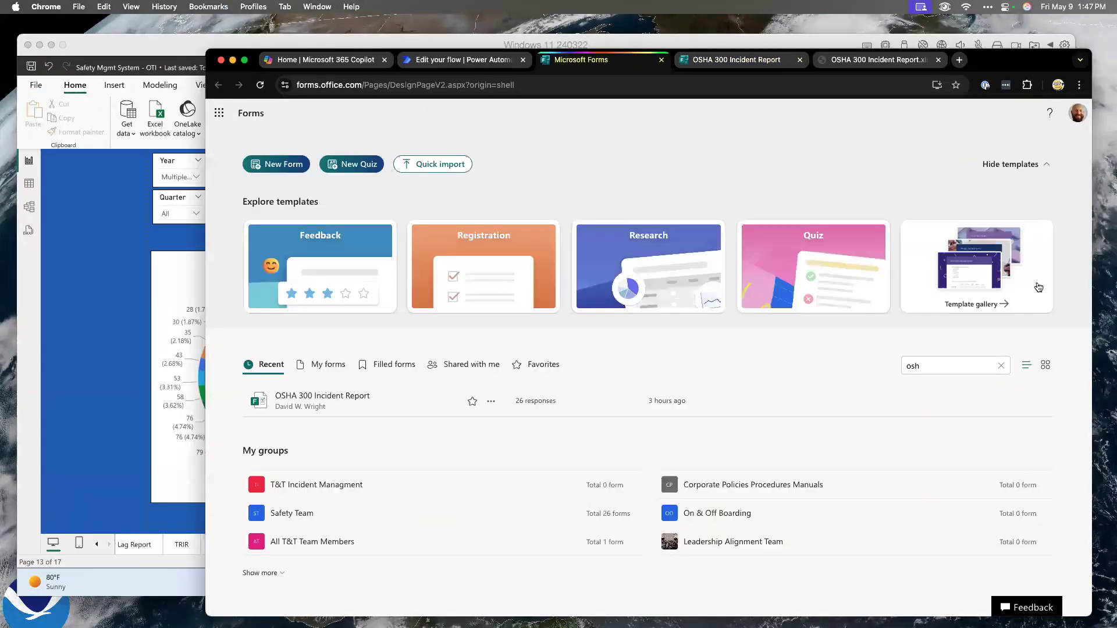
# Step: Replace the forms list's keyword filter with "sir" and open the Site Inspection Report (SIR) form
pyautogui.click(1000, 365)
pyautogui.scroll(-1, 644, 439)
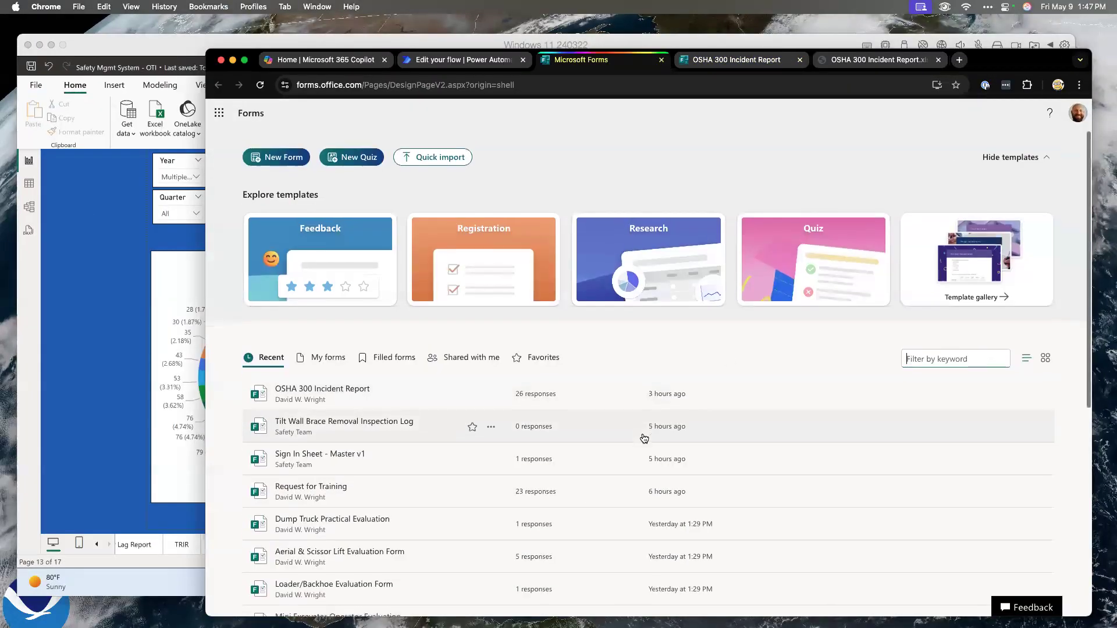
pyautogui.click(925, 349)
pyautogui.write('sir')
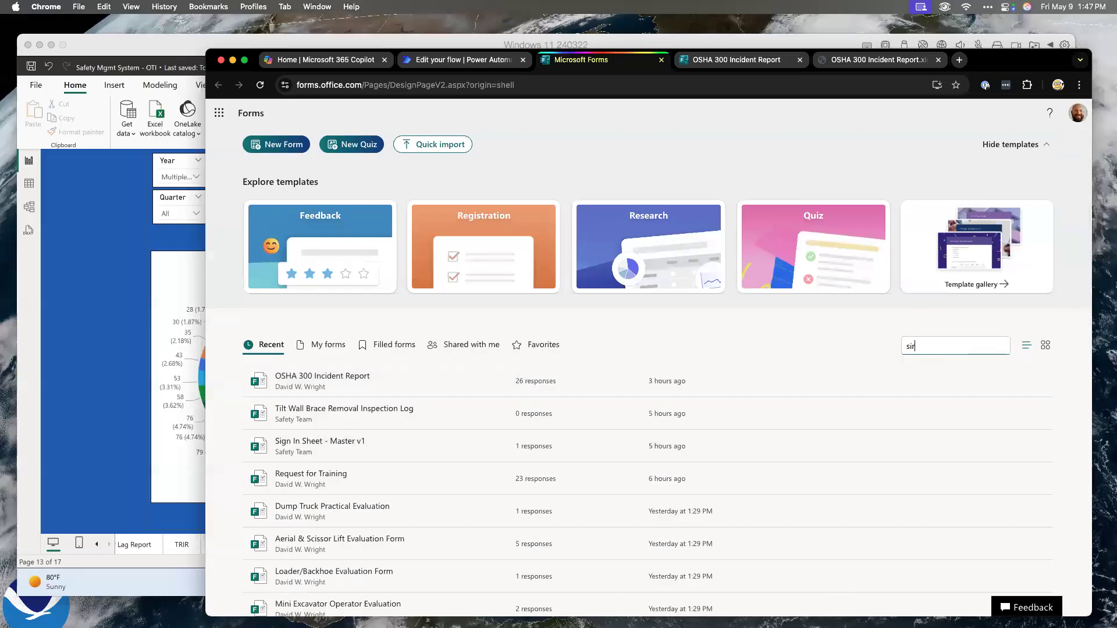
pyautogui.click(468, 379)
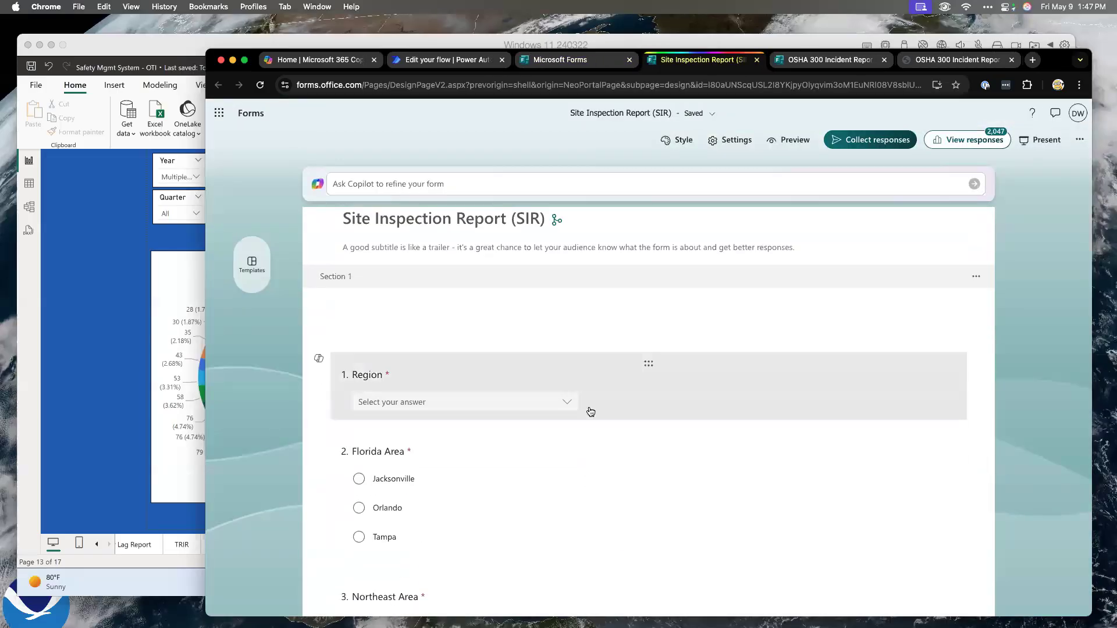
# Step: Examine the SIR form's opening questions on region, area and job site, down to the SIR Details section
pyautogui.scroll(-2, 589, 411)
pyautogui.scroll(-3, 590, 412)
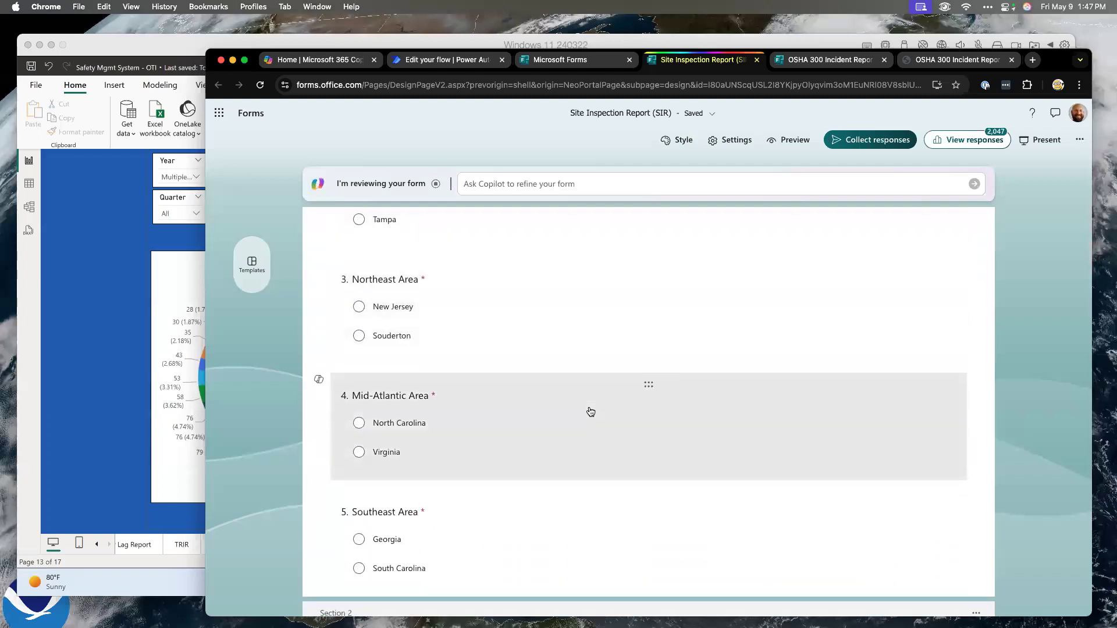
pyautogui.scroll(5, 590, 412)
pyautogui.scroll(3, 558, 436)
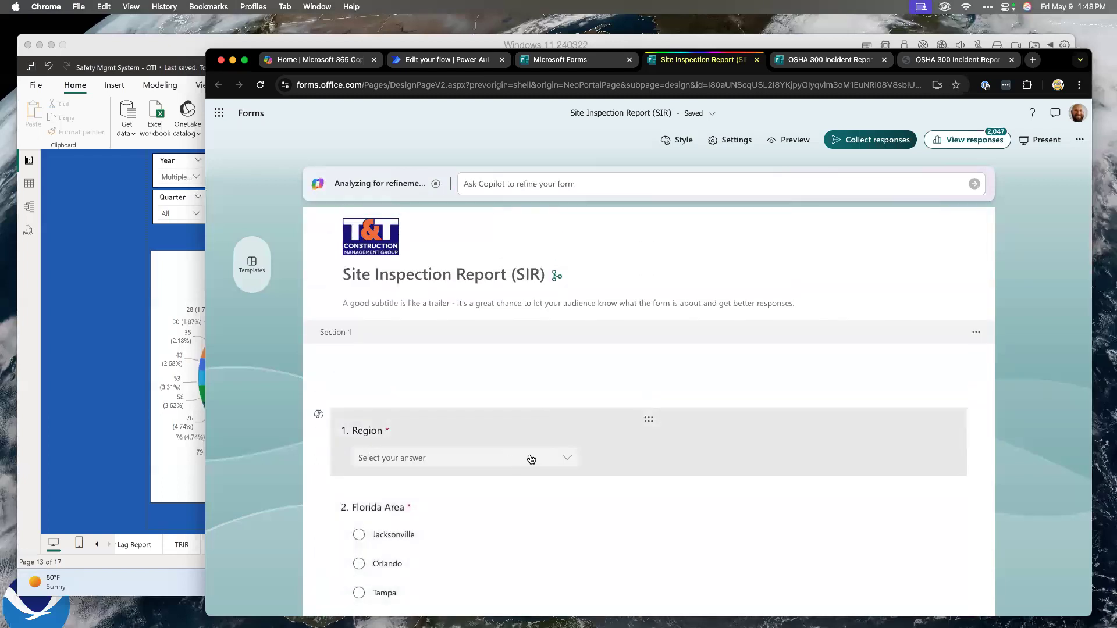
pyautogui.scroll(-4, 581, 457)
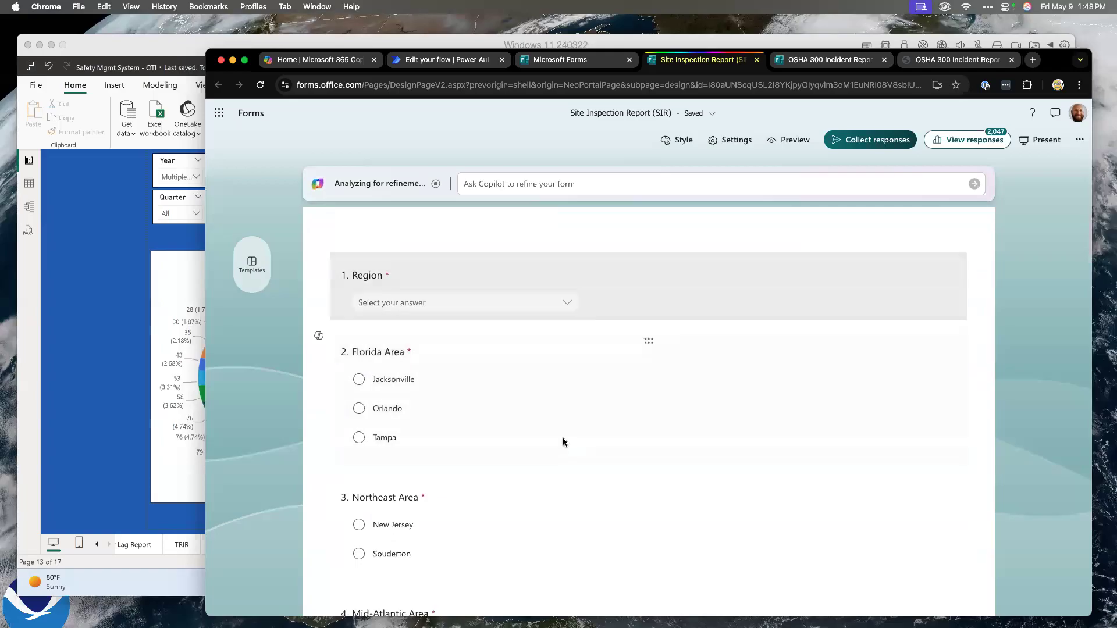
pyautogui.scroll(-10, 563, 474)
pyautogui.scroll(-15, 564, 474)
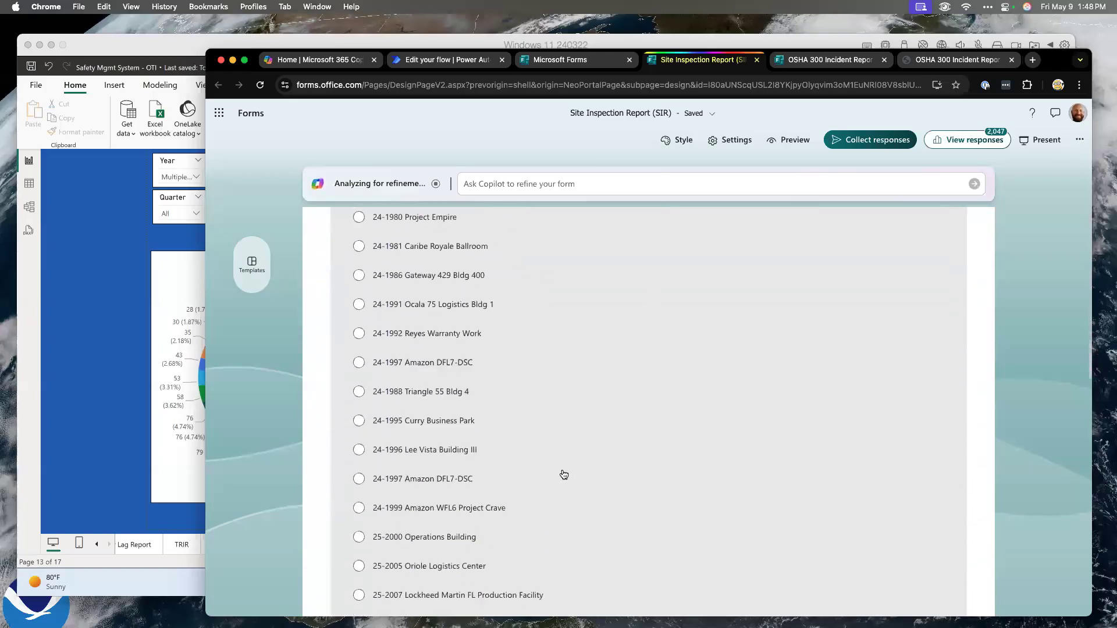
pyautogui.scroll(-2, 564, 474)
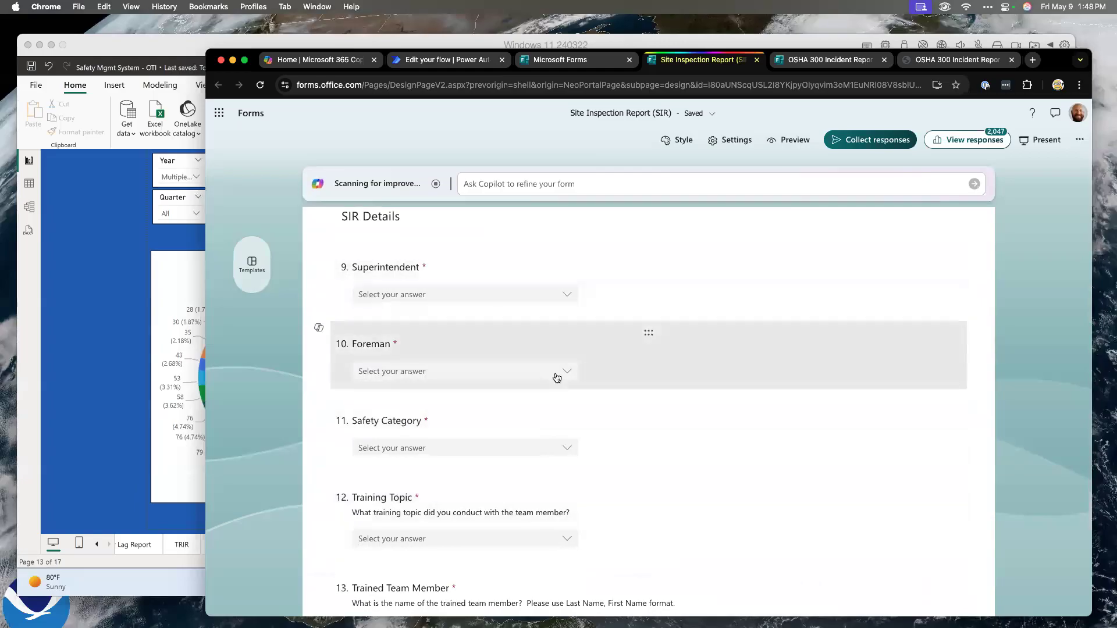
# Step: Open the Safety Category question and review its full list of answer options through Working Conditions
pyautogui.scroll(-2, 558, 442)
pyautogui.click(568, 400)
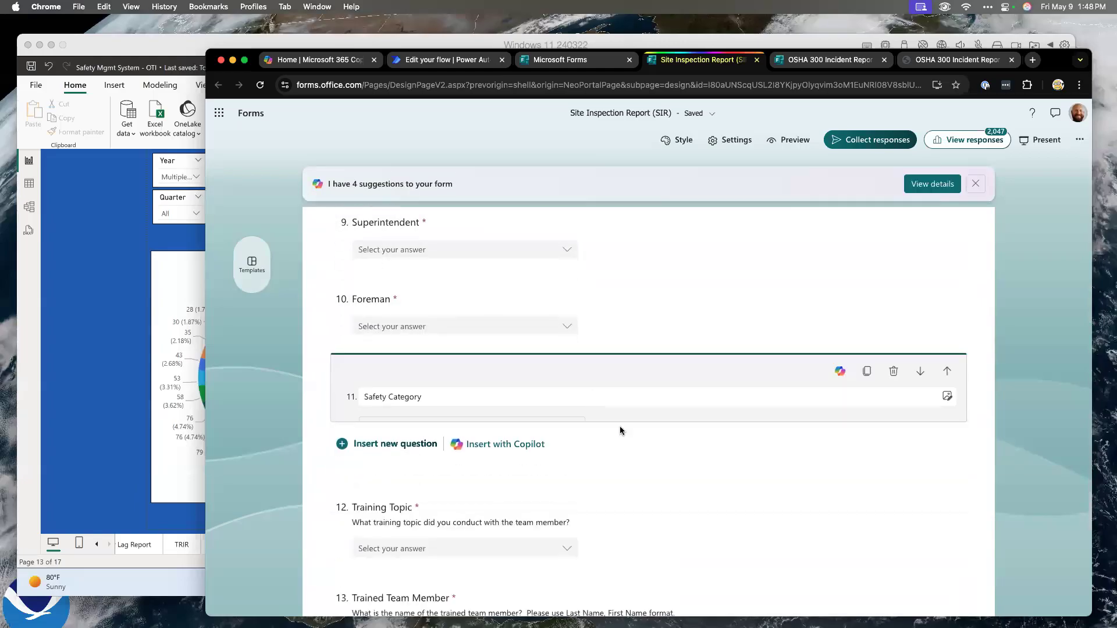
pyautogui.scroll(-10, 687, 505)
pyautogui.scroll(-15, 686, 505)
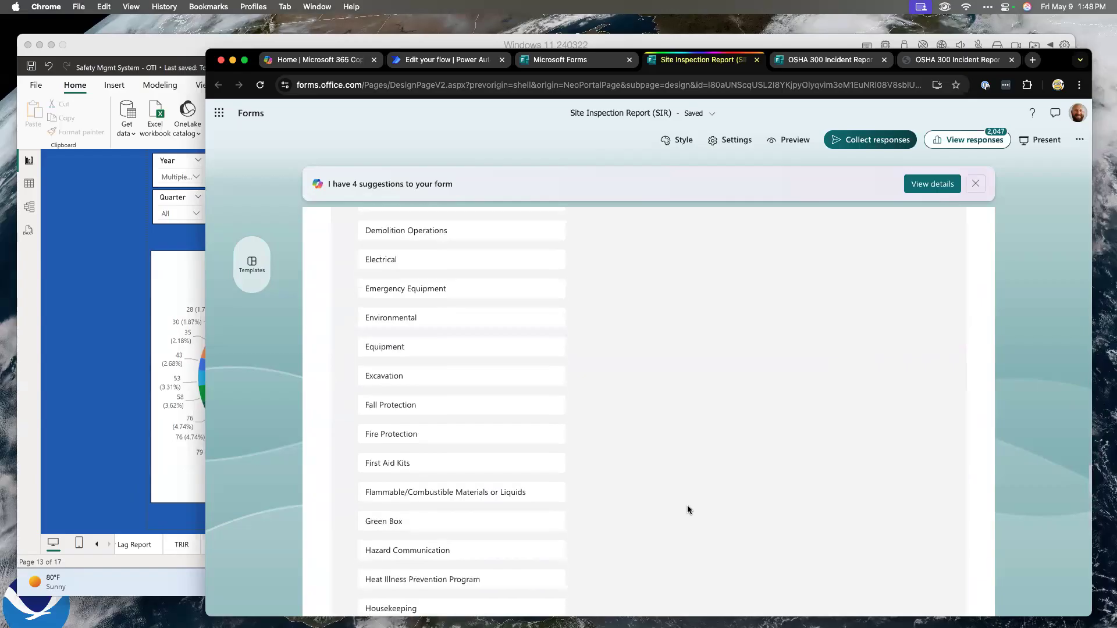
pyautogui.scroll(-5, 687, 506)
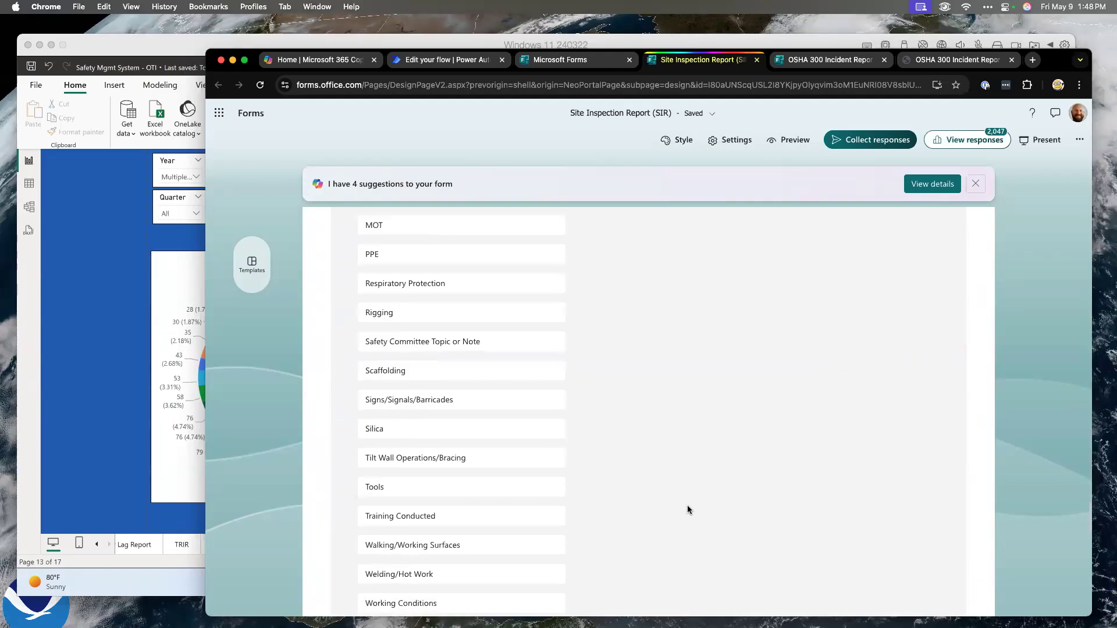
pyautogui.scroll(-4, 687, 505)
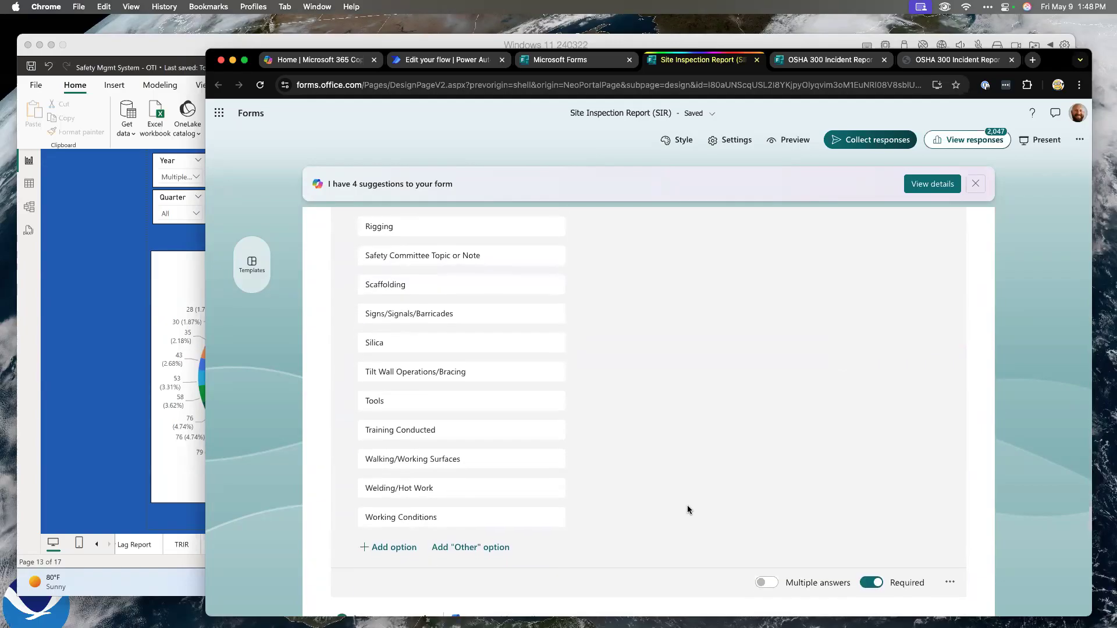
pyautogui.scroll(-10, 605, 500)
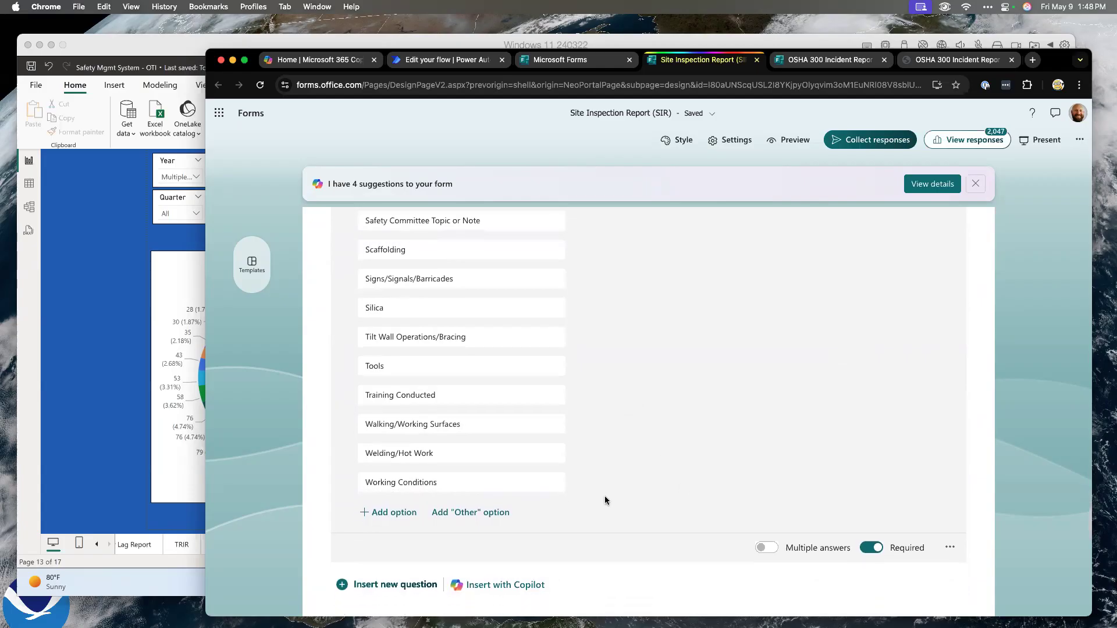
# Step: Review the remaining SIR form questions, from Training Topic through Condition, Resolution and Photo upload at the form's end
pyautogui.scroll(-1, 595, 404)
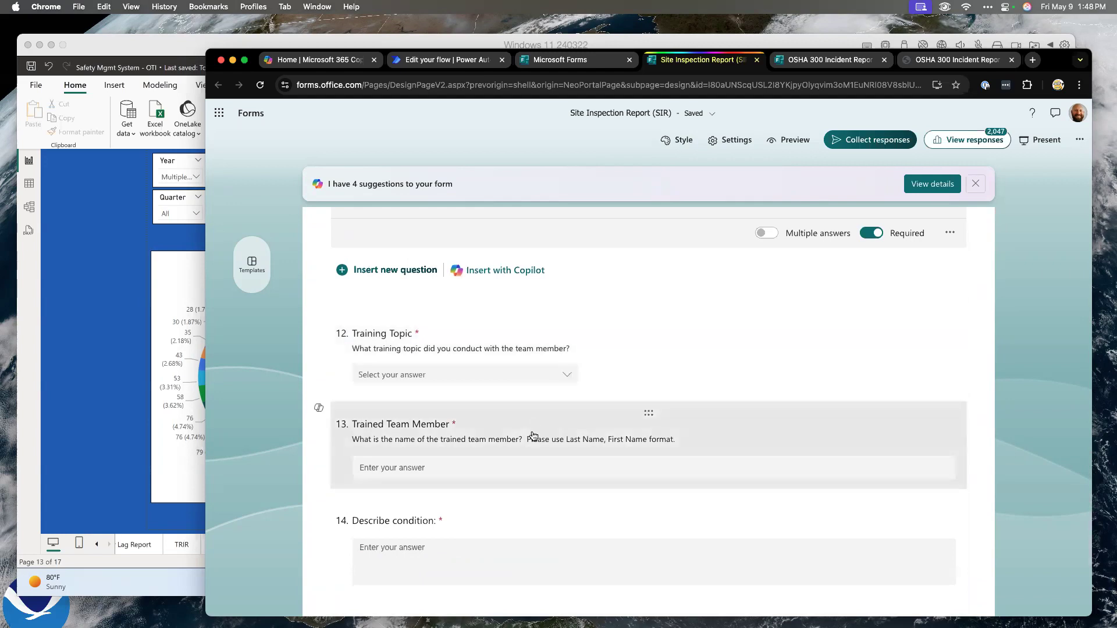
pyautogui.scroll(-8, 525, 482)
pyautogui.scroll(-1, 526, 484)
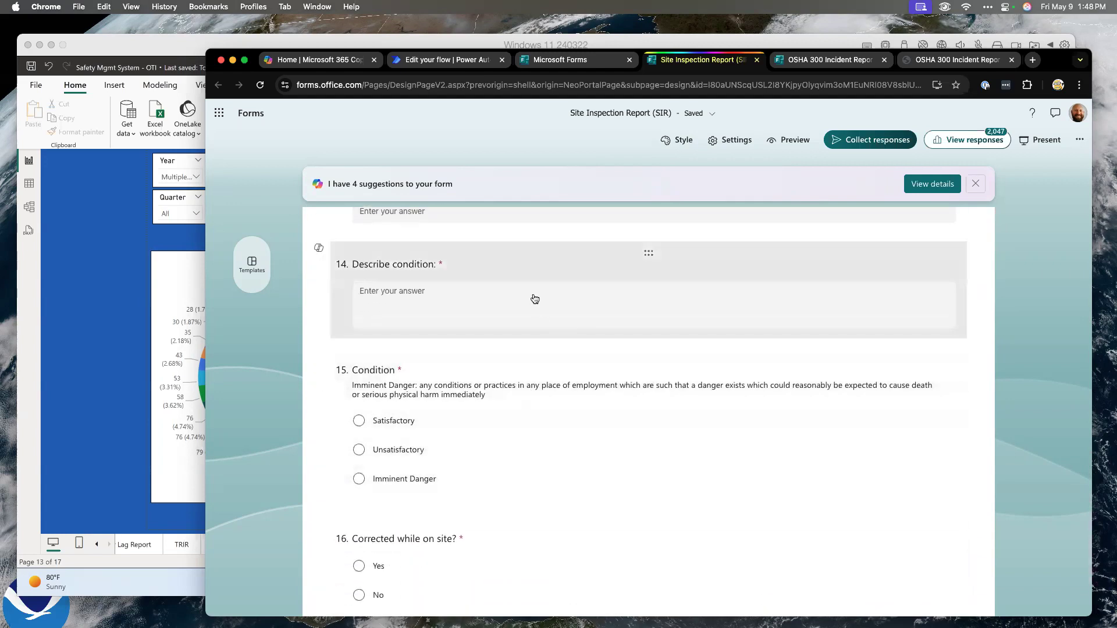
pyautogui.scroll(-6, 518, 482)
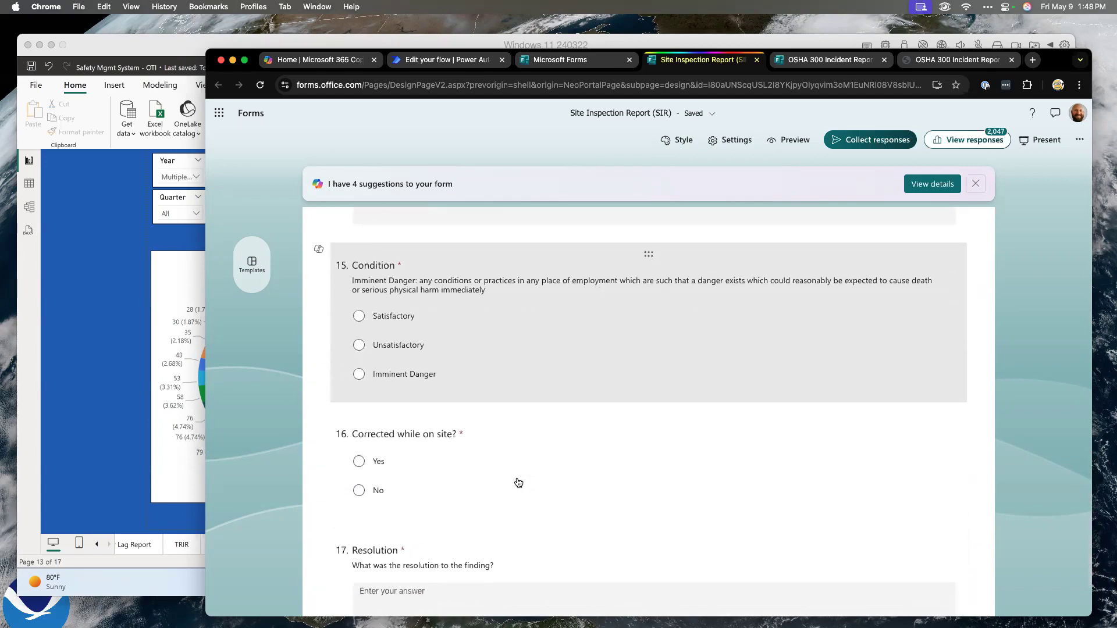
pyautogui.scroll(-4, 515, 436)
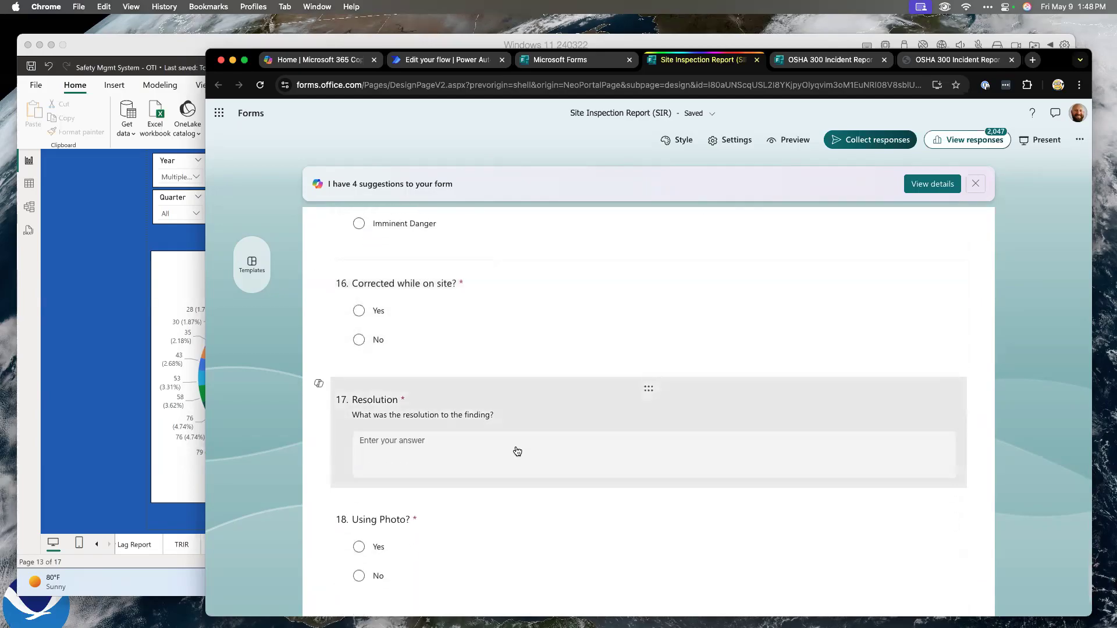
pyautogui.scroll(-5, 517, 453)
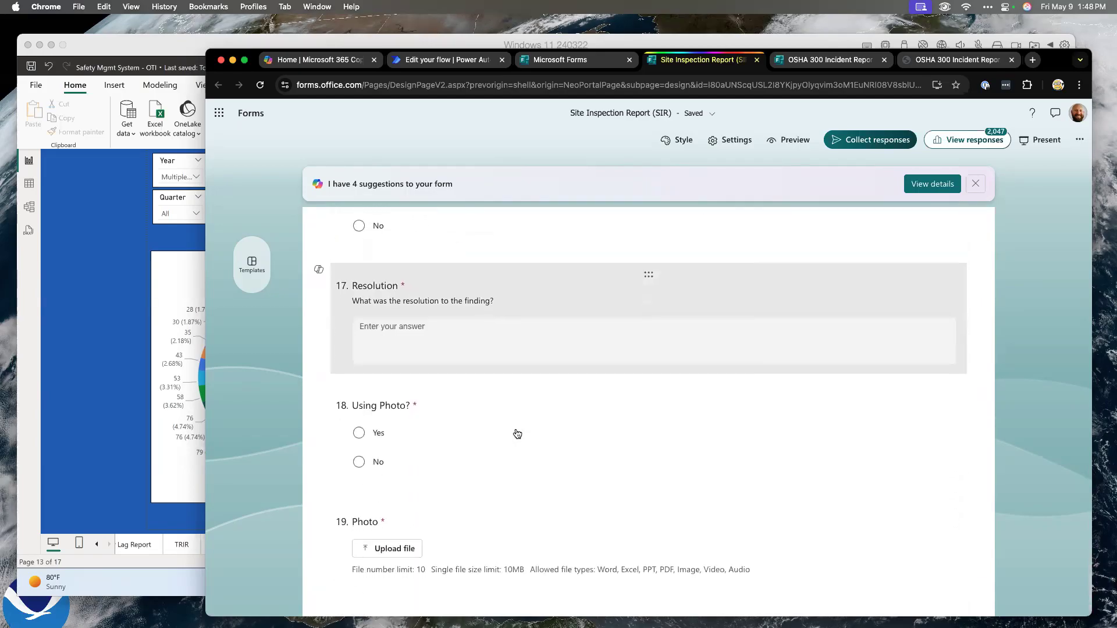
pyautogui.scroll(-2, 518, 454)
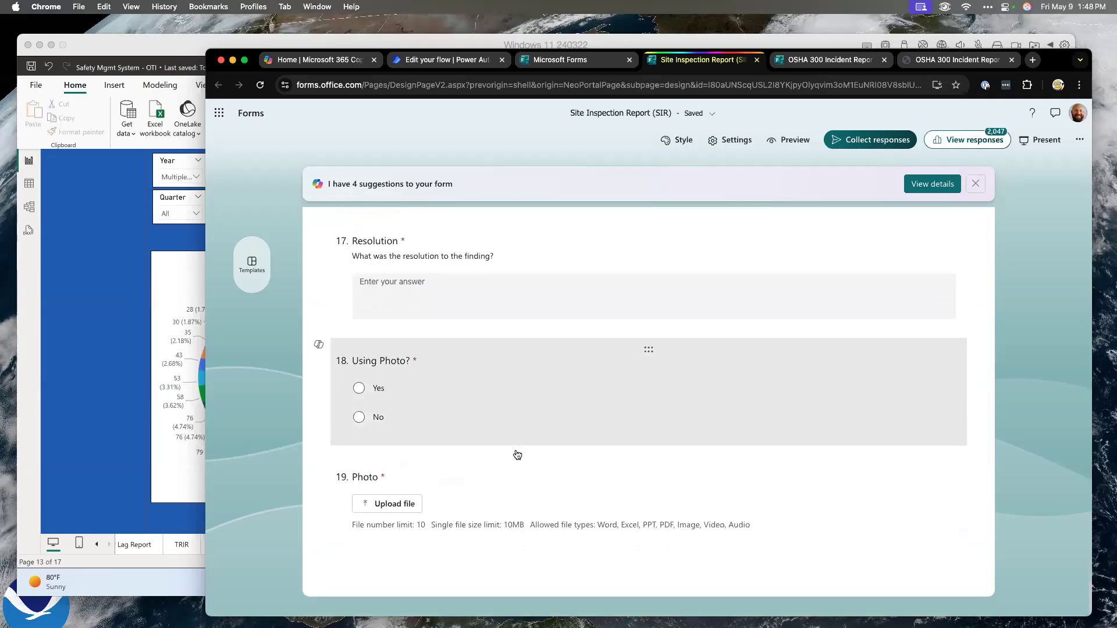